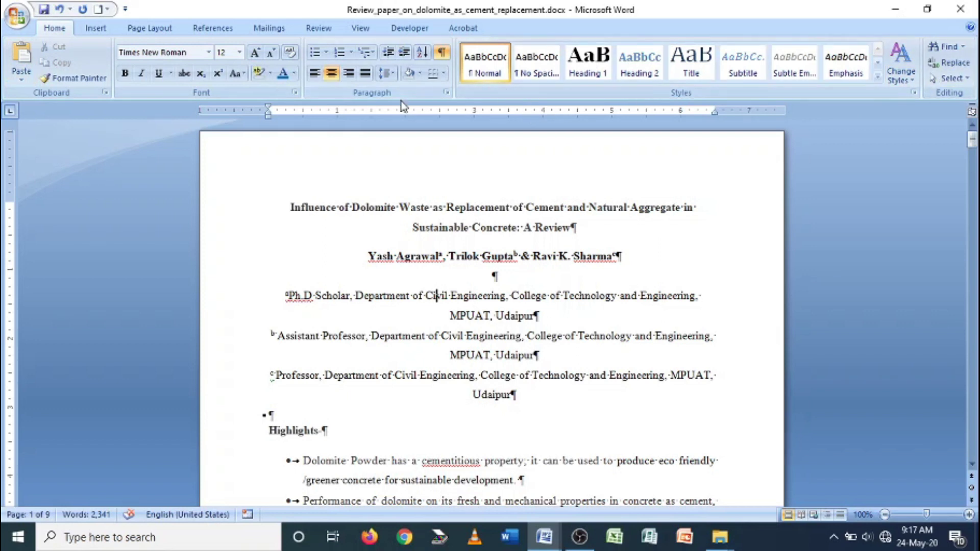
Step: Minimize the ribbon and restore it to its full display
{"action": "right_click", "coordinate": [258, 94]}
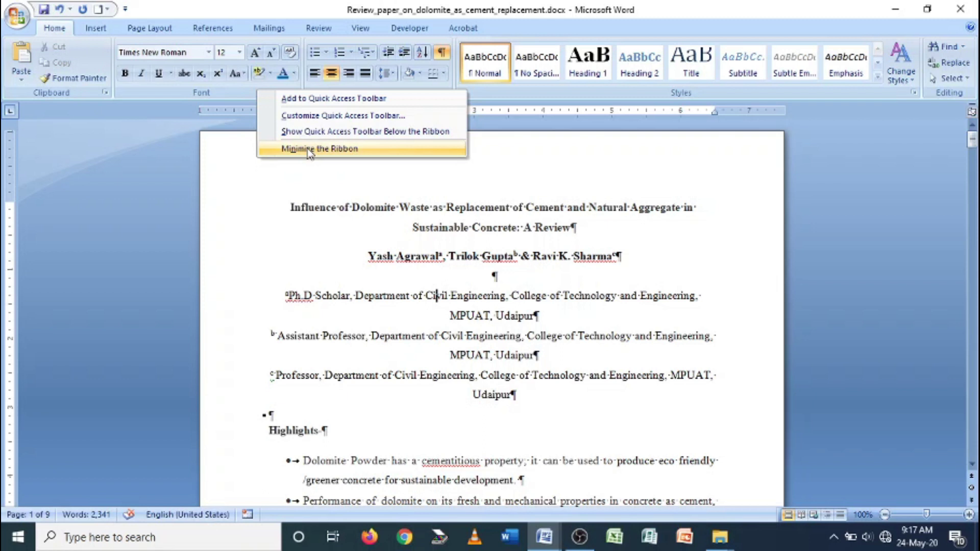
{"action": "right_click", "coordinate": [248, 93]}
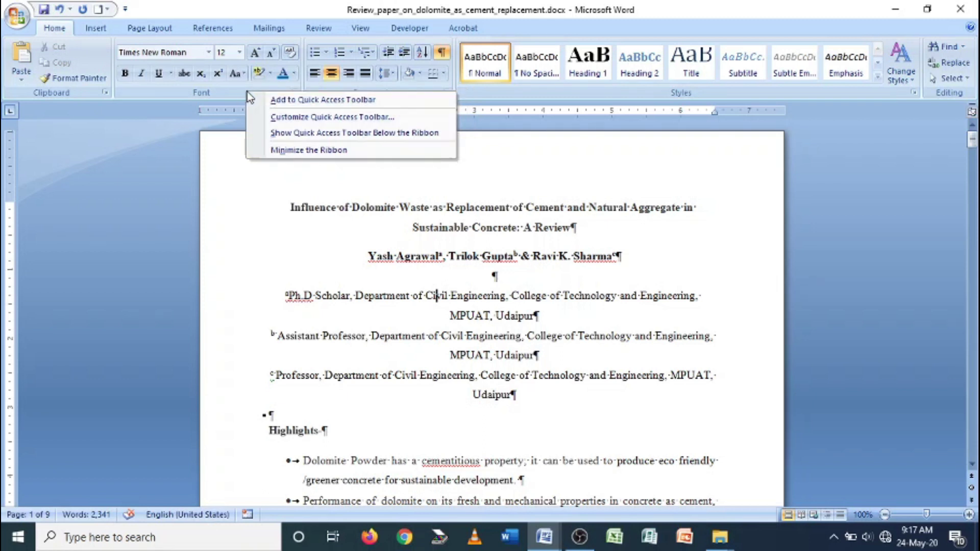
{"action": "left_click", "coordinate": [310, 150]}
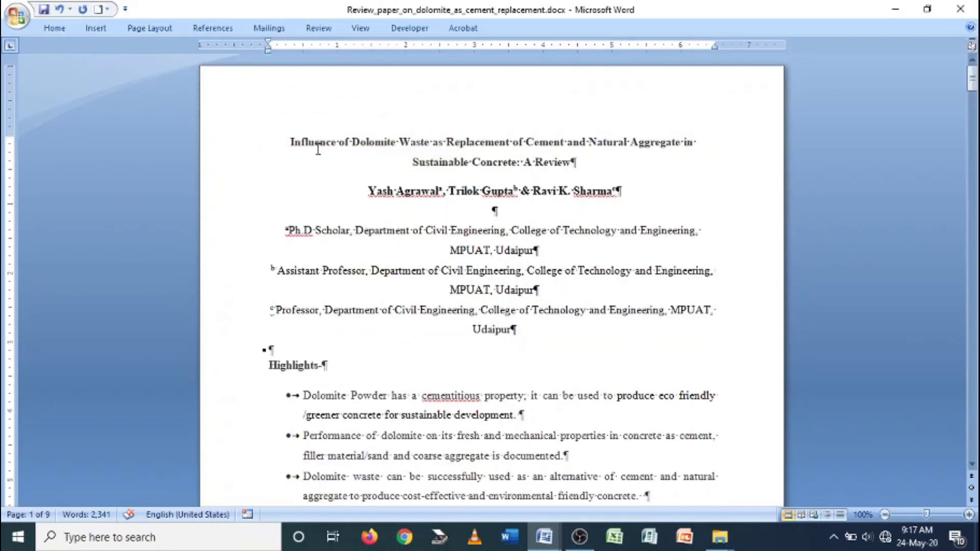
{"action": "right_click", "coordinate": [555, 31]}
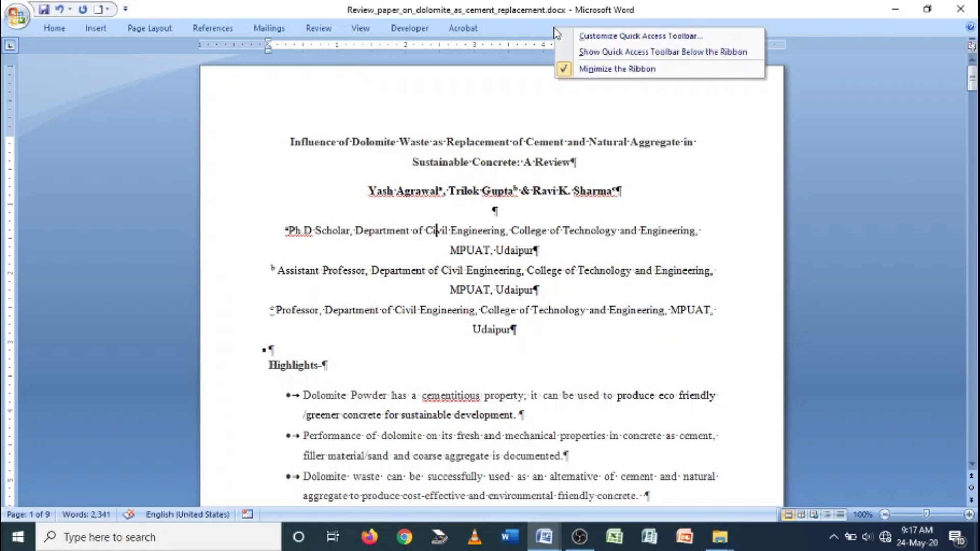
{"action": "left_click", "coordinate": [602, 71]}
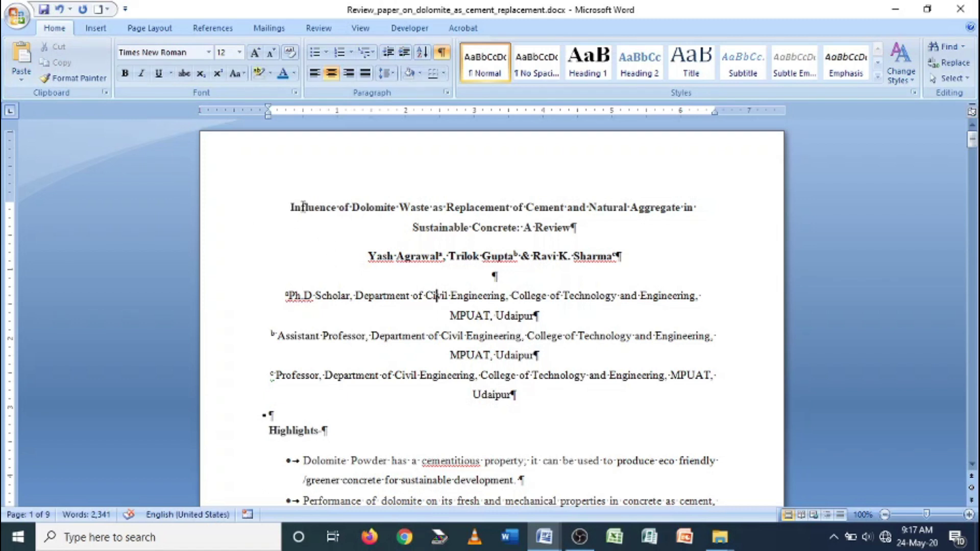
Step: Change the font of the "Abstract" heading to Algerian
{"action": "scroll", "coordinate": [306, 206], "scroll_direction": "down", "scroll_amount": 6}
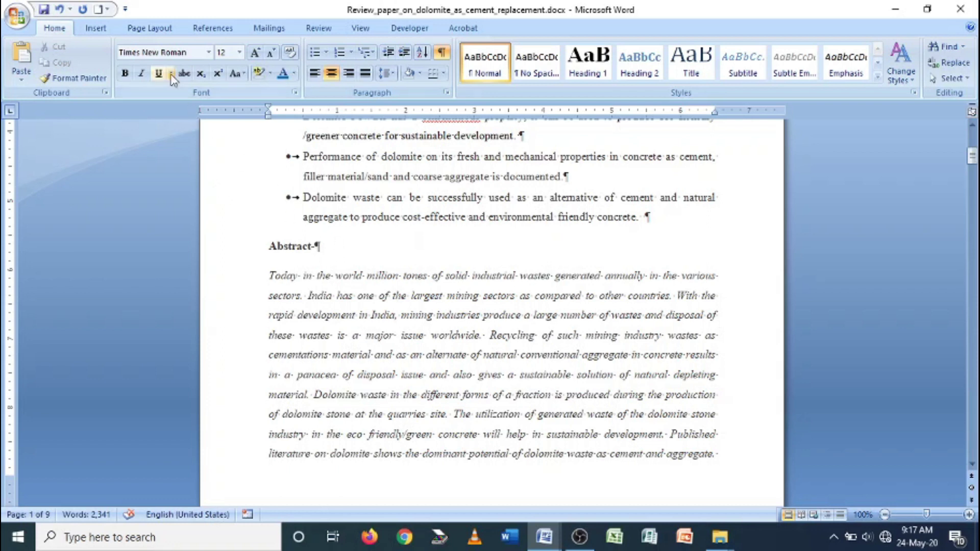
{"action": "left_click", "coordinate": [208, 52]}
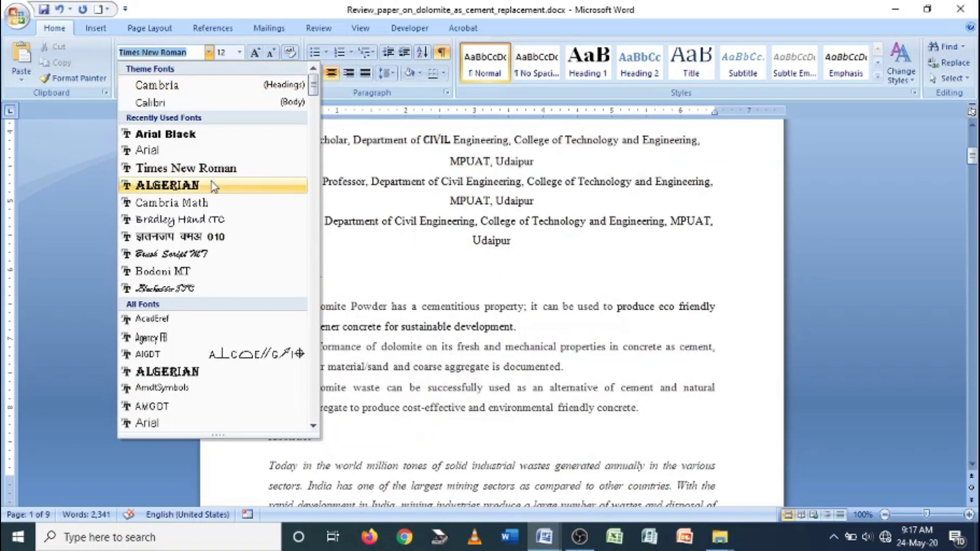
{"action": "left_click", "coordinate": [494, 305]}
{"action": "scroll", "coordinate": [494, 305], "scroll_direction": "up", "scroll_amount": 1}
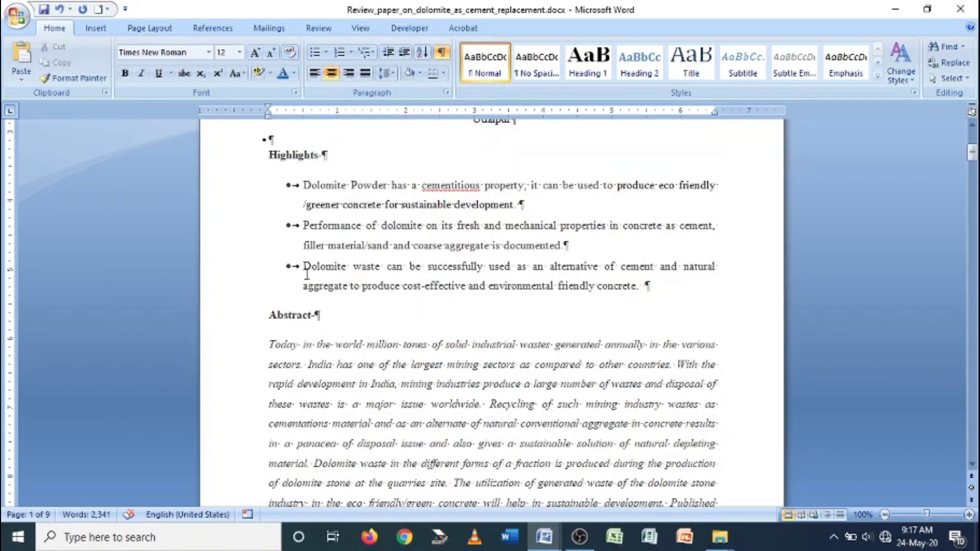
{"action": "left_click_drag", "start_coordinate": [269, 315], "coordinate": [328, 316]}
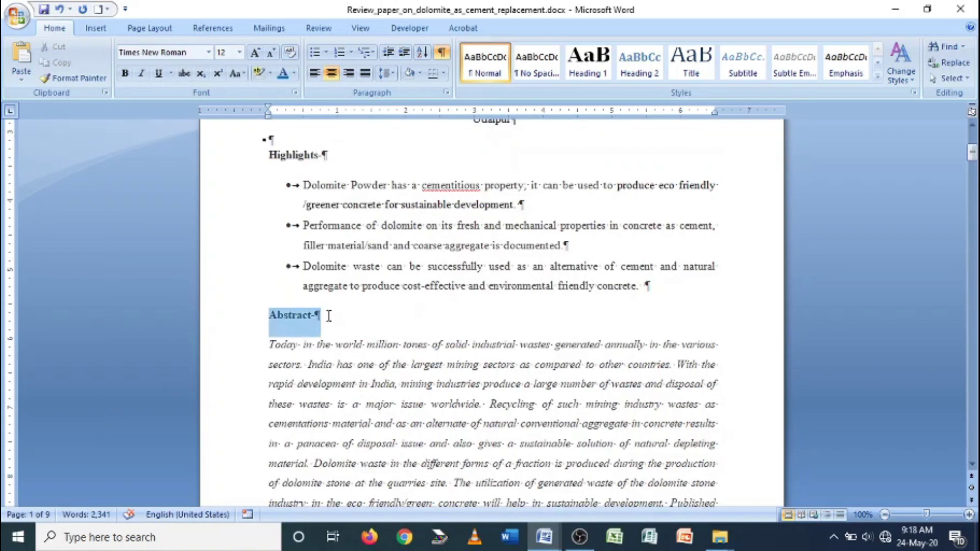
{"action": "left_click", "coordinate": [212, 56]}
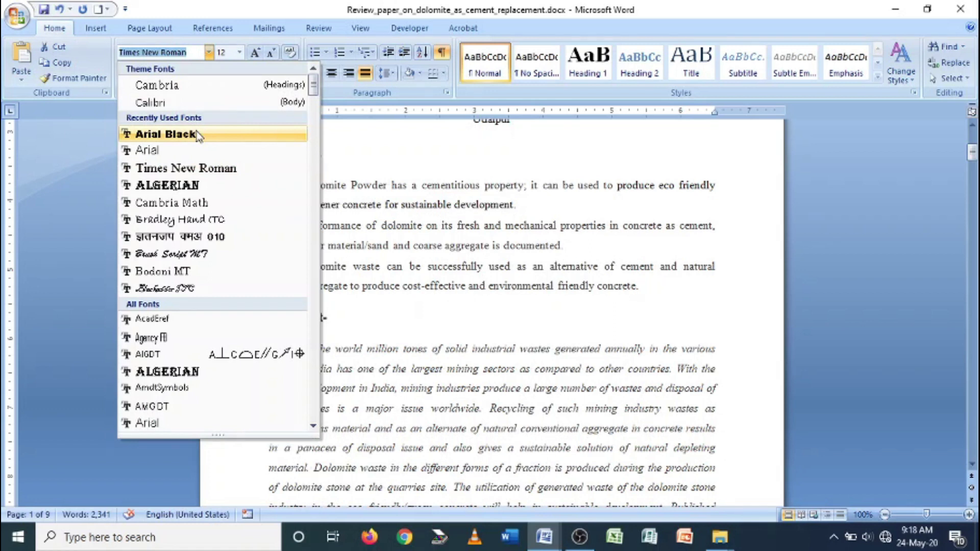
{"action": "left_click", "coordinate": [187, 186]}
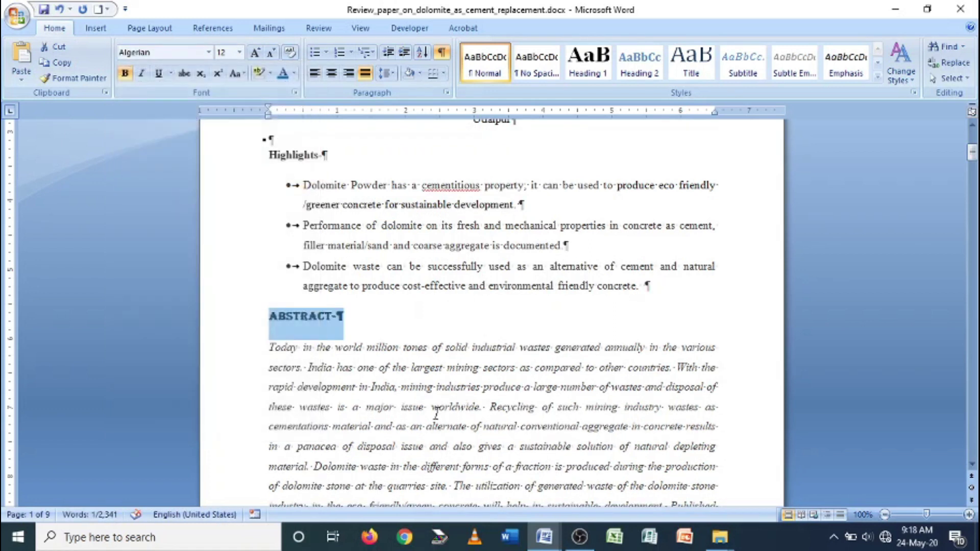
Step: Set the "Abstract" heading's font size to 20 and its font color to red
{"action": "left_click", "coordinate": [268, 322]}
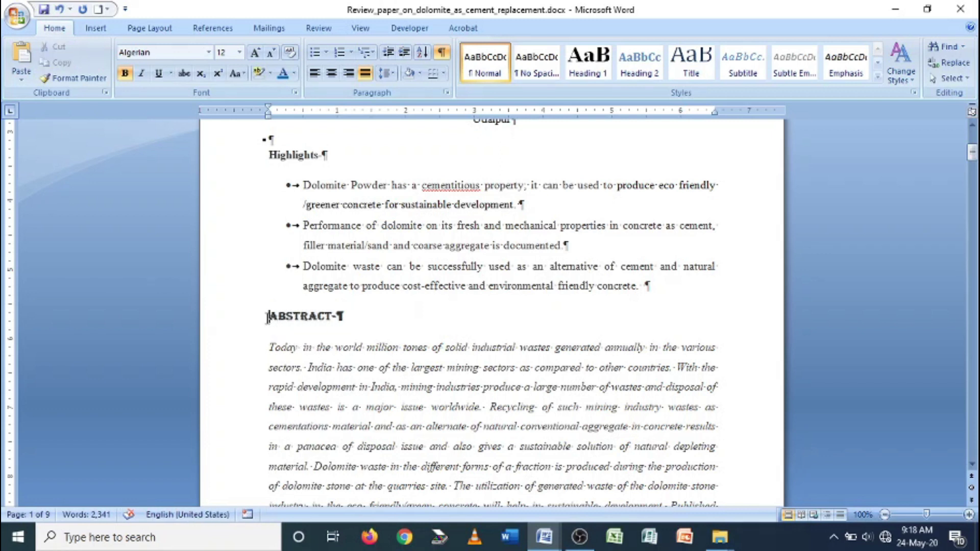
{"action": "left_click_drag", "start_coordinate": [268, 316], "coordinate": [345, 319]}
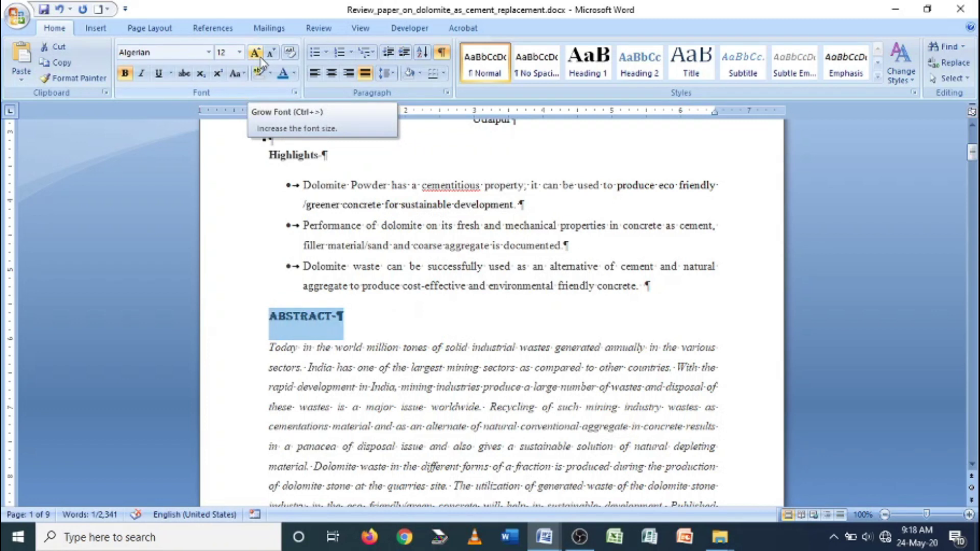
{"action": "left_click", "coordinate": [239, 52]}
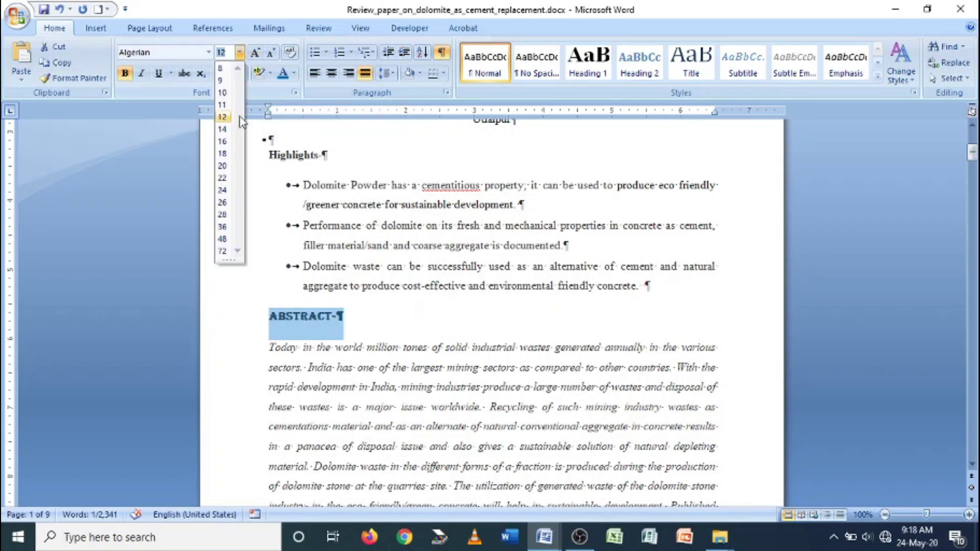
{"action": "left_click", "coordinate": [223, 165]}
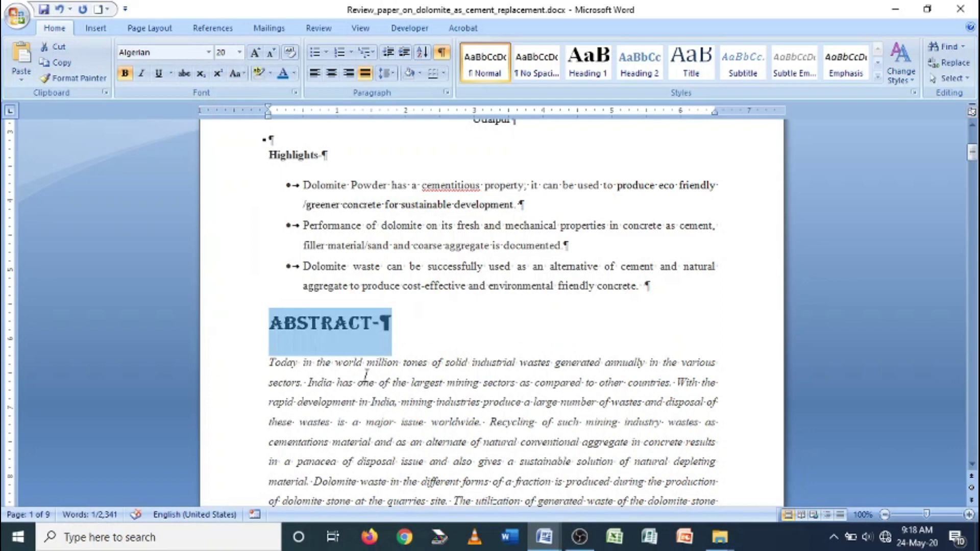
{"action": "left_click", "coordinate": [293, 74]}
{"action": "left_click", "coordinate": [294, 198]}
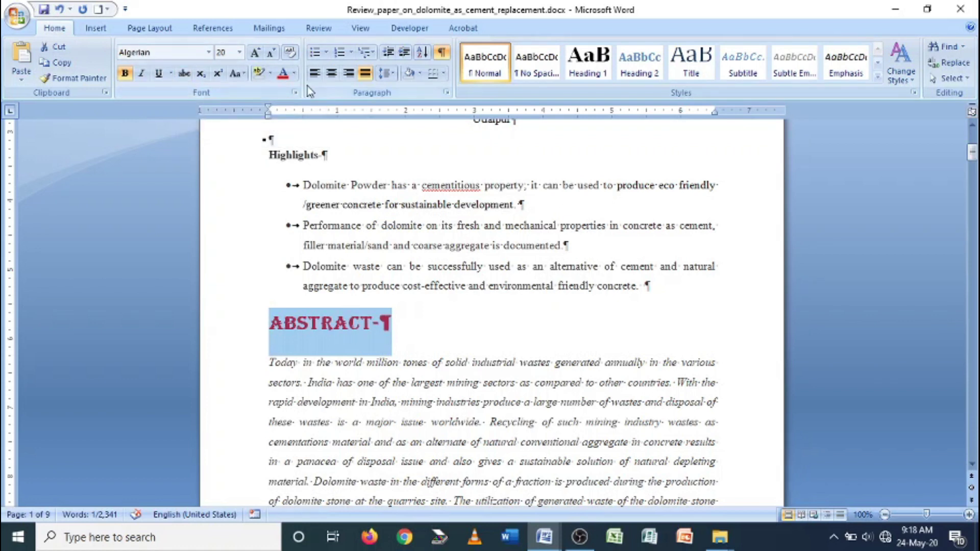
Step: Scale the "Abstract" heading's characters to 50% in the character spacing settings
{"action": "left_click", "coordinate": [296, 93]}
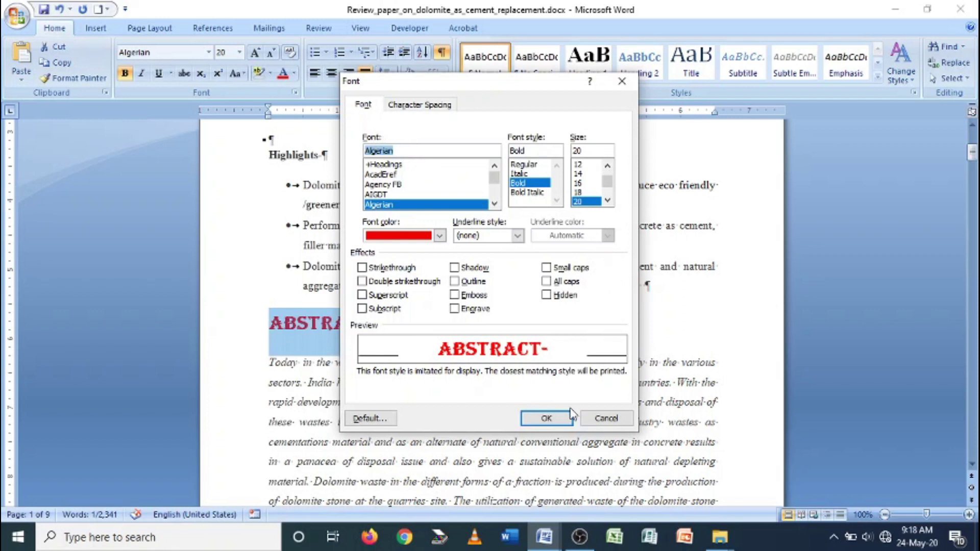
{"action": "left_click", "coordinate": [435, 107]}
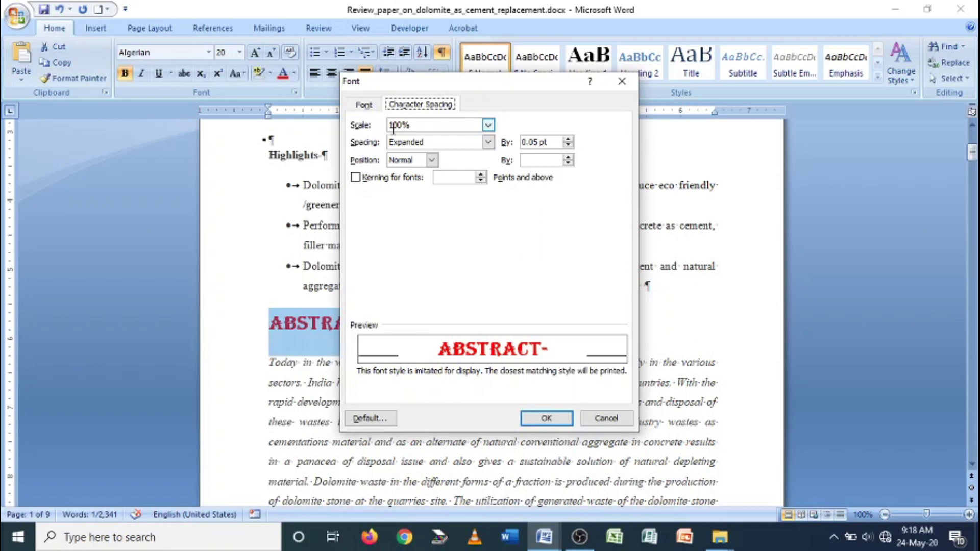
{"action": "left_click", "coordinate": [487, 125]}
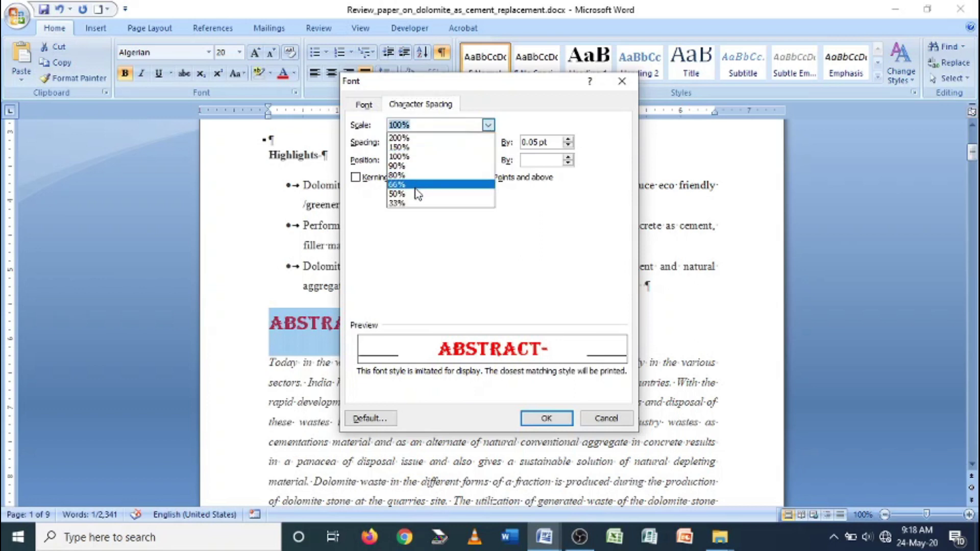
{"action": "left_click", "coordinate": [397, 193]}
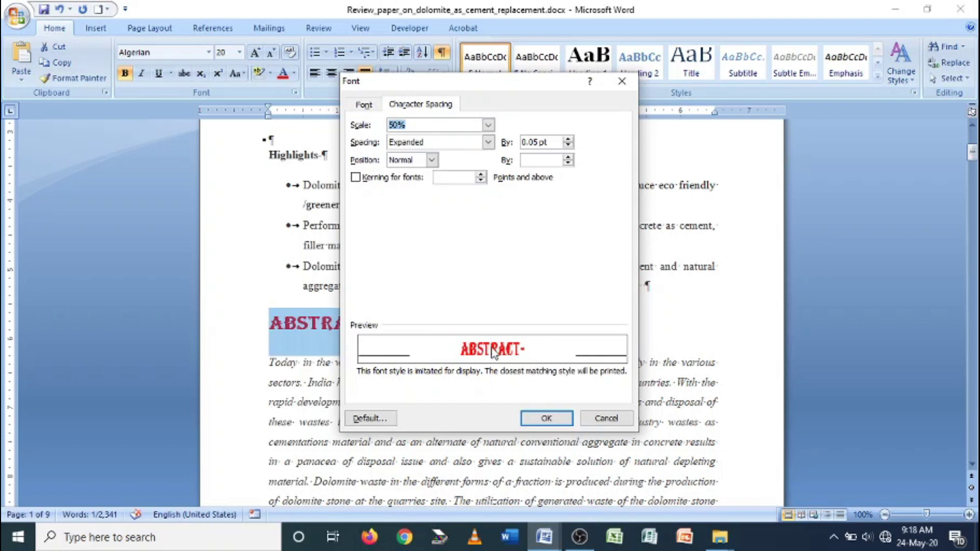
{"action": "left_click", "coordinate": [546, 416]}
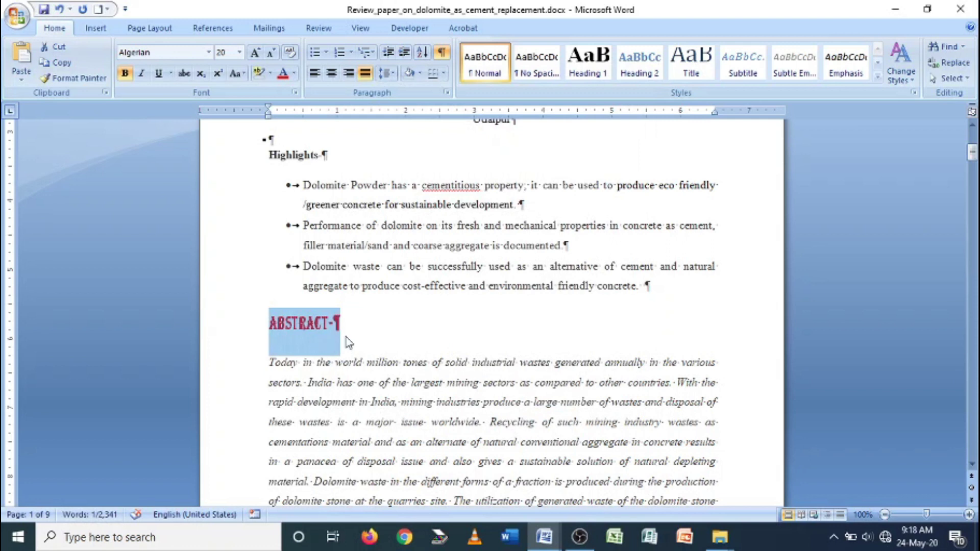
Step: Widen the "Abstract" heading by setting its character scale to 150%
{"action": "left_click", "coordinate": [295, 93]}
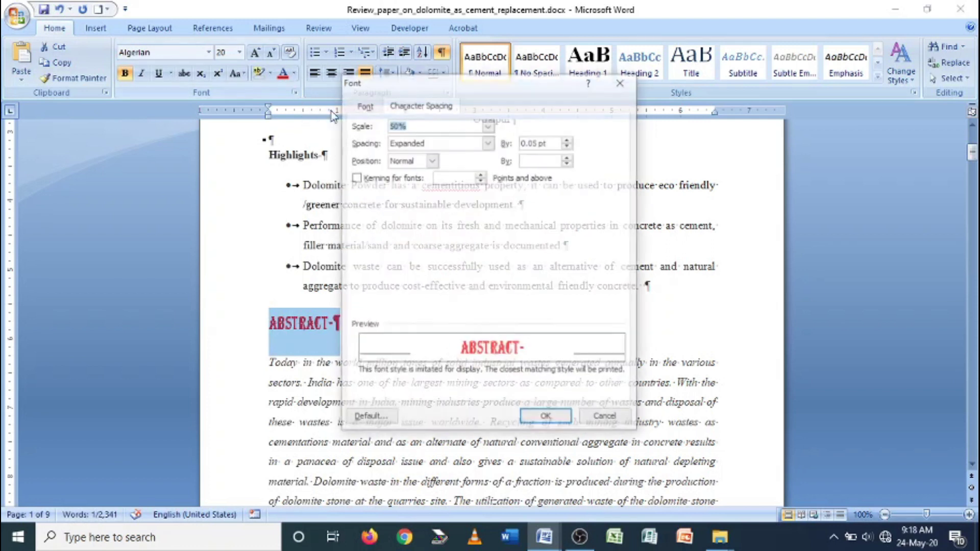
{"action": "left_click", "coordinate": [487, 125]}
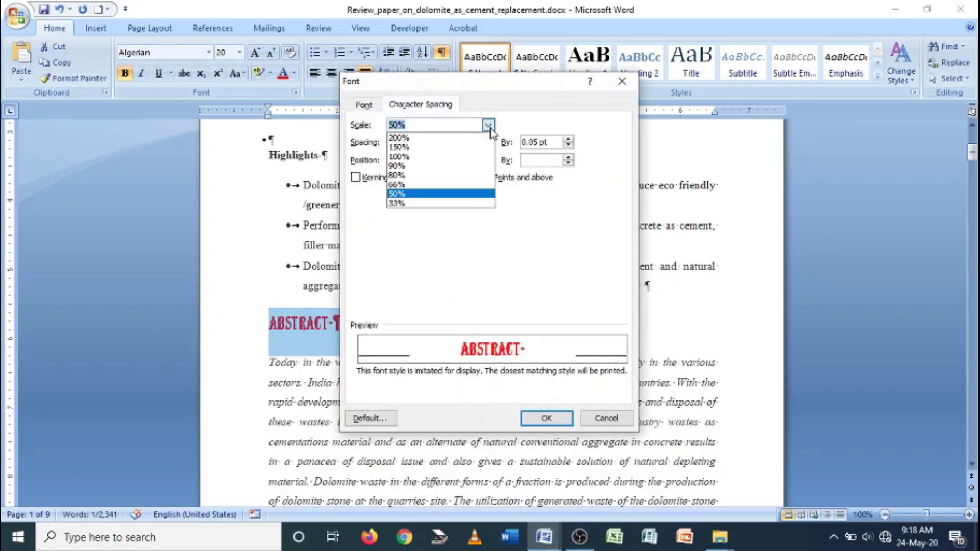
{"action": "left_click", "coordinate": [434, 147]}
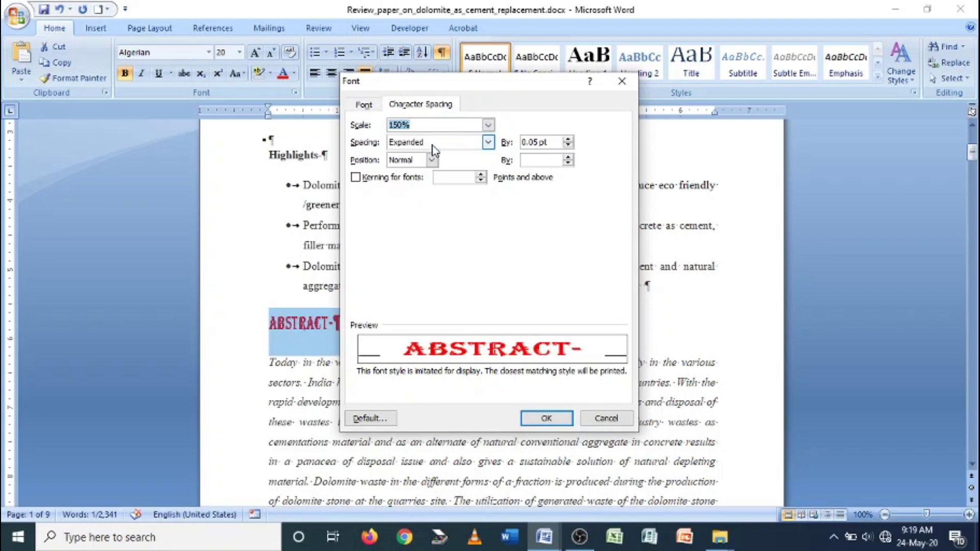
{"action": "left_click", "coordinate": [547, 418]}
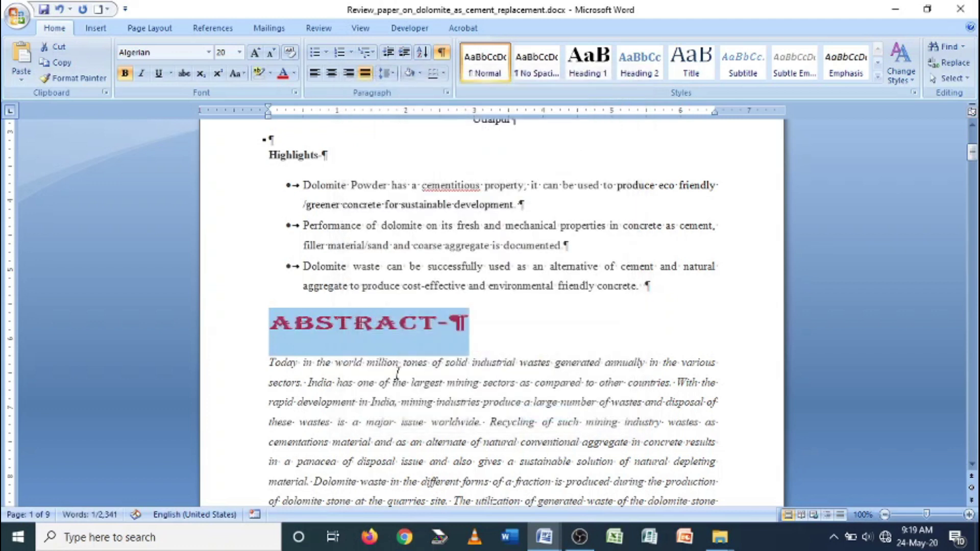
Step: Set the "Abstract" heading's character scale back to 100% and apply the font settings
{"action": "left_click", "coordinate": [296, 93]}
{"action": "left_click", "coordinate": [487, 125]}
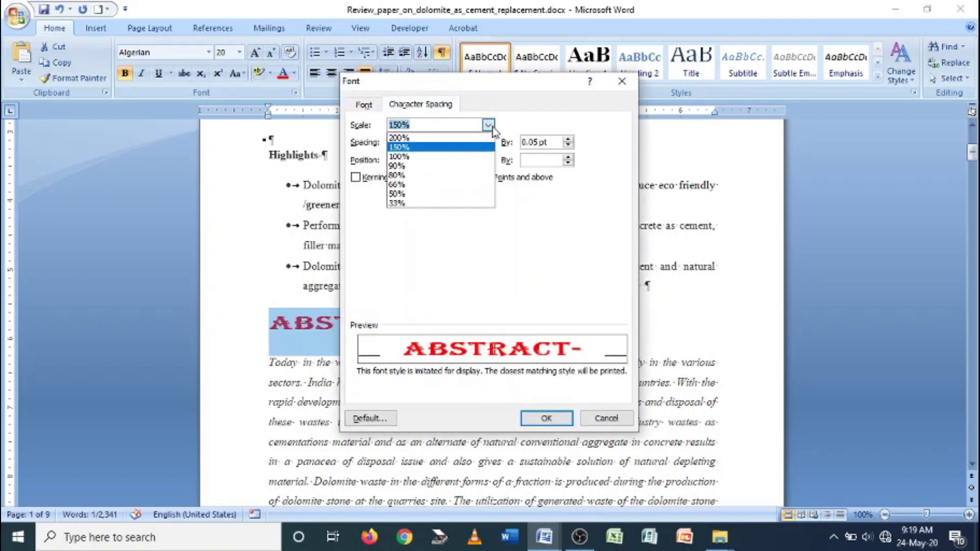
{"action": "left_click", "coordinate": [433, 157]}
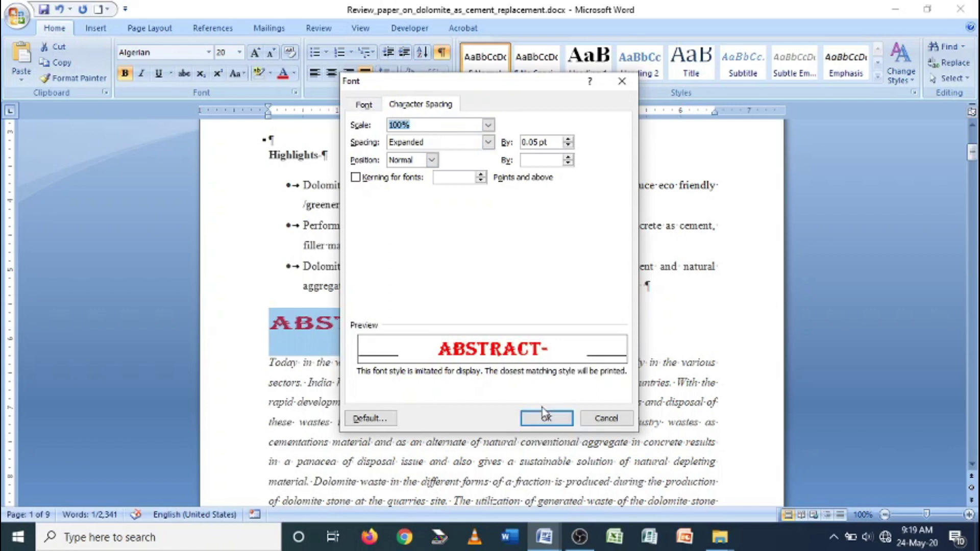
{"action": "left_click", "coordinate": [377, 108]}
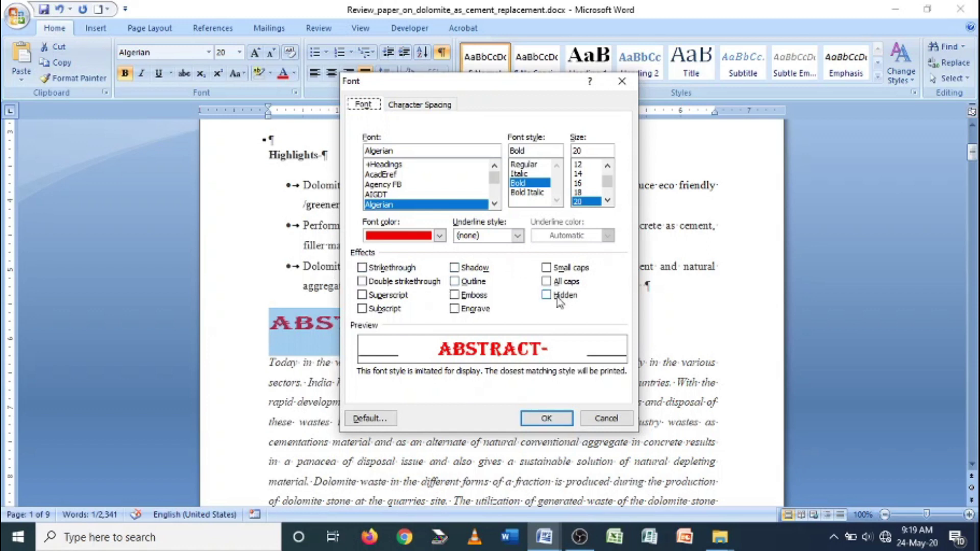
{"action": "left_click", "coordinate": [556, 418]}
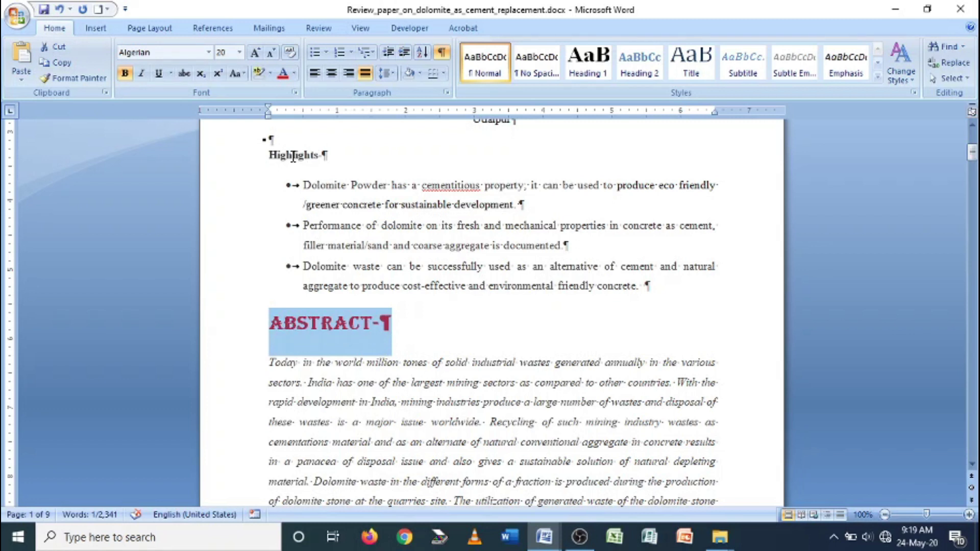
Step: Copy the "Abstract" heading's formatting onto the "Highlights" heading with Format Painter
{"action": "left_click", "coordinate": [271, 329]}
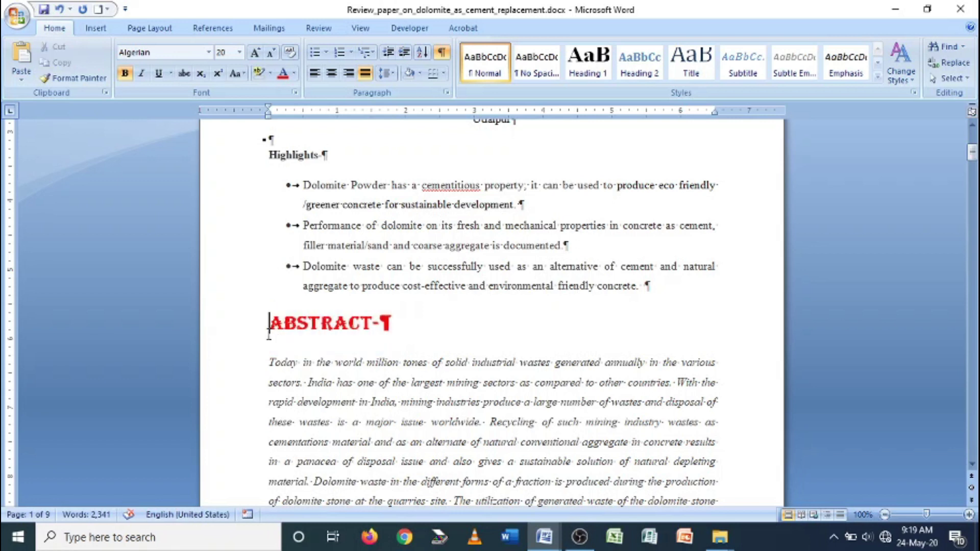
{"action": "left_click_drag", "start_coordinate": [267, 324], "coordinate": [388, 324]}
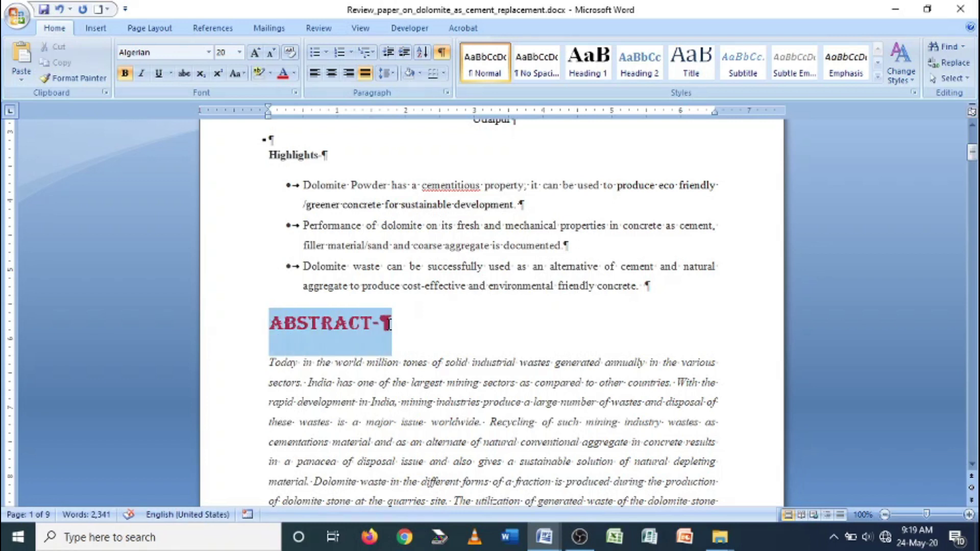
{"action": "left_click", "coordinate": [324, 324]}
{"action": "double_click", "coordinate": [324, 324]}
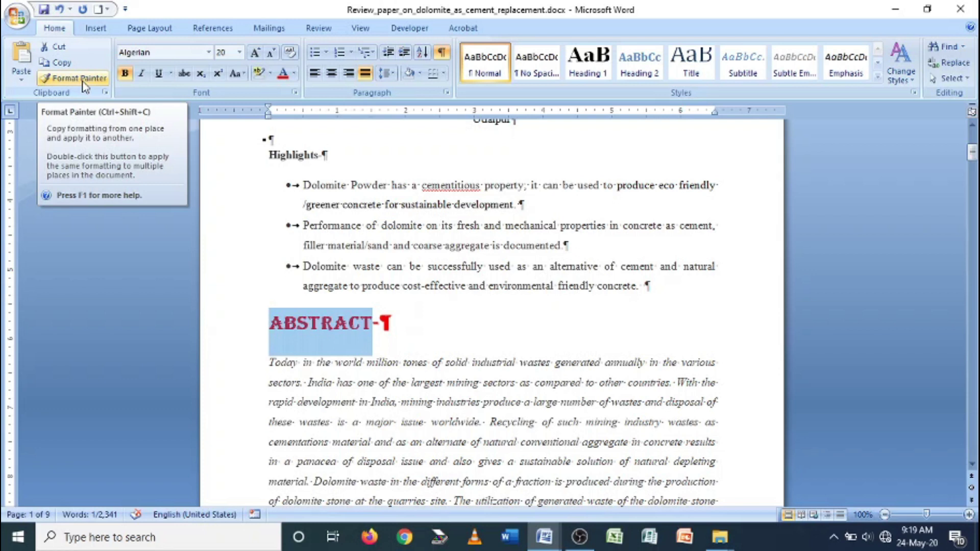
{"action": "left_click", "coordinate": [82, 79]}
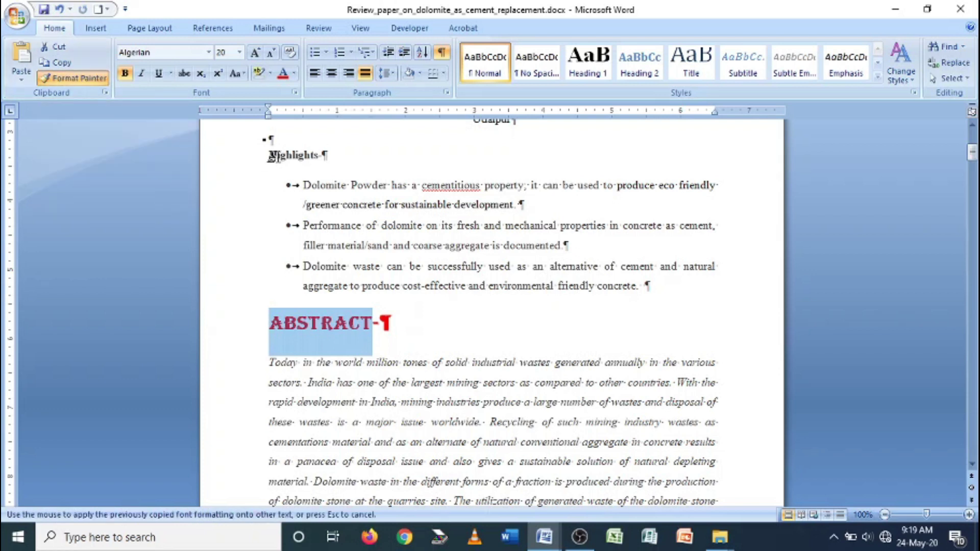
{"action": "left_click_drag", "start_coordinate": [266, 156], "coordinate": [331, 160]}
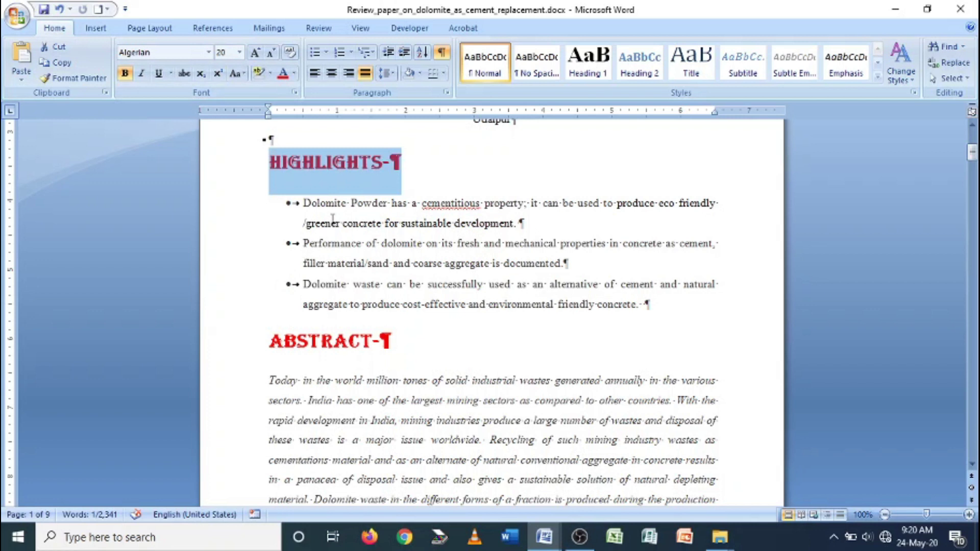
{"action": "left_click", "coordinate": [296, 210]}
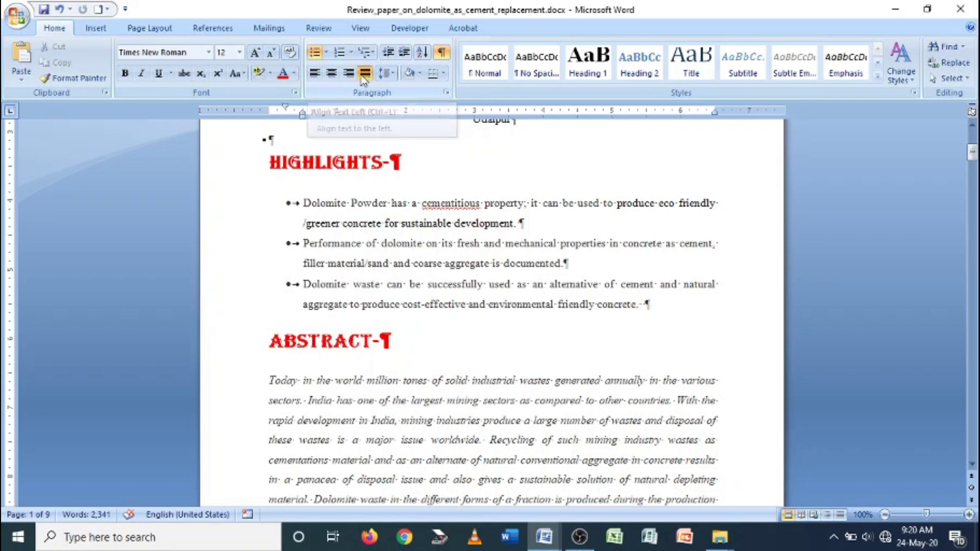
Step: Select the whole abstract paragraph across both pages and align it left
{"action": "scroll", "coordinate": [299, 271], "scroll_direction": "down", "scroll_amount": 6}
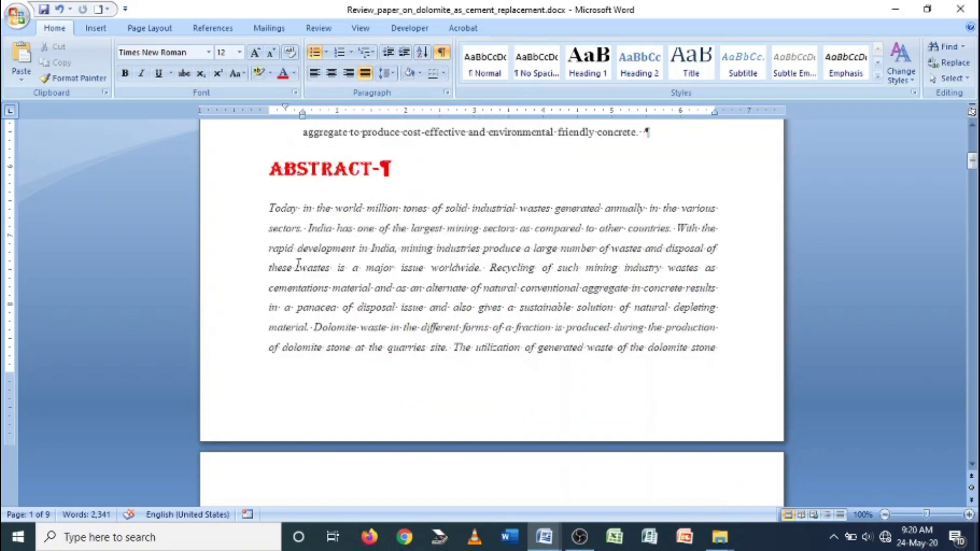
{"action": "left_click_drag", "start_coordinate": [270, 209], "coordinate": [707, 355]}
{"action": "left_click_drag", "start_coordinate": [706, 500], "coordinate": [669, 449]}
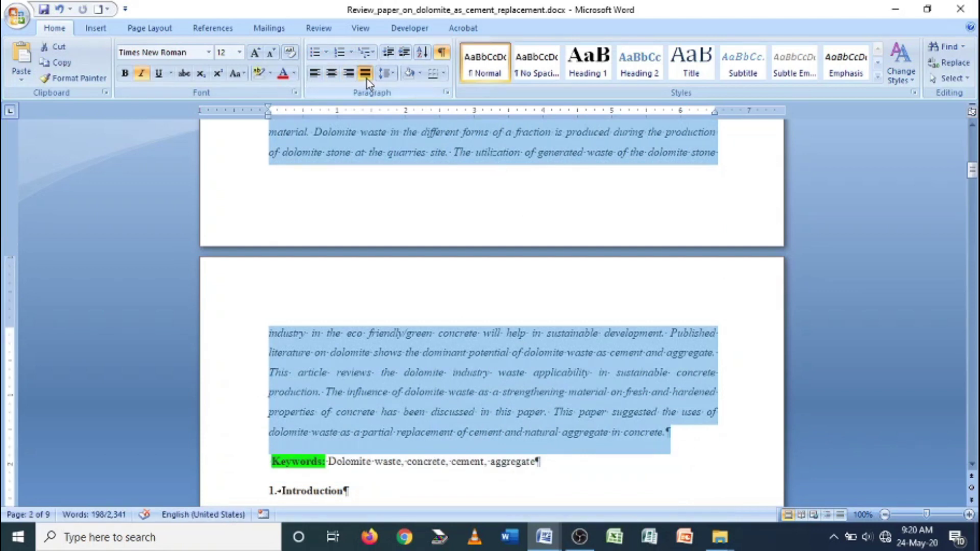
{"action": "left_click", "coordinate": [319, 79]}
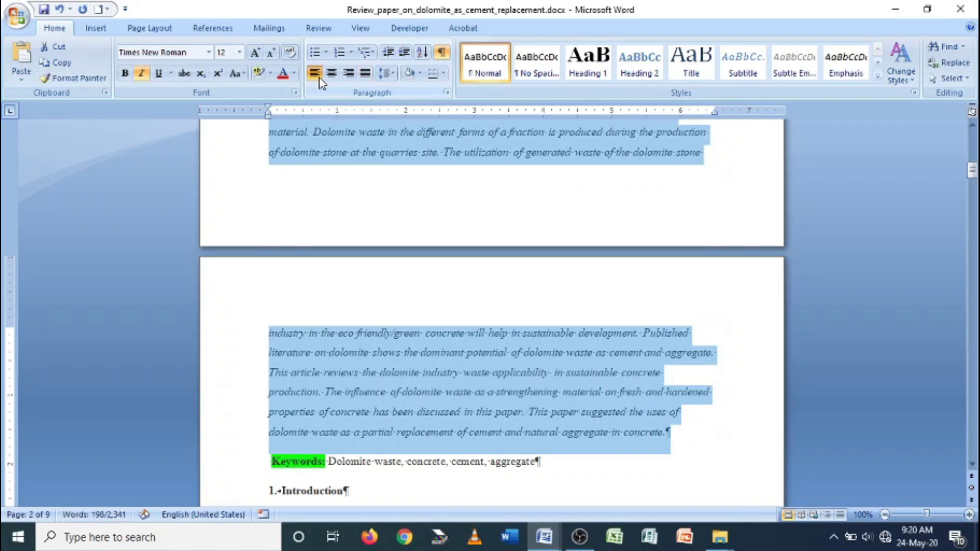
{"action": "scroll", "coordinate": [334, 300], "scroll_direction": "up", "scroll_amount": 4}
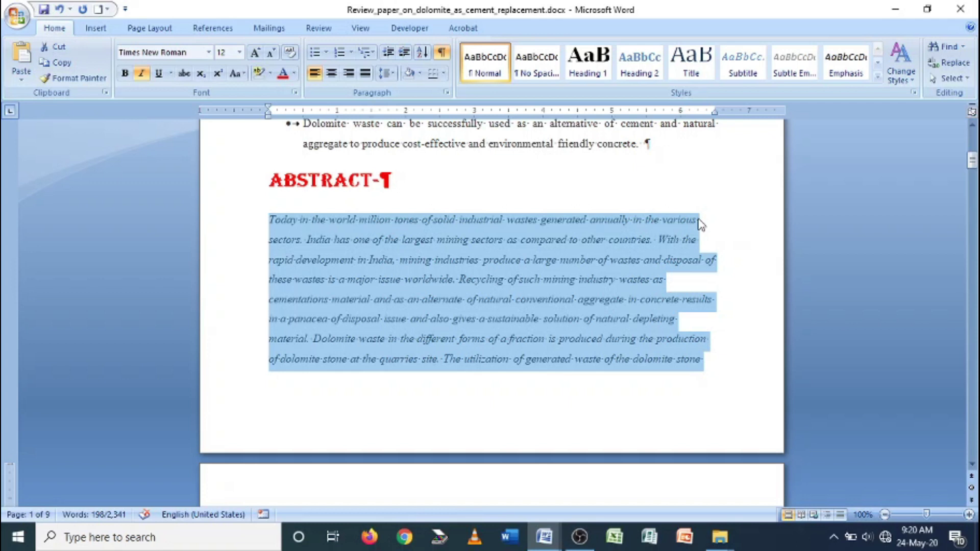
Step: Try centered and right alignment on the abstract paragraph, returning it to justified alignment
{"action": "left_click", "coordinate": [330, 77]}
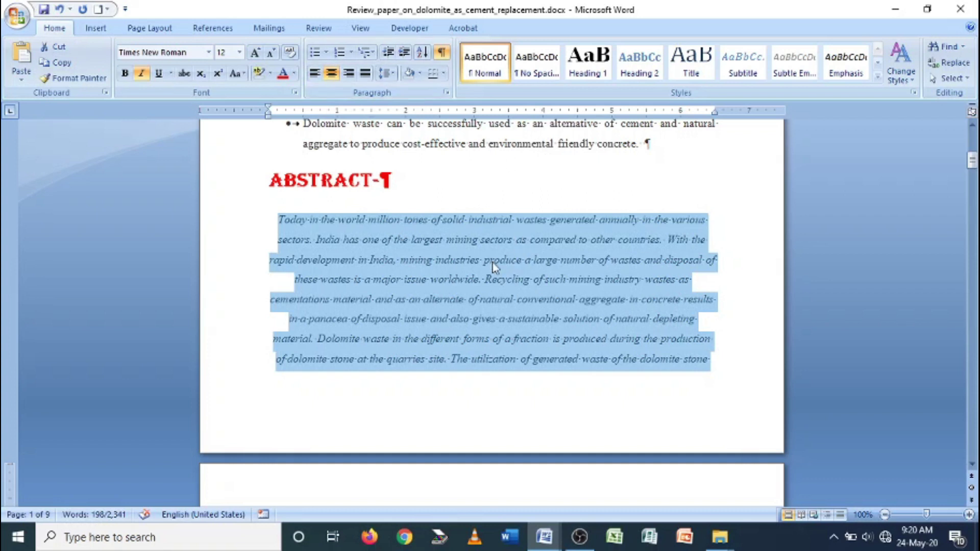
{"action": "left_click", "coordinate": [365, 76]}
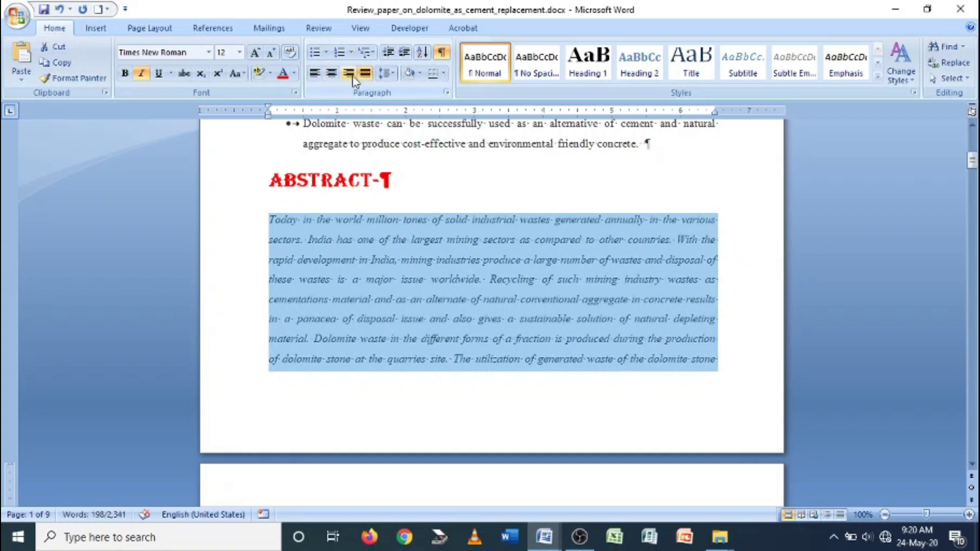
{"action": "left_click", "coordinate": [349, 75]}
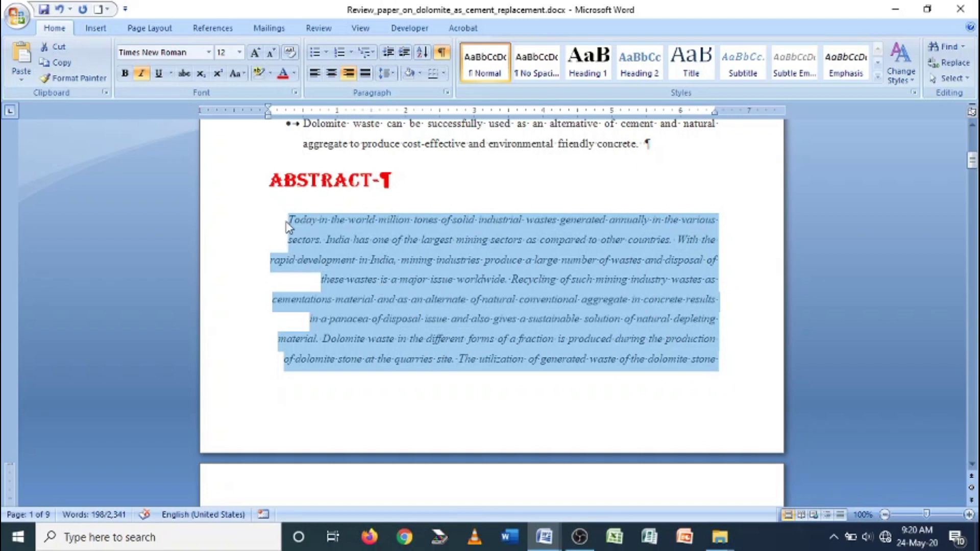
{"action": "left_click", "coordinate": [365, 73]}
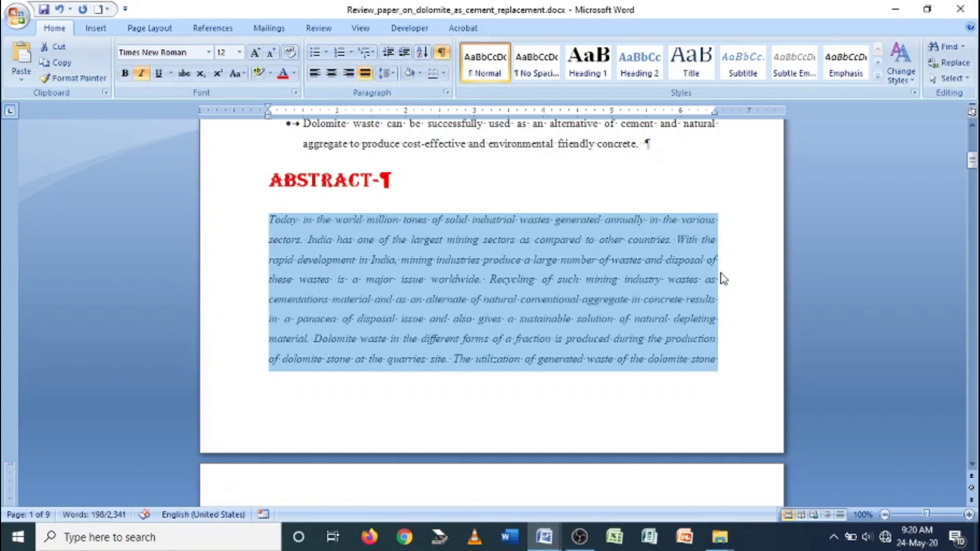
{"action": "scroll", "coordinate": [314, 283], "scroll_direction": "down", "scroll_amount": 3}
{"action": "scroll", "coordinate": [312, 282], "scroll_direction": "up", "scroll_amount": 3}
Step: Cycle the abstract paragraph through left, centered and right alignment, finishing with justified text
{"action": "key", "text": "ctrl+l"}
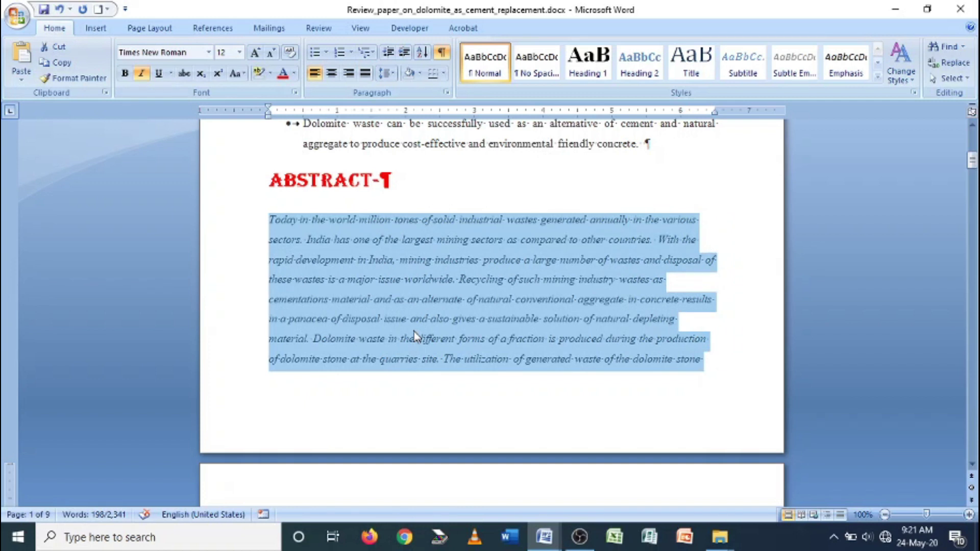
{"action": "key", "text": "ctrl+e"}
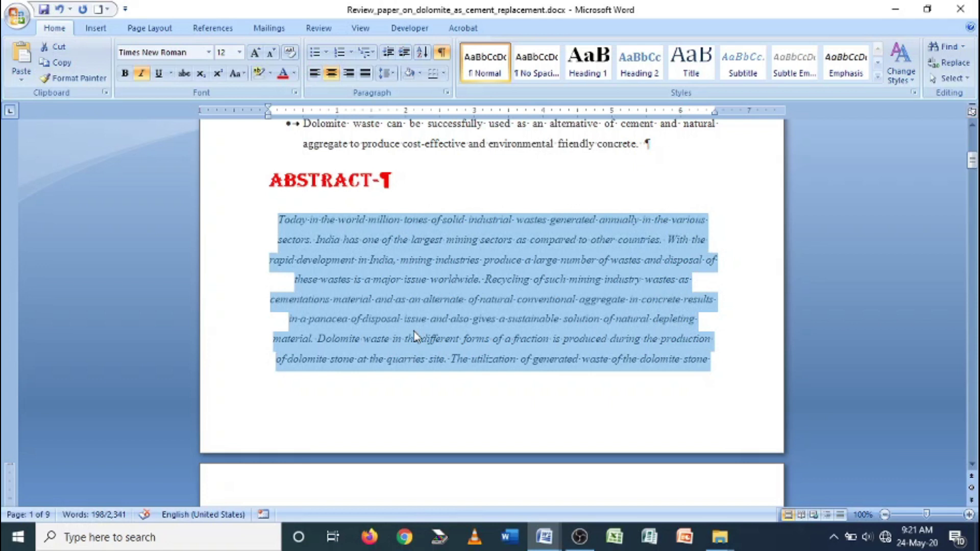
{"action": "key", "text": "ctrl+r"}
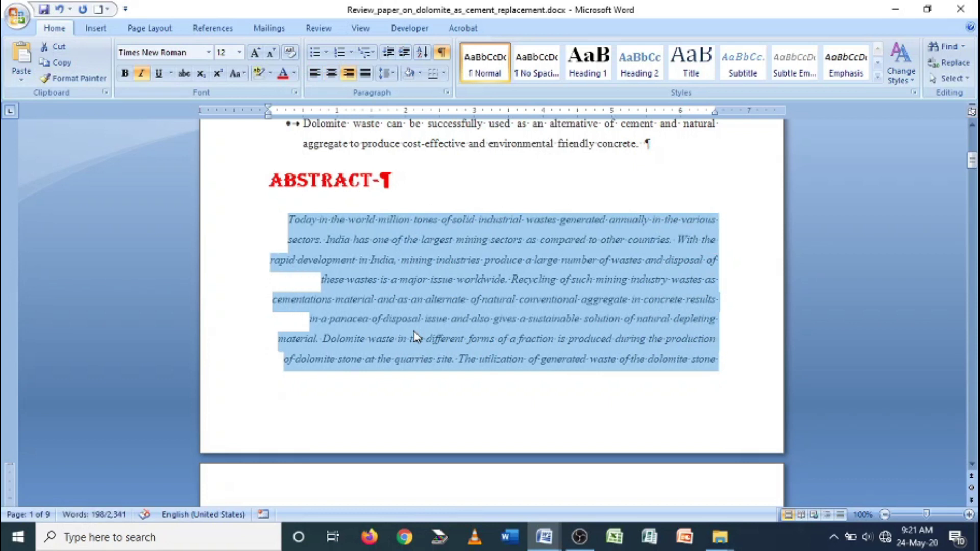
{"action": "left_click", "coordinate": [371, 77]}
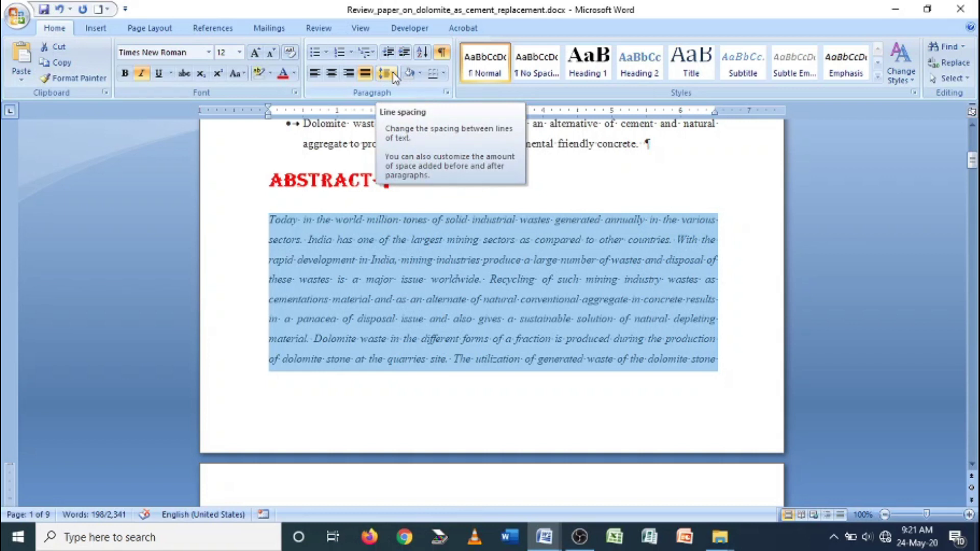
Step: Set the abstract paragraph's line spacing to 2.0 and deselect the text
{"action": "left_click", "coordinate": [394, 77]}
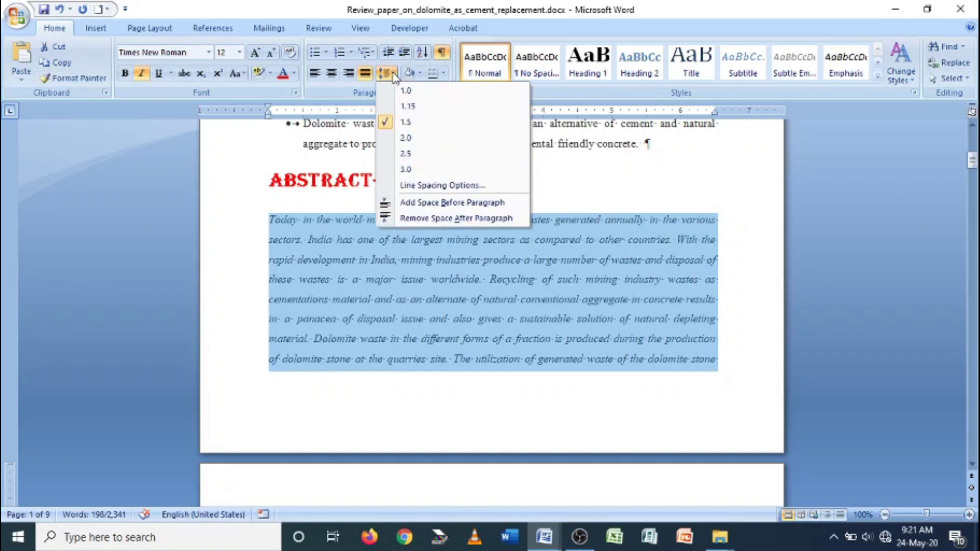
{"action": "left_click", "coordinate": [417, 143]}
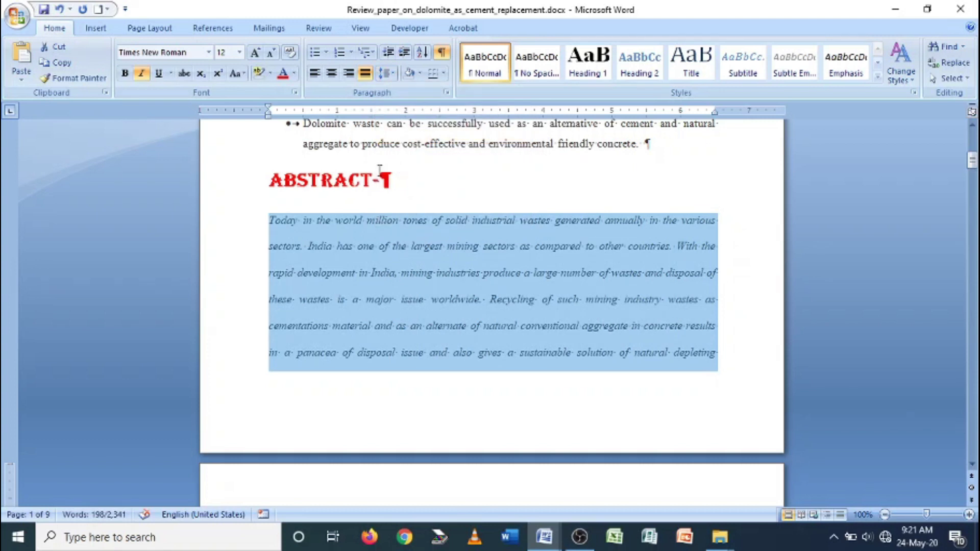
{"action": "left_click", "coordinate": [360, 221]}
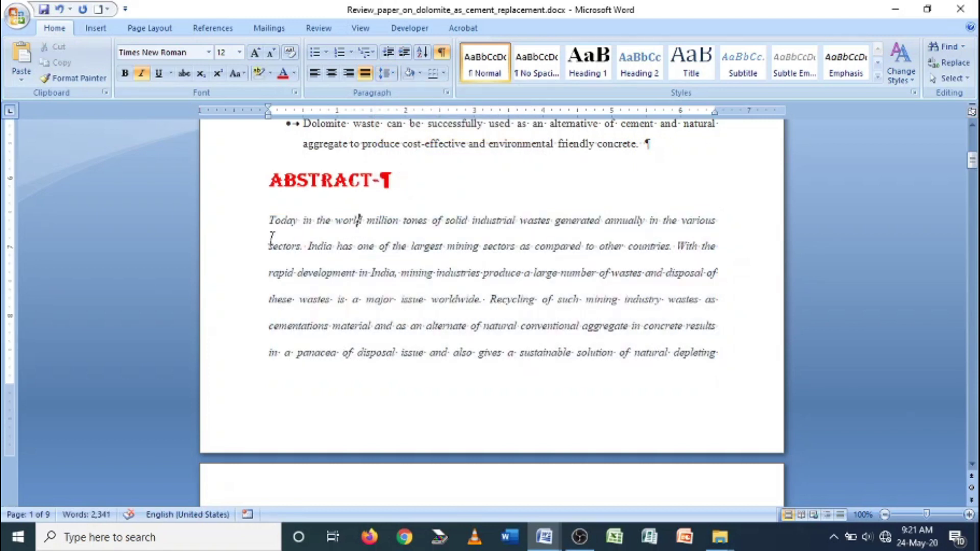
{"action": "left_click_drag", "start_coordinate": [271, 214], "coordinate": [732, 219]}
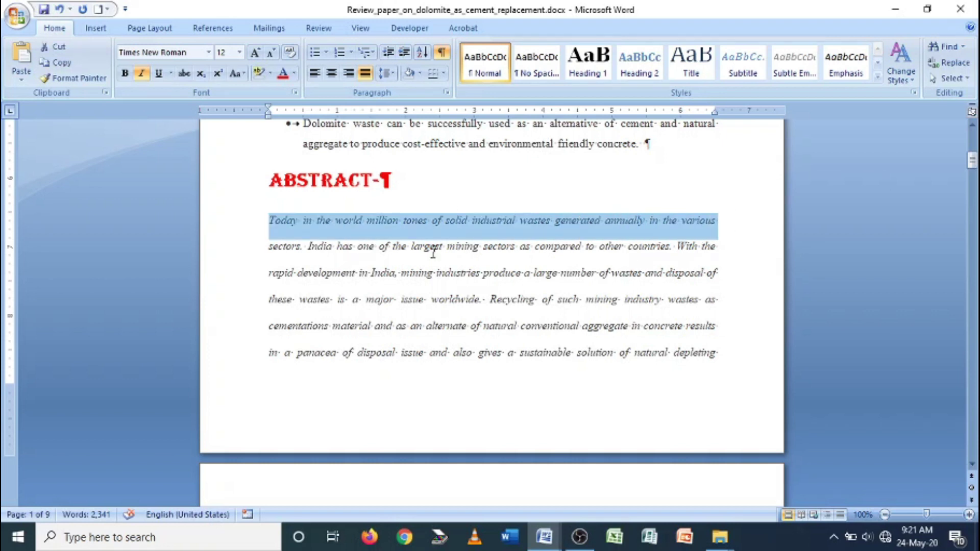
{"action": "left_click_drag", "start_coordinate": [270, 220], "coordinate": [723, 223]}
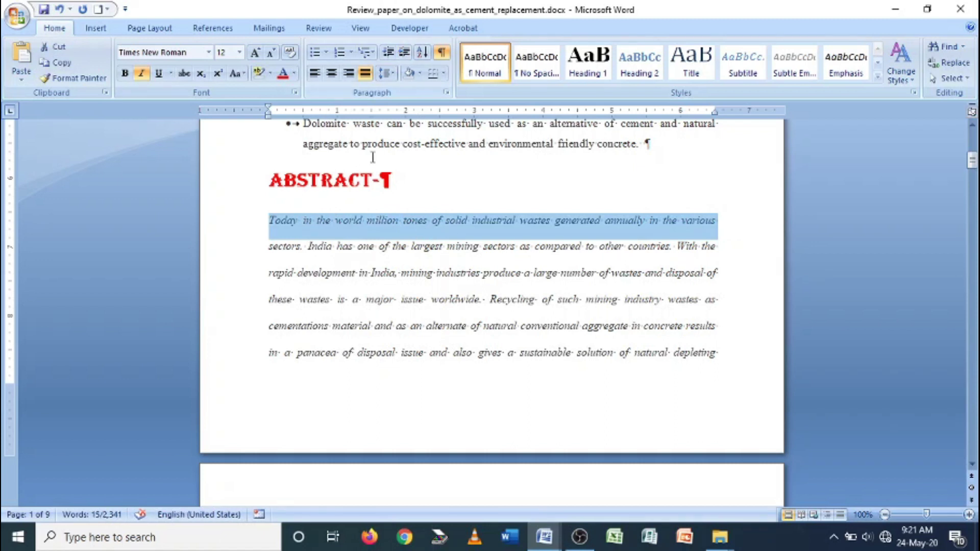
{"action": "left_click", "coordinate": [394, 74]}
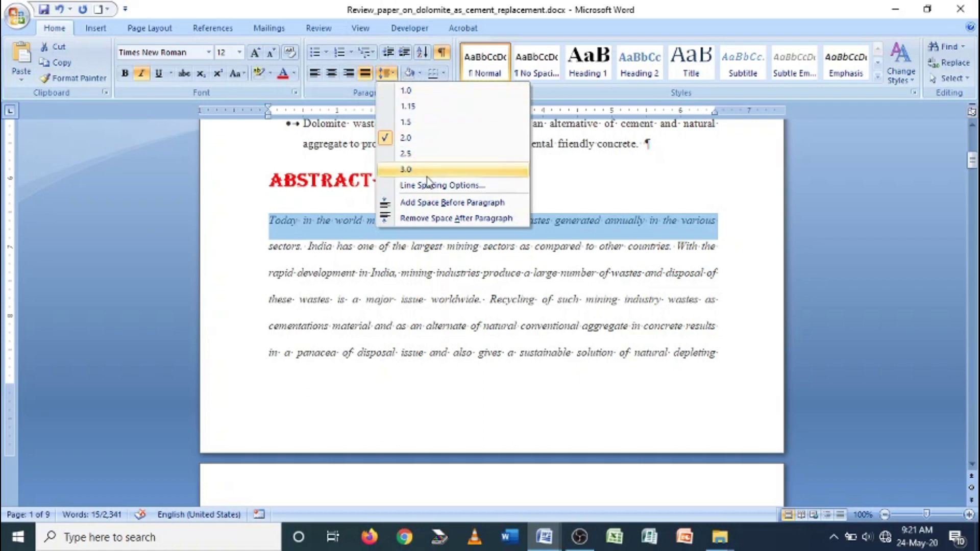
{"action": "left_click", "coordinate": [338, 99]}
{"action": "left_click", "coordinate": [350, 235]}
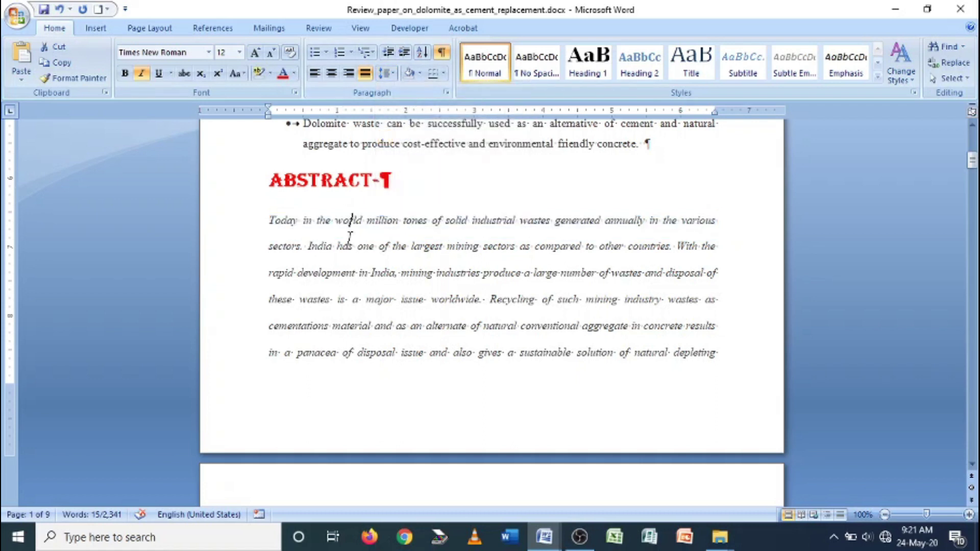
Step: Set the abstract paragraph's left indentation to 0.4" in the paragraph settings and check it across both pages
{"action": "left_click", "coordinate": [446, 93]}
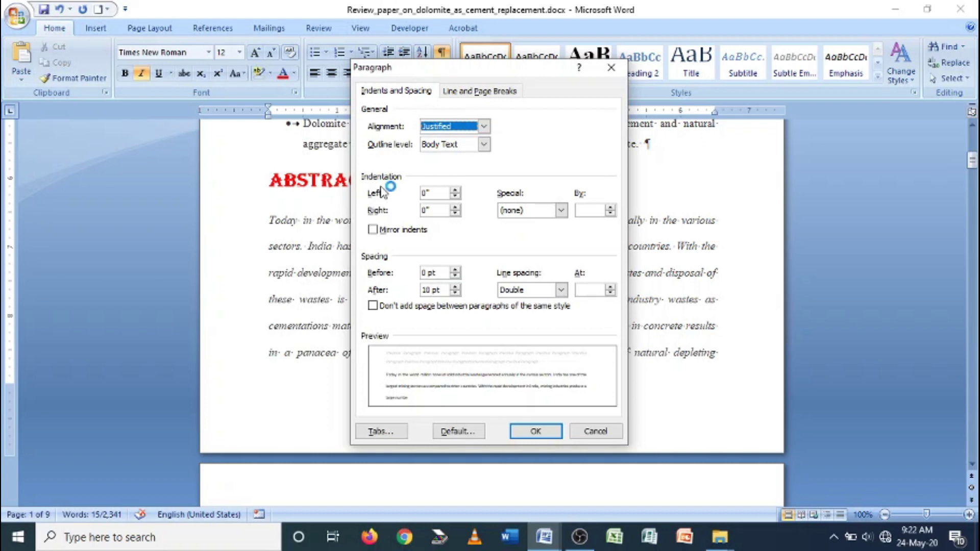
{"action": "left_click", "coordinate": [454, 190]}
{"action": "left_click", "coordinate": [454, 190]}
{"action": "left_click", "coordinate": [455, 191]}
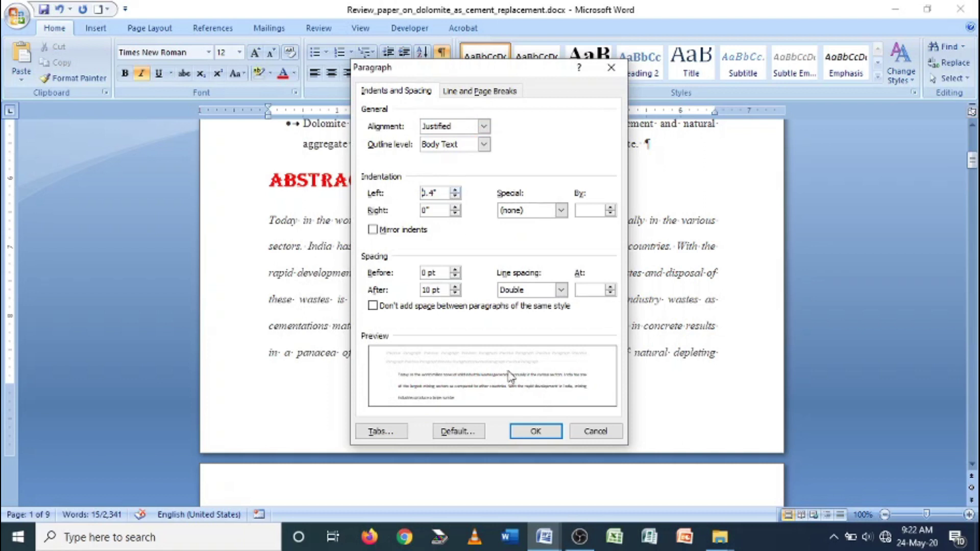
{"action": "left_click", "coordinate": [518, 430]}
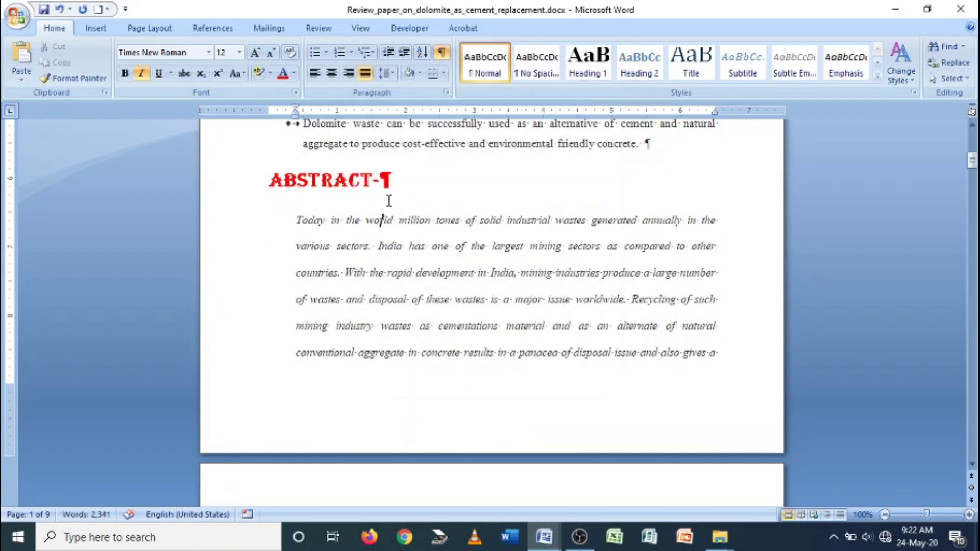
{"action": "scroll", "coordinate": [385, 204], "scroll_direction": "down", "scroll_amount": 3}
{"action": "scroll", "coordinate": [356, 381], "scroll_direction": "down", "scroll_amount": 10}
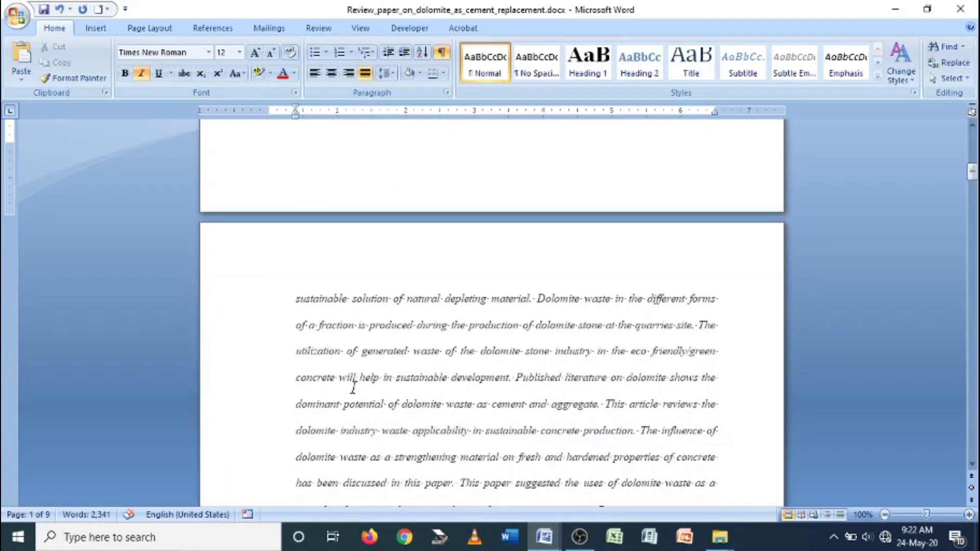
{"action": "scroll", "coordinate": [344, 323], "scroll_direction": "up", "scroll_amount": 6}
{"action": "scroll", "coordinate": [345, 323], "scroll_direction": "up", "scroll_amount": 7}
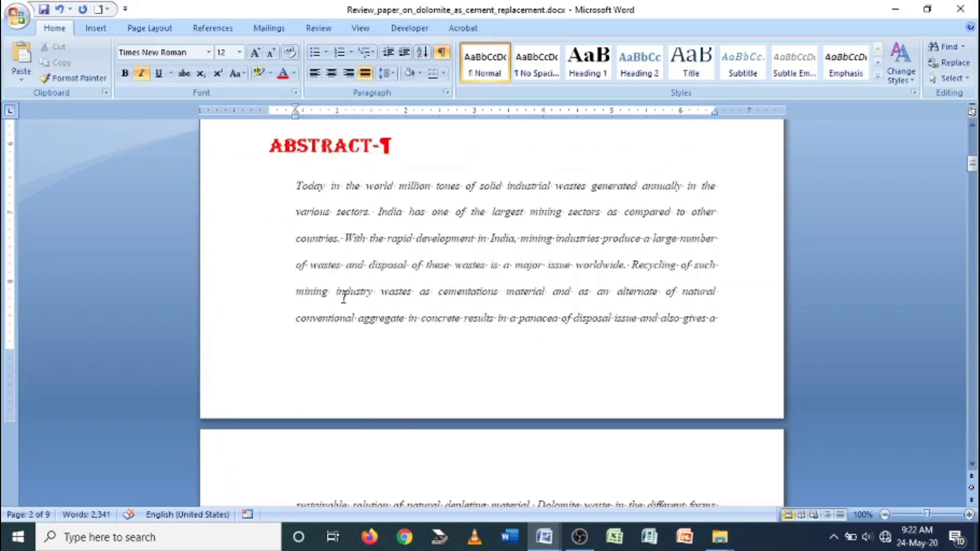
Step: Set the abstract paragraph's right indentation to 0.4" in the paragraph settings
{"action": "left_click", "coordinate": [447, 92]}
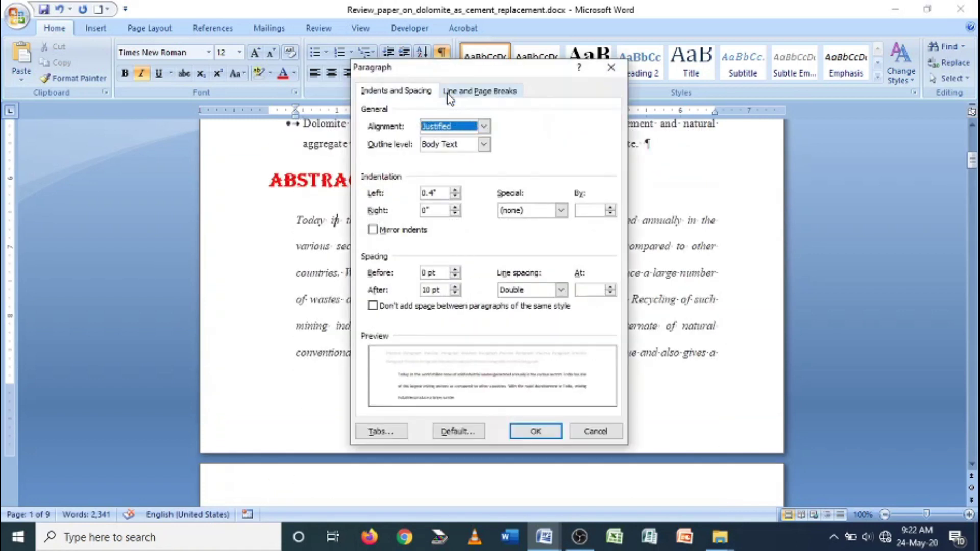
{"action": "left_click", "coordinate": [454, 207]}
{"action": "left_click", "coordinate": [454, 207]}
{"action": "left_click", "coordinate": [454, 207]}
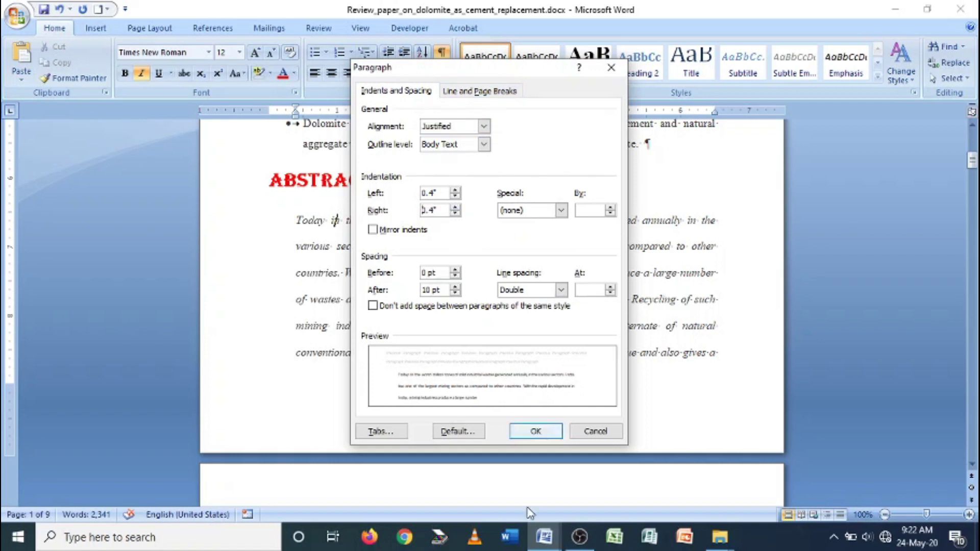
{"action": "left_click", "coordinate": [522, 432]}
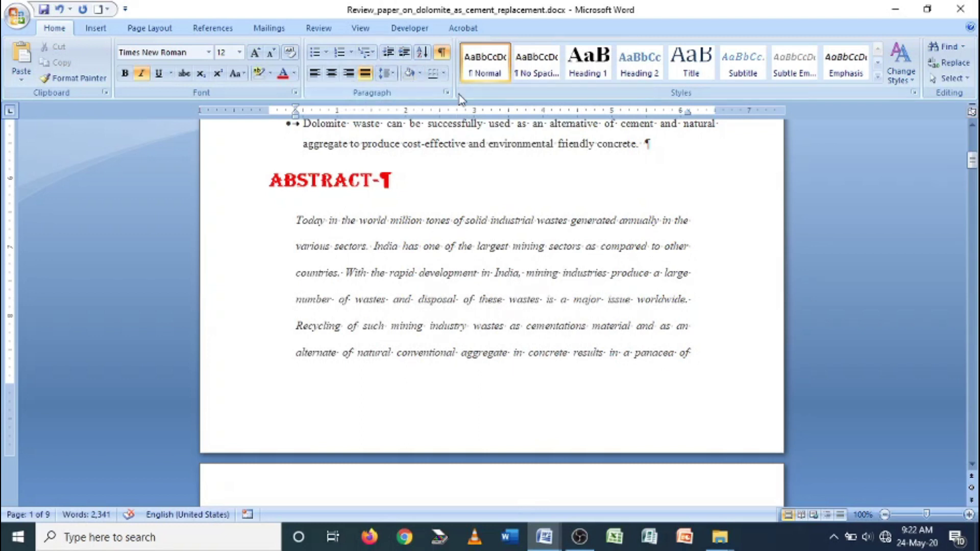
Step: Set the abstract paragraph's spacing to 12 pt before and 18 pt after, and review the paragraph
{"action": "left_click", "coordinate": [446, 92]}
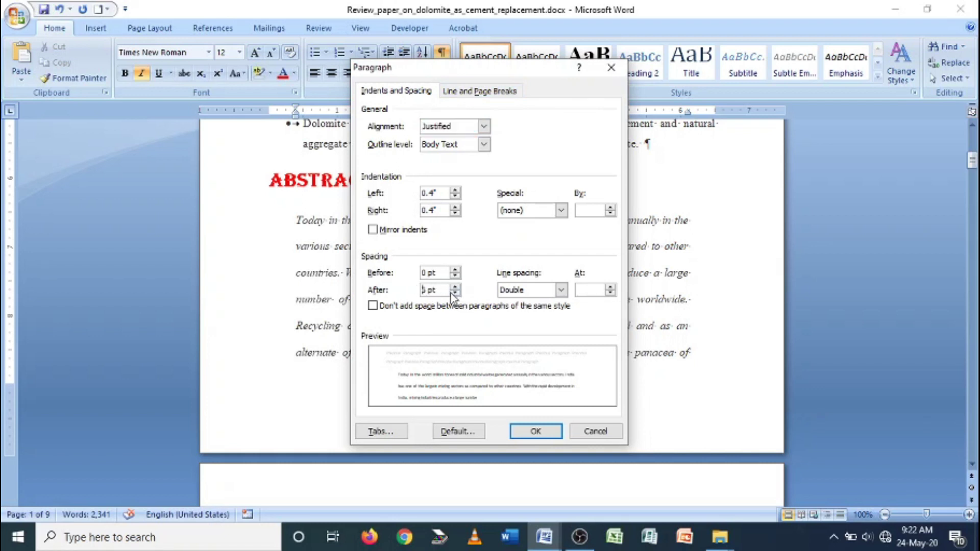
{"action": "left_click", "coordinate": [453, 288]}
{"action": "left_click", "coordinate": [456, 271]}
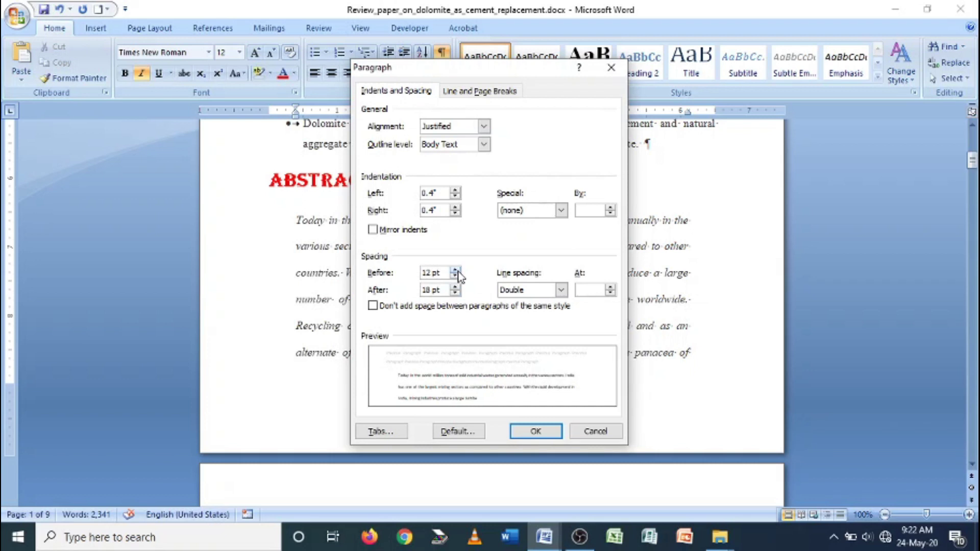
{"action": "left_click", "coordinate": [526, 430]}
{"action": "scroll", "coordinate": [399, 344], "scroll_direction": "down", "scroll_amount": 5}
{"action": "scroll", "coordinate": [399, 352], "scroll_direction": "down", "scroll_amount": 4}
{"action": "scroll", "coordinate": [398, 232], "scroll_direction": "up", "scroll_amount": 5}
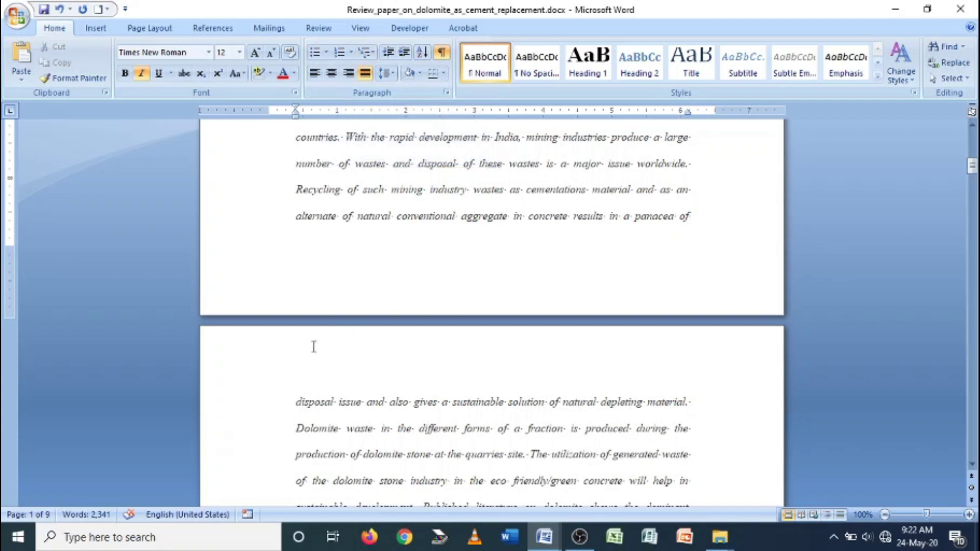
{"action": "scroll", "coordinate": [313, 346], "scroll_direction": "up", "scroll_amount": 2}
Step: Remove the abstract paragraph's left indent and extend its right indent back out to the page margin
{"action": "left_click", "coordinate": [296, 186]}
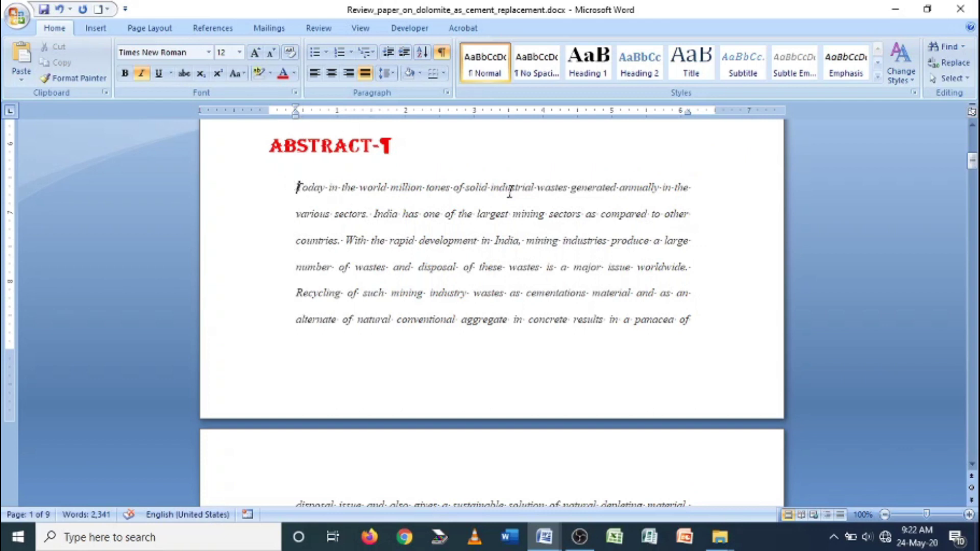
{"action": "key", "text": "BackSpace"}
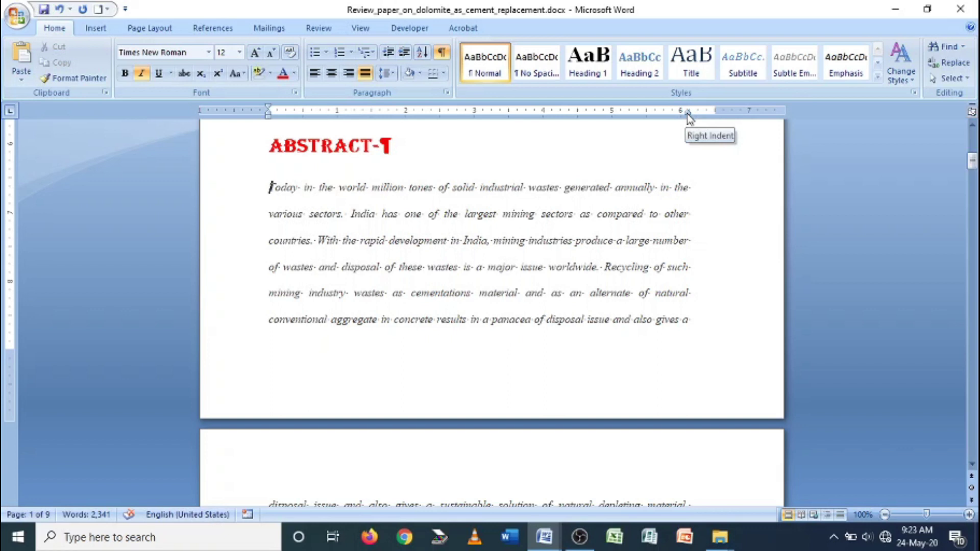
{"action": "left_click_drag", "start_coordinate": [687, 114], "coordinate": [687, 113]}
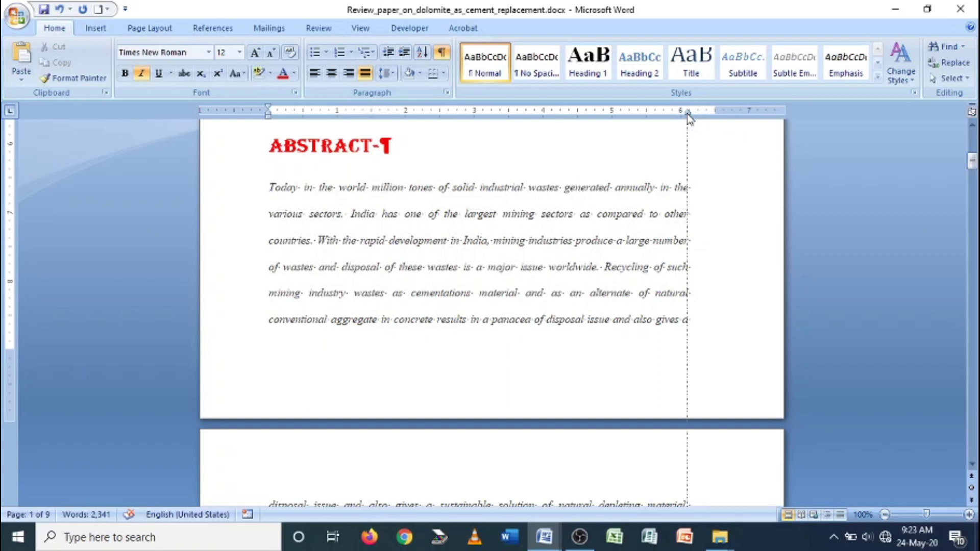
{"action": "left_click_drag", "start_coordinate": [688, 114], "coordinate": [714, 119]}
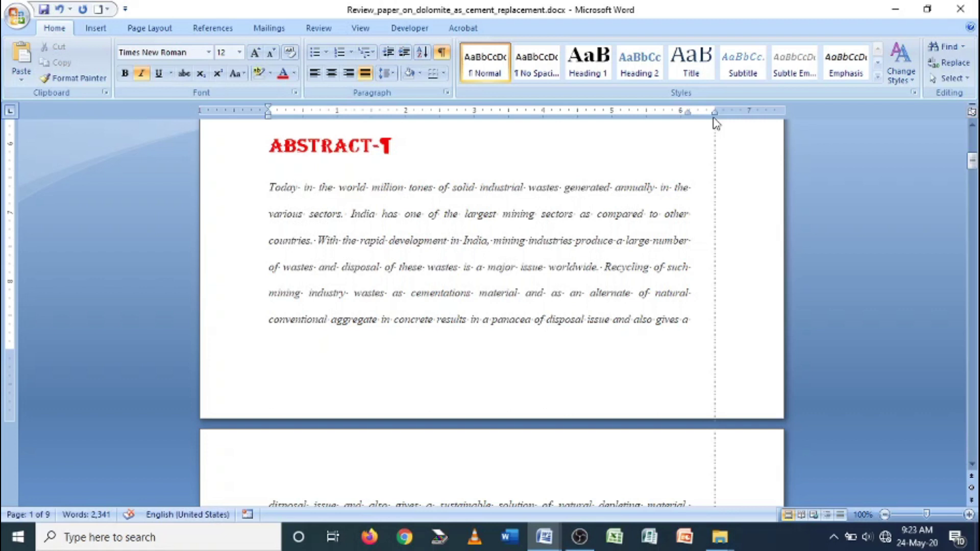
{"action": "left_click_drag", "start_coordinate": [715, 123], "coordinate": [714, 122]}
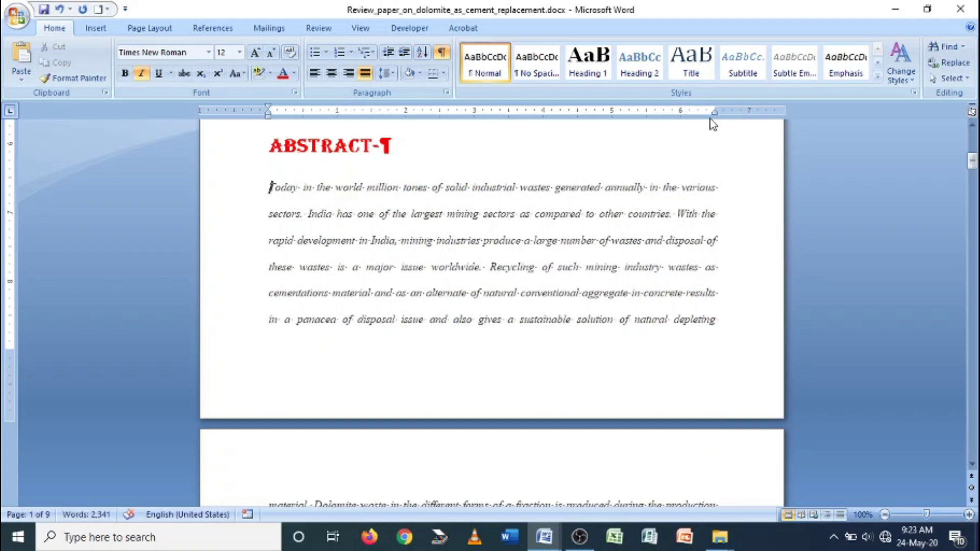
Step: Remove the manually entered number before the Introduction heading and apply automatic 1., 2., 3. numbering to it
{"action": "scroll", "coordinate": [654, 302], "scroll_direction": "down", "scroll_amount": 3}
{"action": "scroll", "coordinate": [693, 237], "scroll_direction": "up", "scroll_amount": 3}
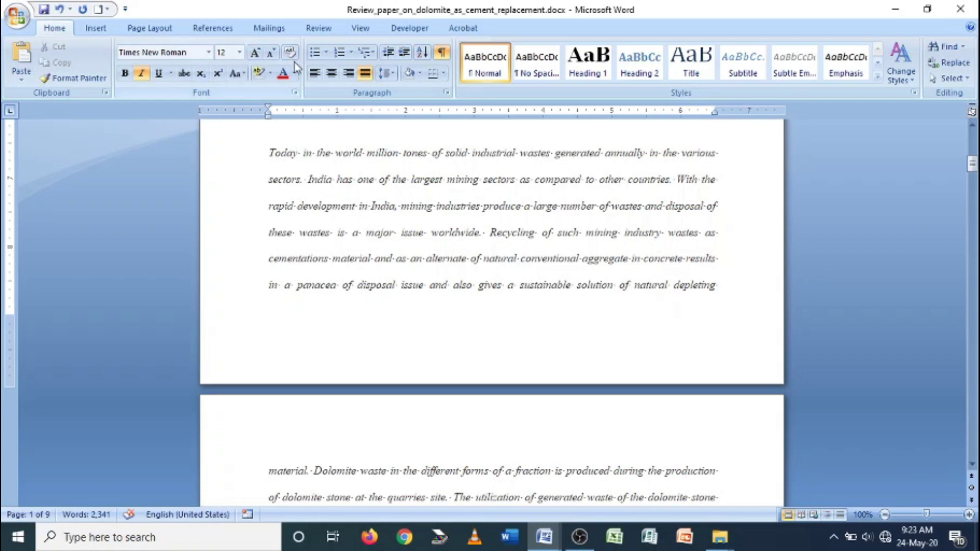
{"action": "scroll", "coordinate": [306, 267], "scroll_direction": "down", "scroll_amount": 10}
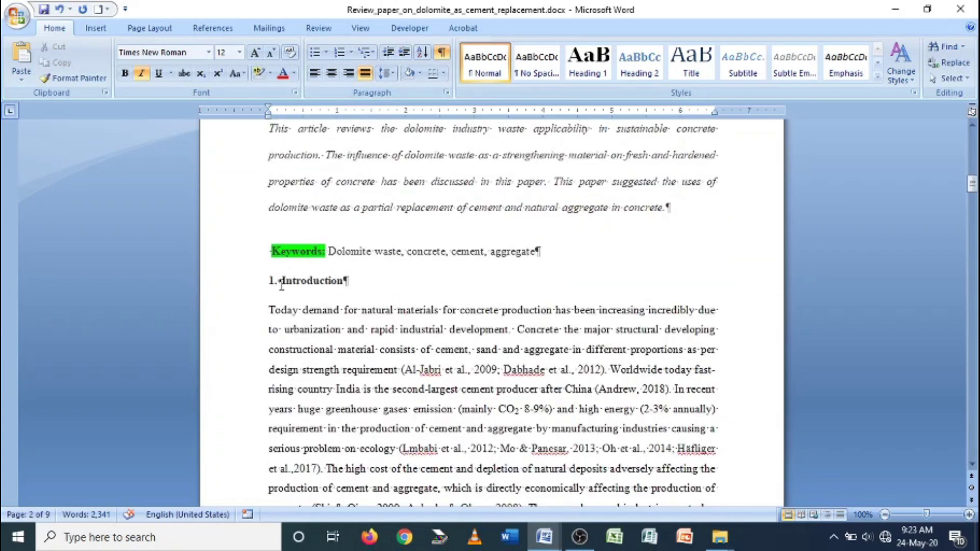
{"action": "left_click", "coordinate": [282, 282]}
{"action": "key", "text": "BackSpace"}
{"action": "key", "text": "BackSpace"}
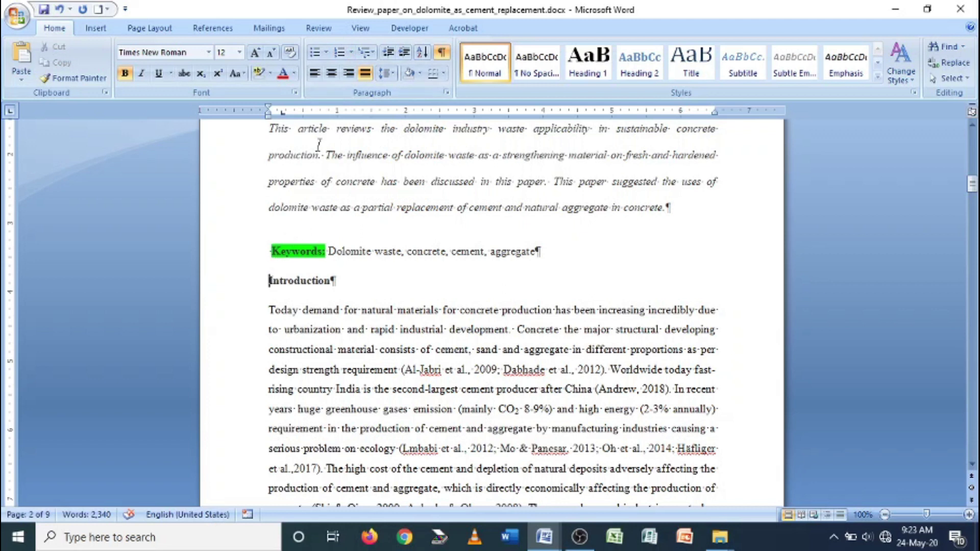
{"action": "left_click", "coordinate": [351, 53]}
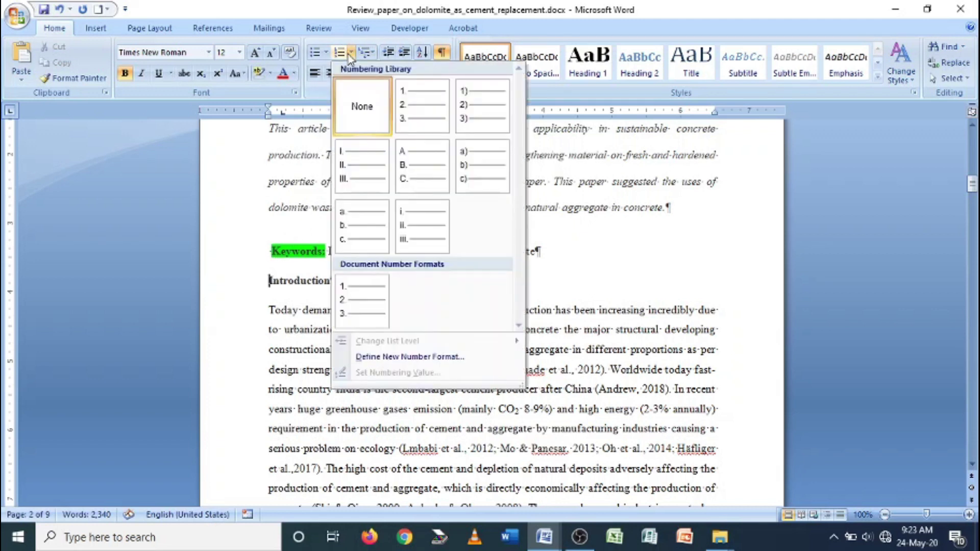
{"action": "left_click", "coordinate": [418, 115]}
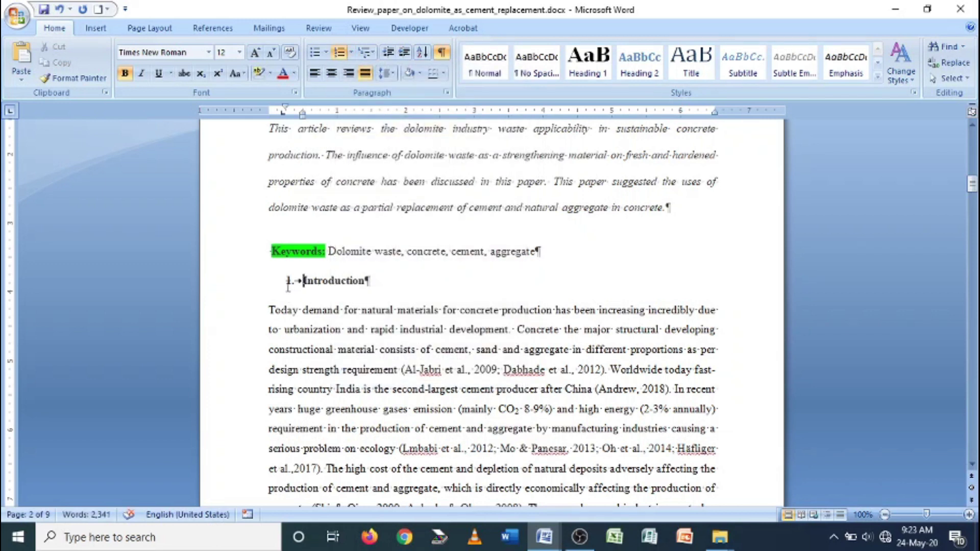
Step: Add "Case studies" as the second numbered item below Introduction
{"action": "left_click", "coordinate": [367, 281]}
{"action": "key", "text": "Return"}
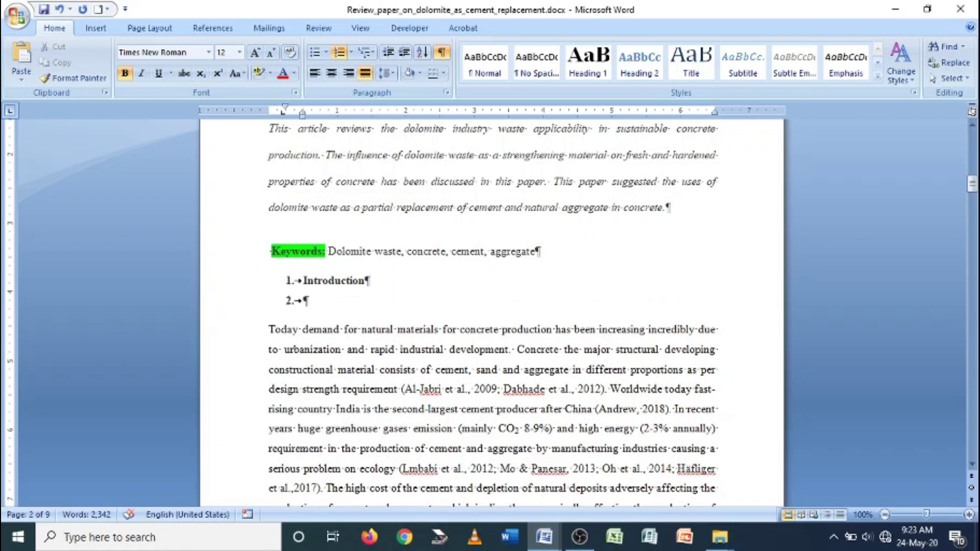
{"action": "type", "text": "Case"}
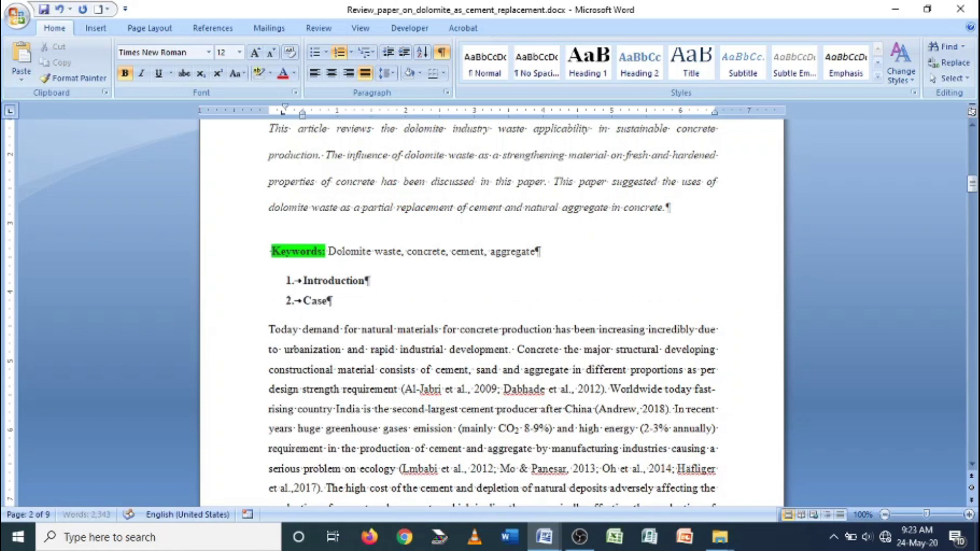
{"action": "type", "text": " stude"}
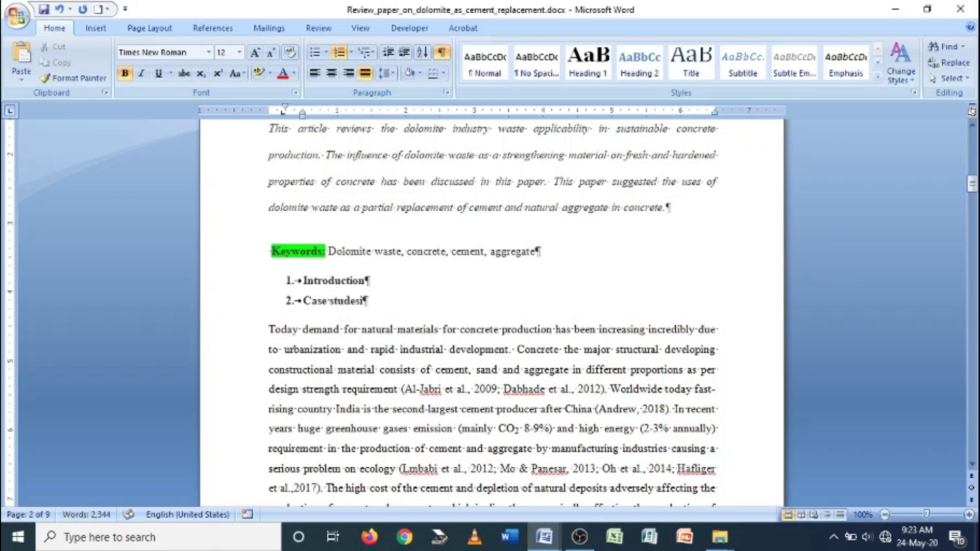
{"action": "key", "text": "BackSpace"}
{"action": "type", "text": "ies"}
Step: Add an indented sub-item under Case studies and set its number format to lowercase Roman numerals (i., ii., iii.)
{"action": "key", "text": "Return"}
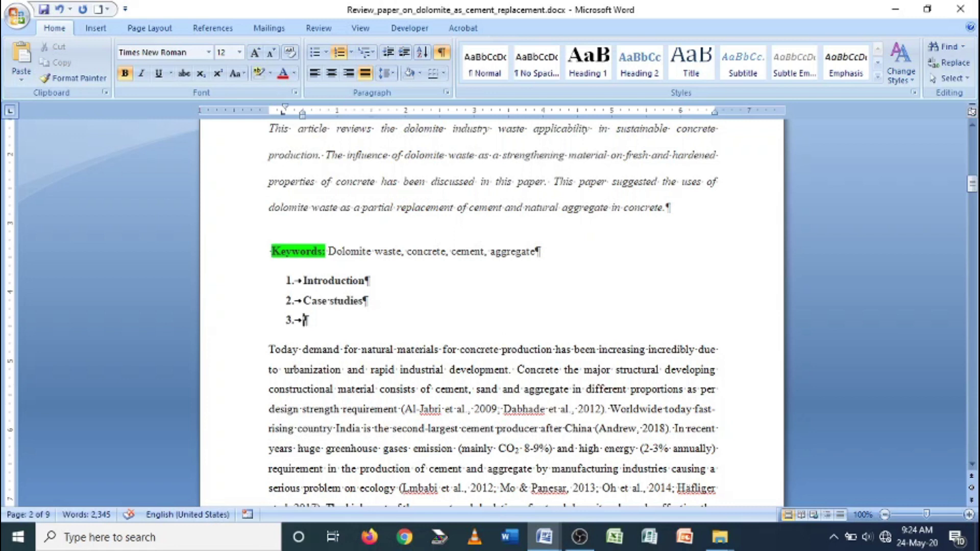
{"action": "key", "text": "Tab"}
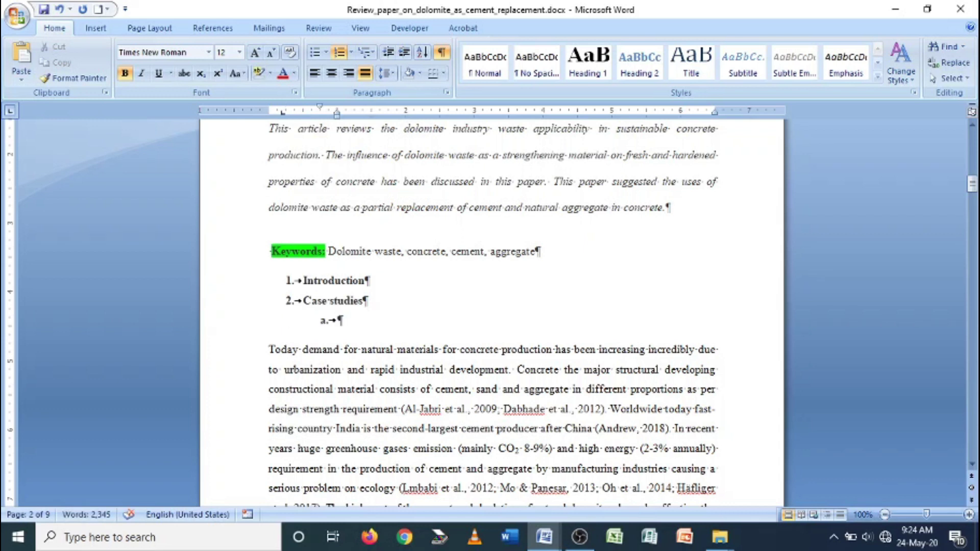
{"action": "left_click", "coordinate": [324, 320]}
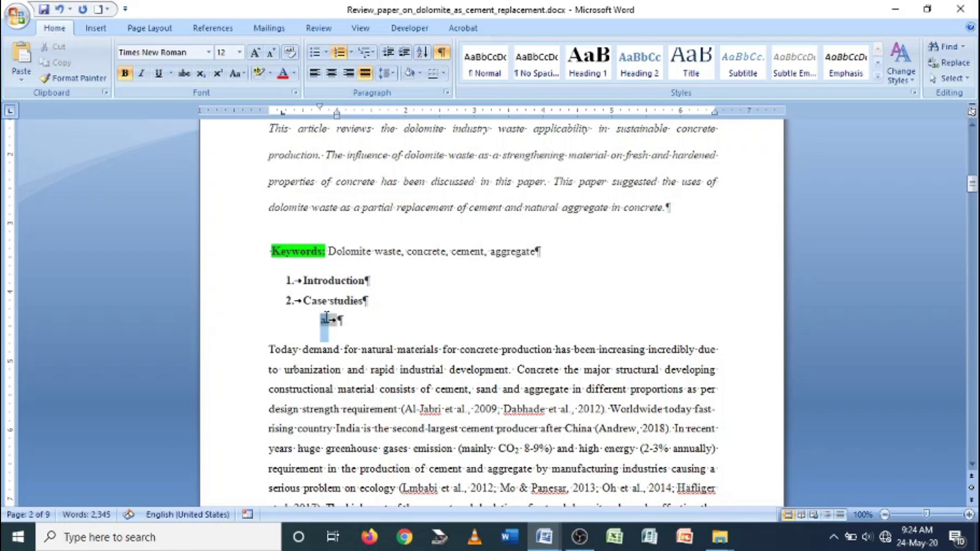
{"action": "left_click", "coordinate": [351, 55]}
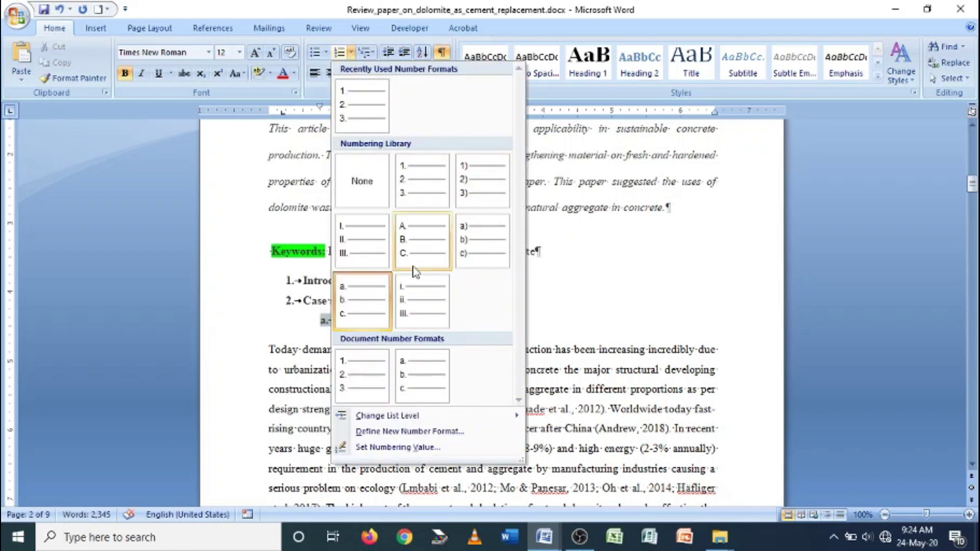
{"action": "left_click", "coordinate": [375, 257]}
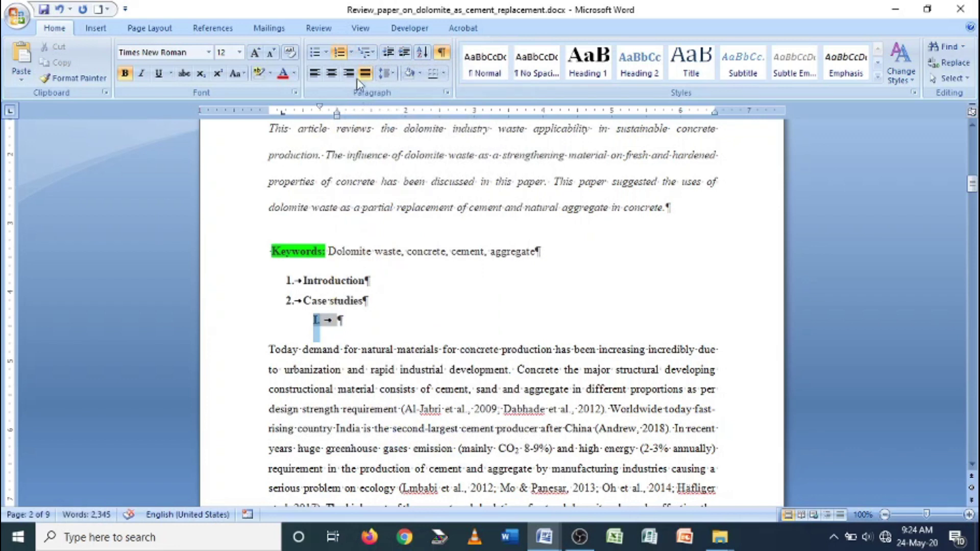
{"action": "left_click", "coordinate": [353, 53]}
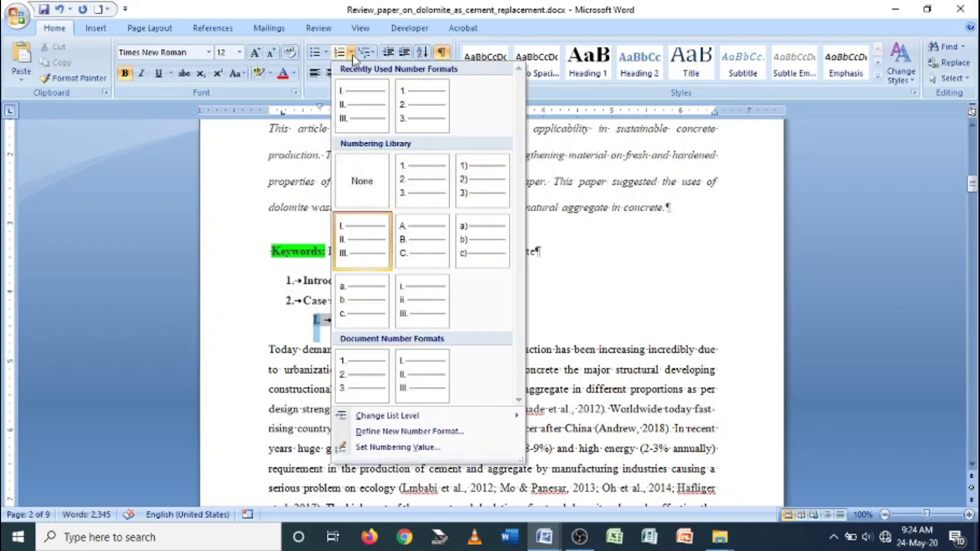
{"action": "left_click", "coordinate": [397, 304]}
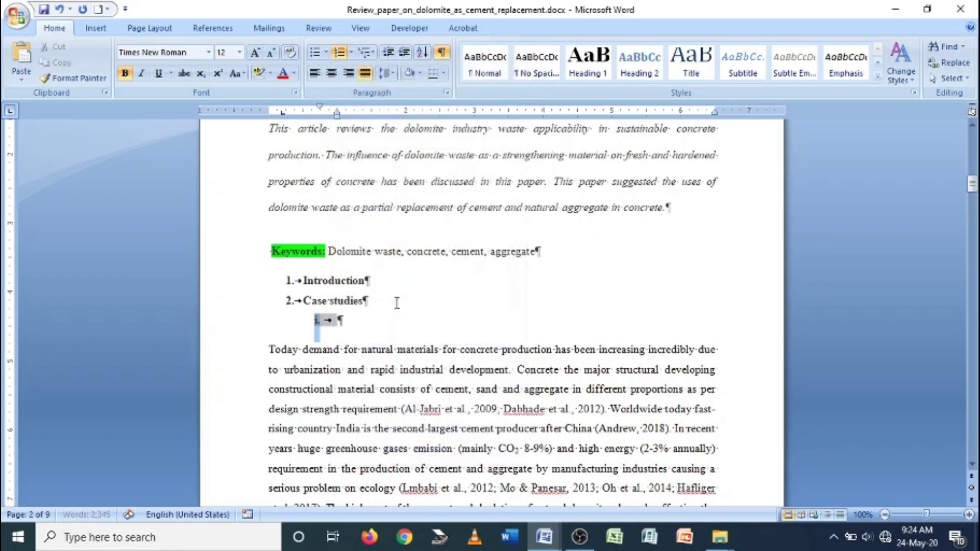
Step: Enter "Case studies – 1" and "Case studies – 2" as the two sub-items under Case studies
{"action": "left_click", "coordinate": [359, 320]}
{"action": "type", "text": "Case"}
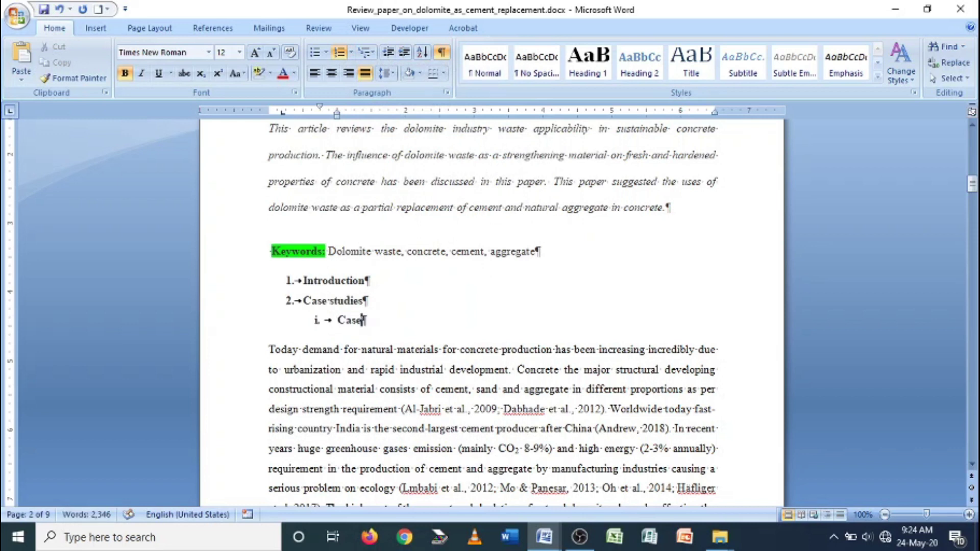
{"action": "type", "text": " studies - 1"}
{"action": "key", "text": "Return"}
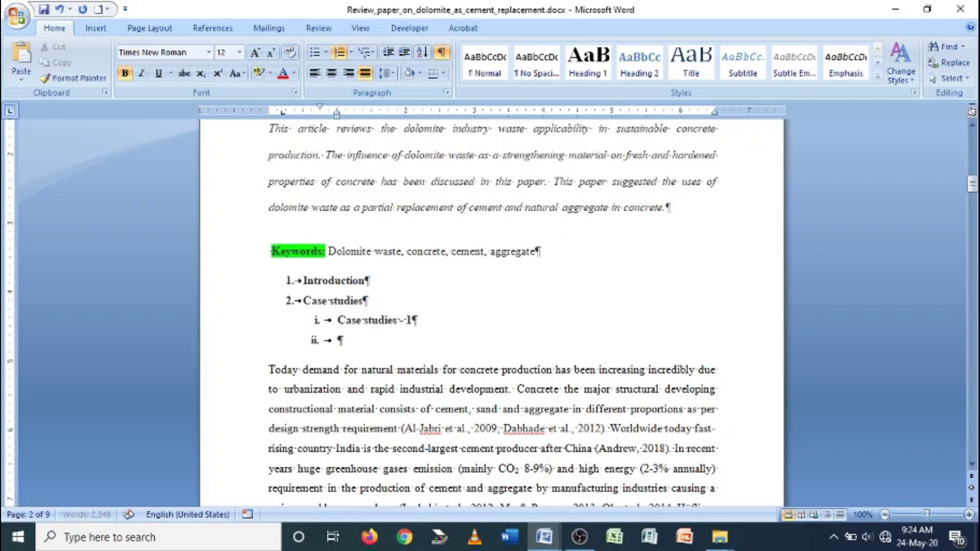
{"action": "type", "text": "Case stuid"}
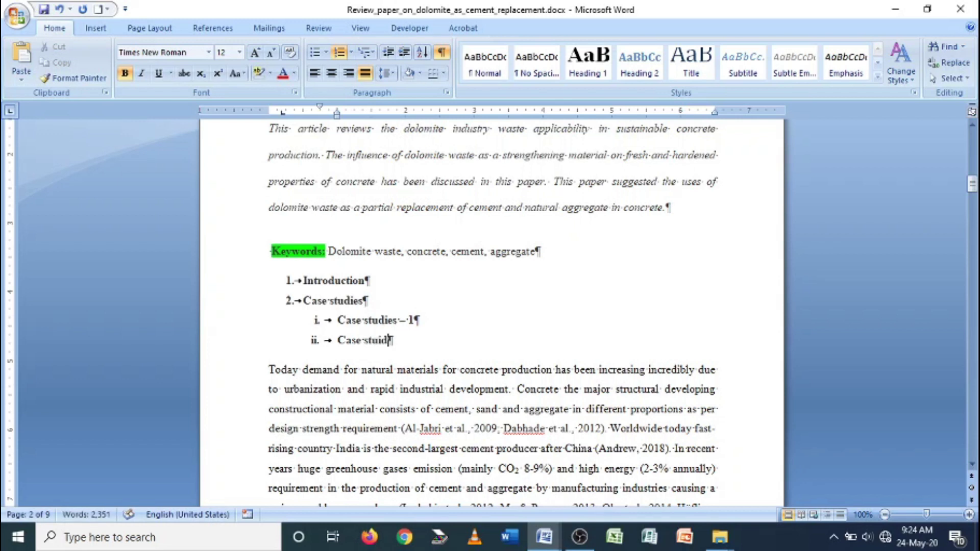
{"action": "type", "text": "ies"}
{"action": "key", "text": "BackSpace"}
{"action": "key", "text": "BackSpace"}
{"action": "key", "text": "BackSpace"}
{"action": "key", "text": "BackSpace"}
{"action": "key", "text": "BackSpace"}
{"action": "type", "text": "dies - "}
{"action": "type", "text": "2"}
Step: End the sub-list after Case studies – 2 and add "Summary" as main item 3
{"action": "key", "text": "Return"}
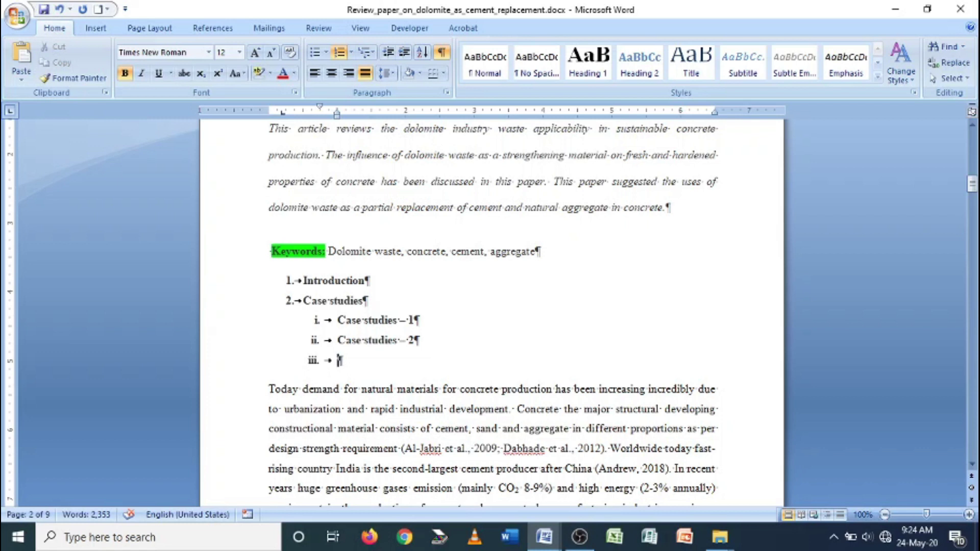
{"action": "key", "text": "BackSpace"}
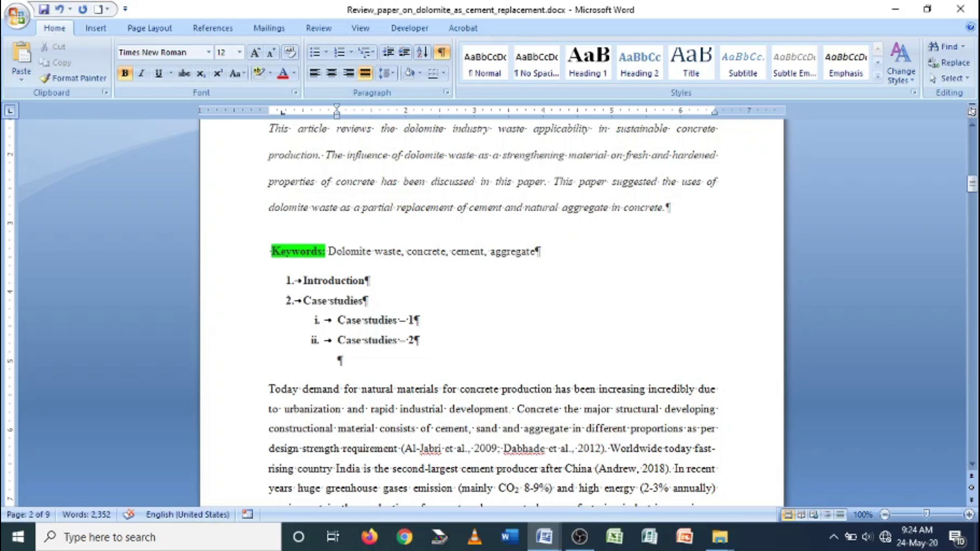
{"action": "key", "text": "BackSpace"}
{"action": "key", "text": "BackSpace"}
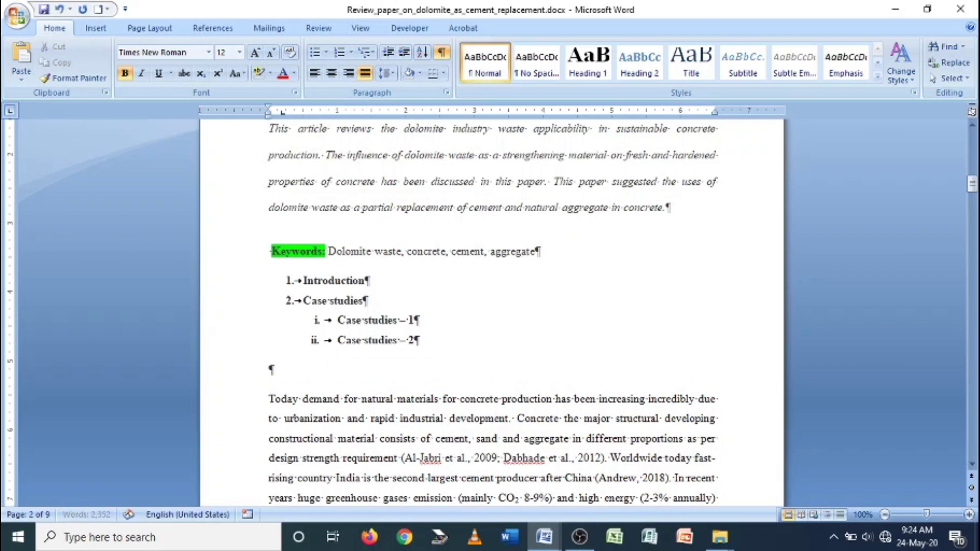
{"action": "type", "text": "3."}
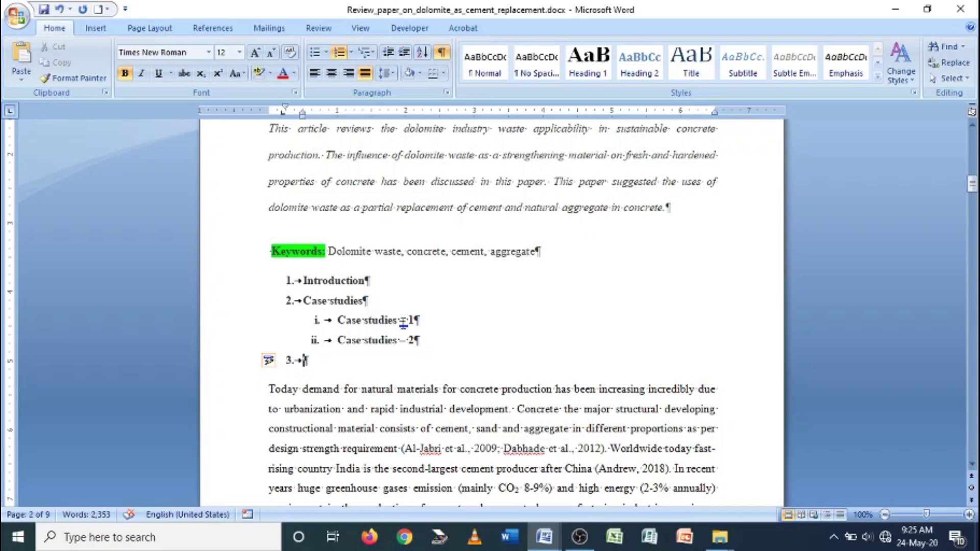
{"action": "type", "text": "summa"}
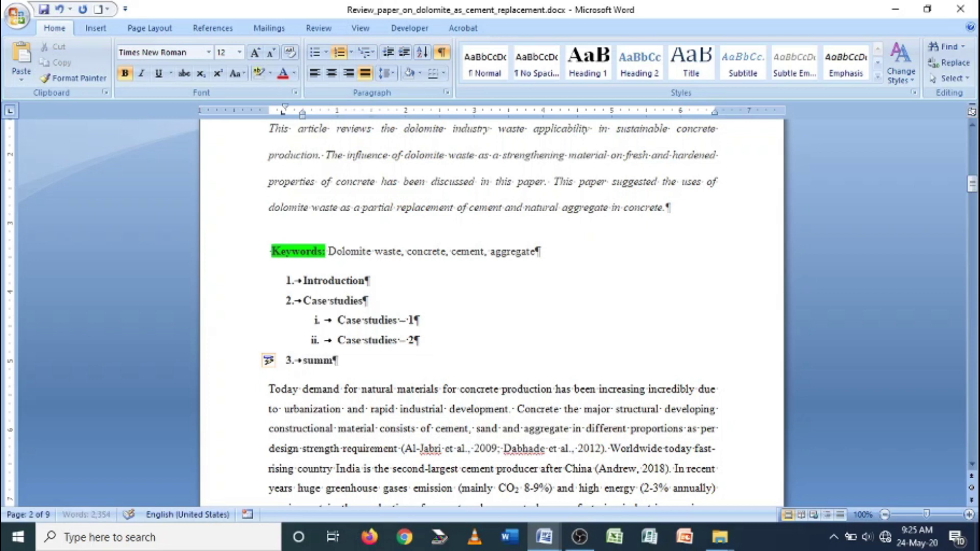
{"action": "type", "text": "ry"}
Step: Add an indented sub-item under Summary and change that list level to arrowhead bullets
{"action": "key", "text": "Return"}
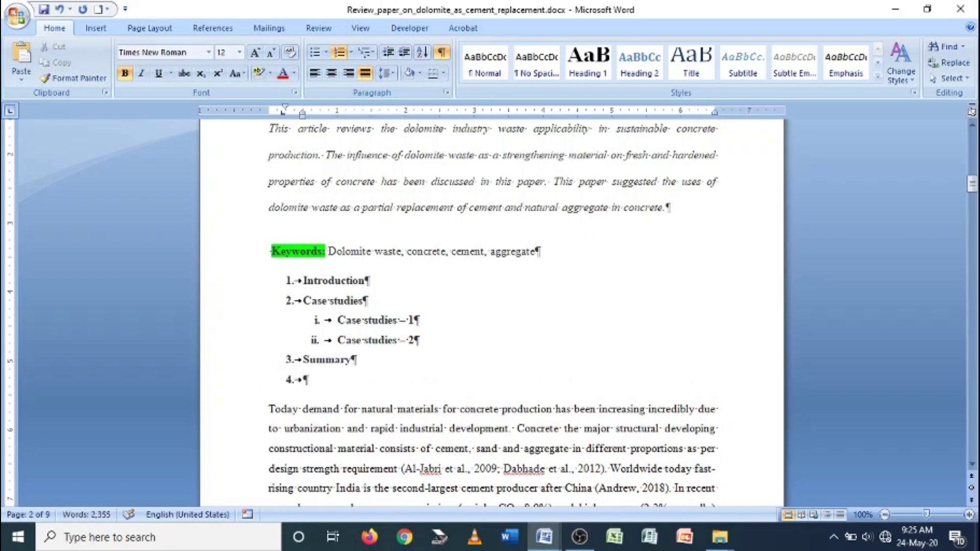
{"action": "key", "text": "Tab"}
{"action": "left_click", "coordinate": [317, 379]}
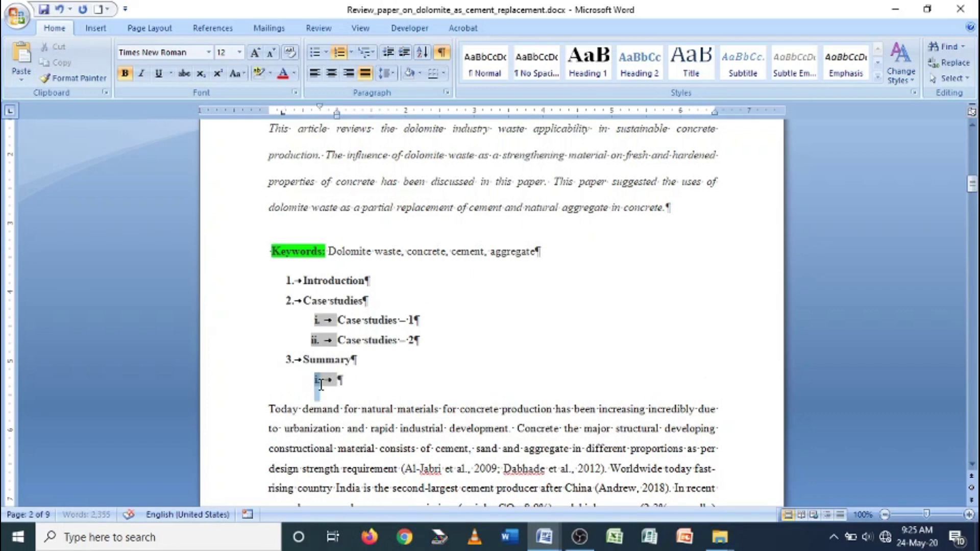
{"action": "left_click", "coordinate": [326, 52]}
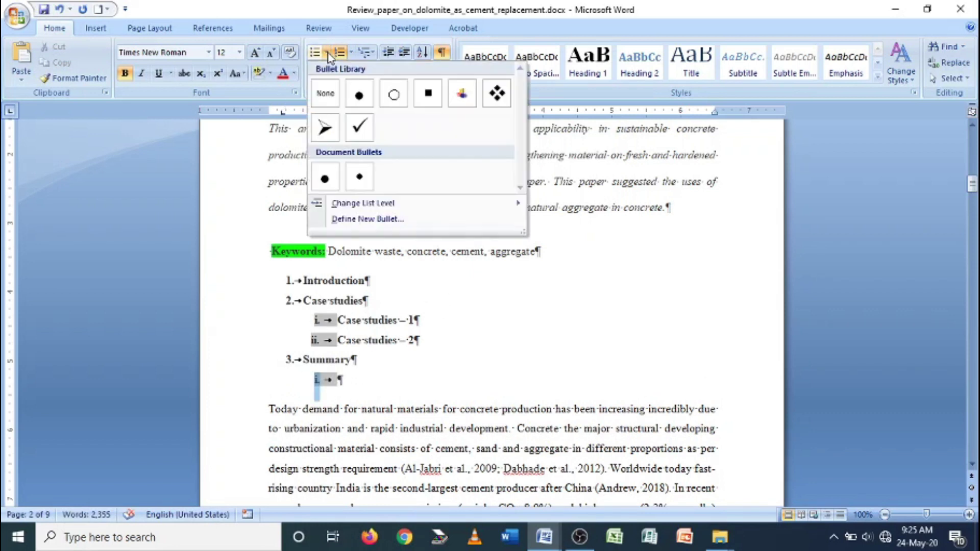
{"action": "left_click", "coordinate": [325, 128]}
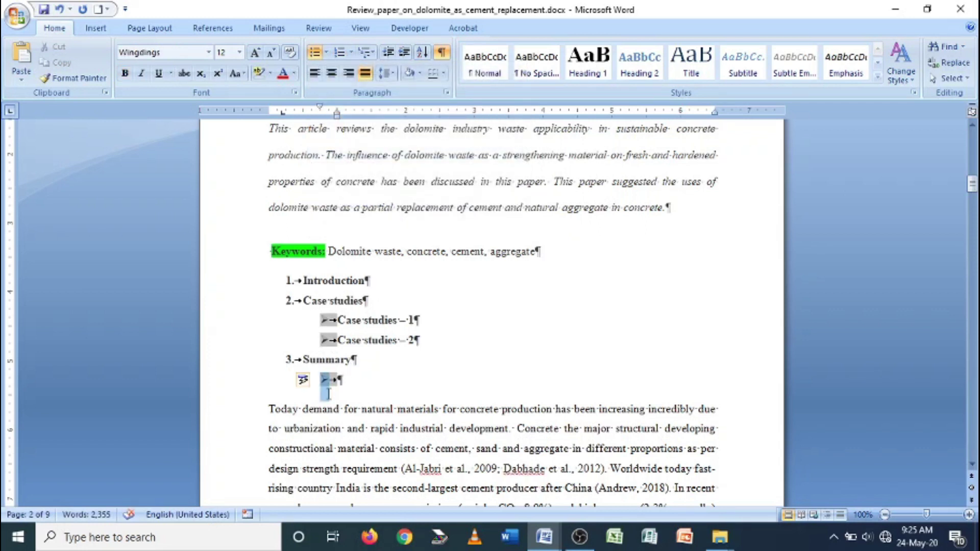
Step: Apply lowercase Roman numbering (i., ii.) to only the two sub-items under Case studies
{"action": "left_click", "coordinate": [327, 322]}
{"action": "left_click", "coordinate": [336, 320]}
{"action": "left_click", "coordinate": [327, 320]}
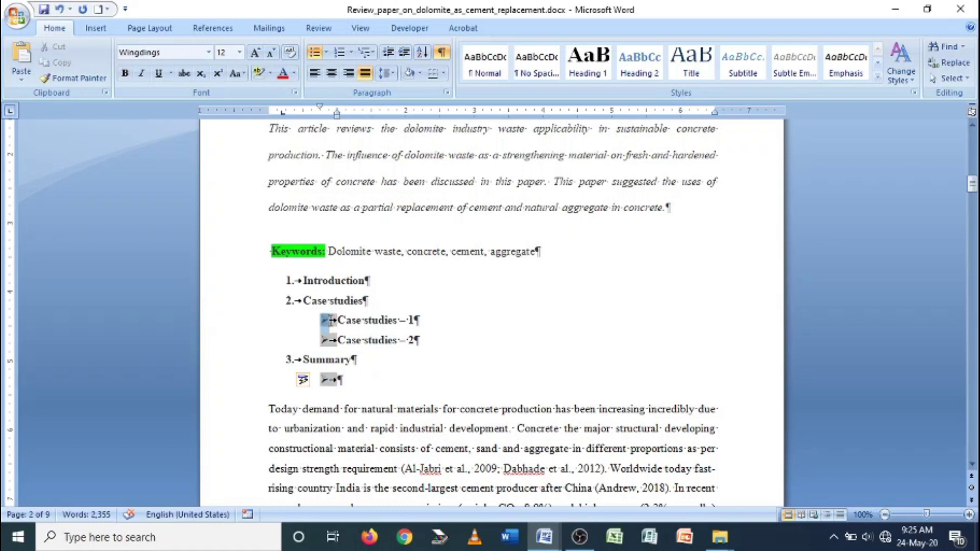
{"action": "left_click", "coordinate": [334, 359]}
{"action": "left_click", "coordinate": [328, 329]}
{"action": "left_click", "coordinate": [326, 326]}
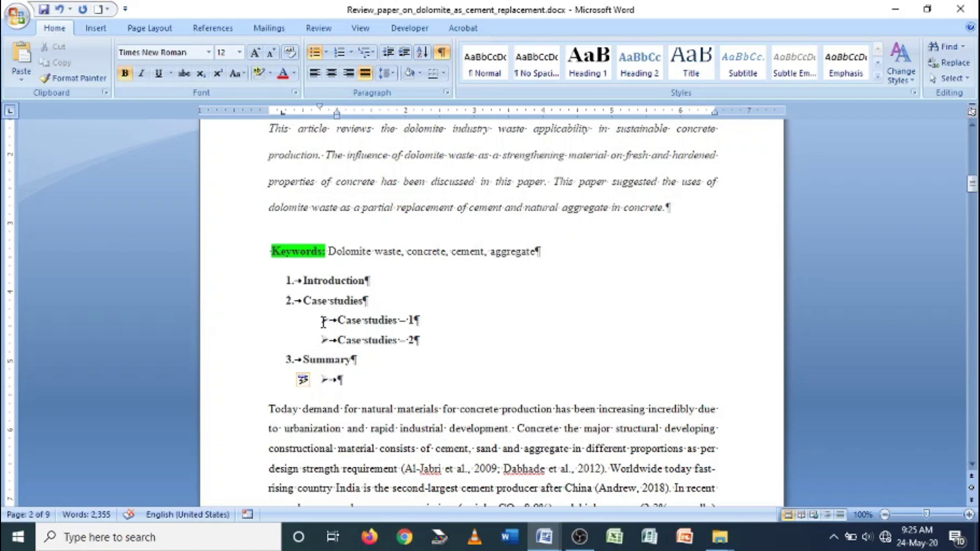
{"action": "left_click_drag", "start_coordinate": [337, 318], "coordinate": [433, 343]}
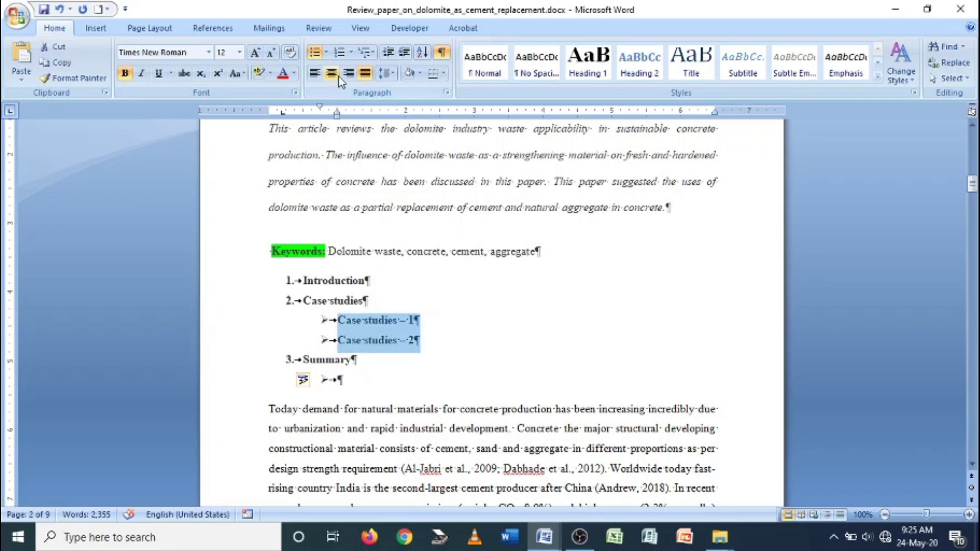
{"action": "left_click", "coordinate": [360, 54]}
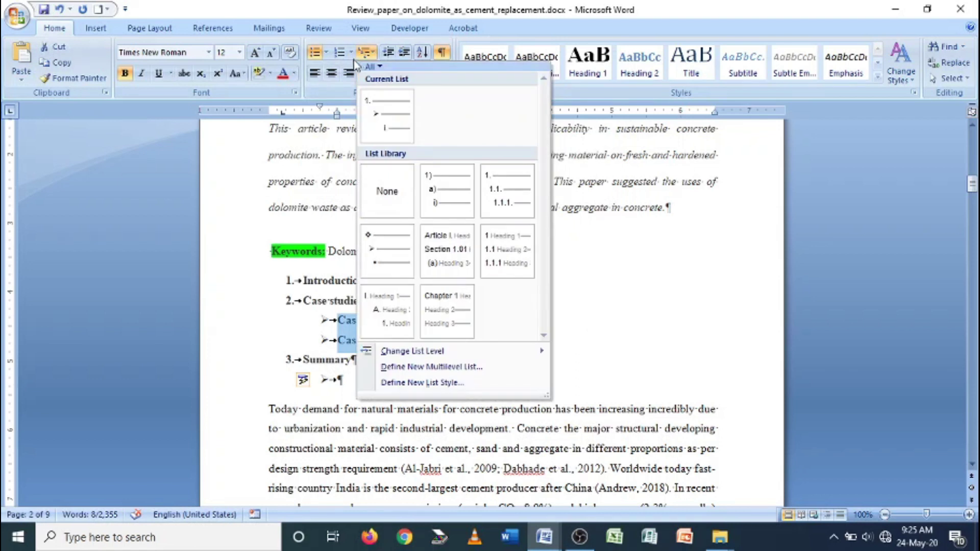
{"action": "left_click", "coordinate": [351, 53]}
{"action": "left_click", "coordinate": [351, 52]}
{"action": "left_click", "coordinate": [409, 287]}
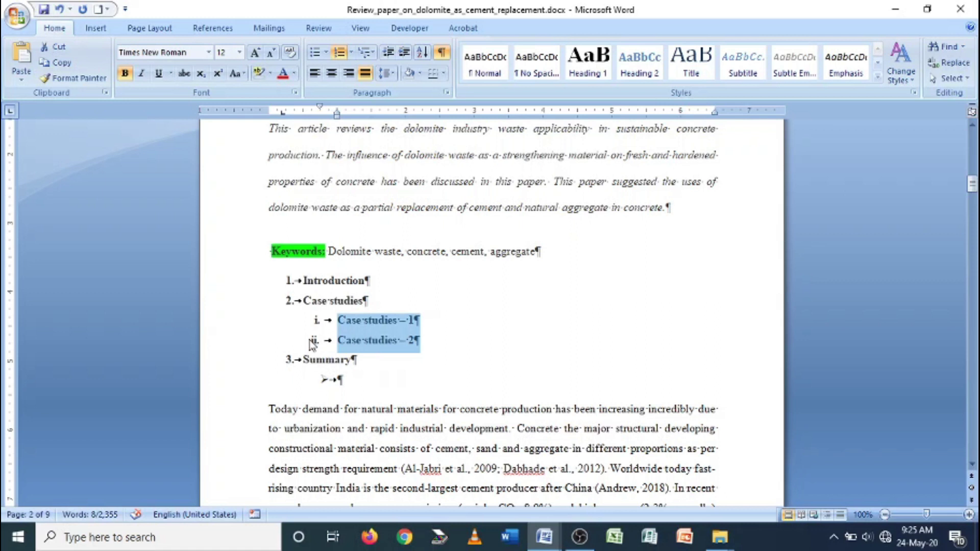
{"action": "left_click", "coordinate": [326, 381]}
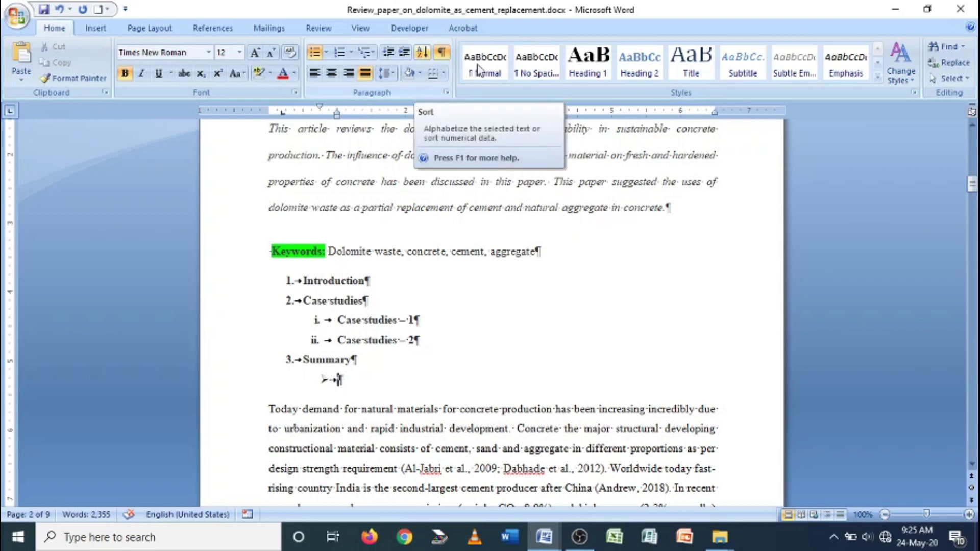
{"action": "scroll", "coordinate": [300, 305], "scroll_direction": "up", "scroll_amount": 10}
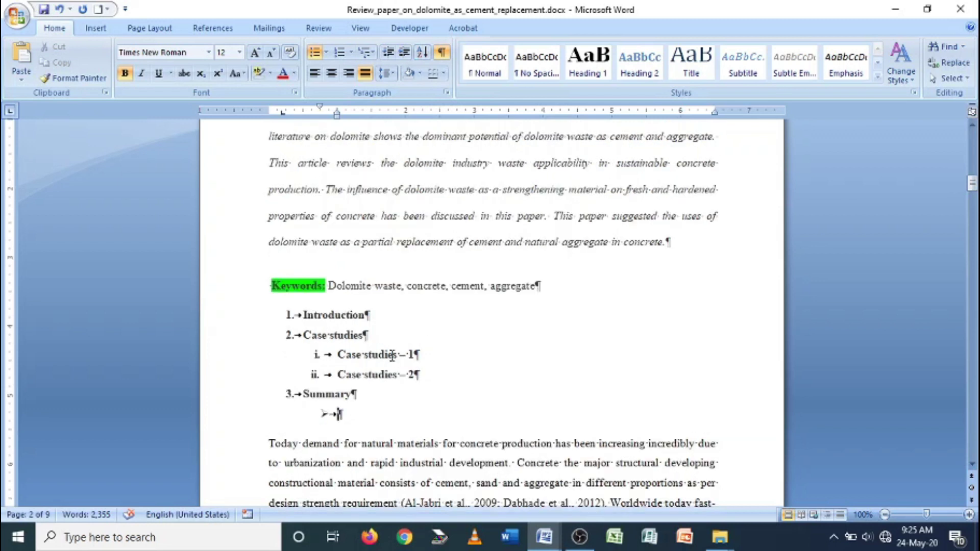
{"action": "scroll", "coordinate": [317, 313], "scroll_direction": "down", "scroll_amount": 10}
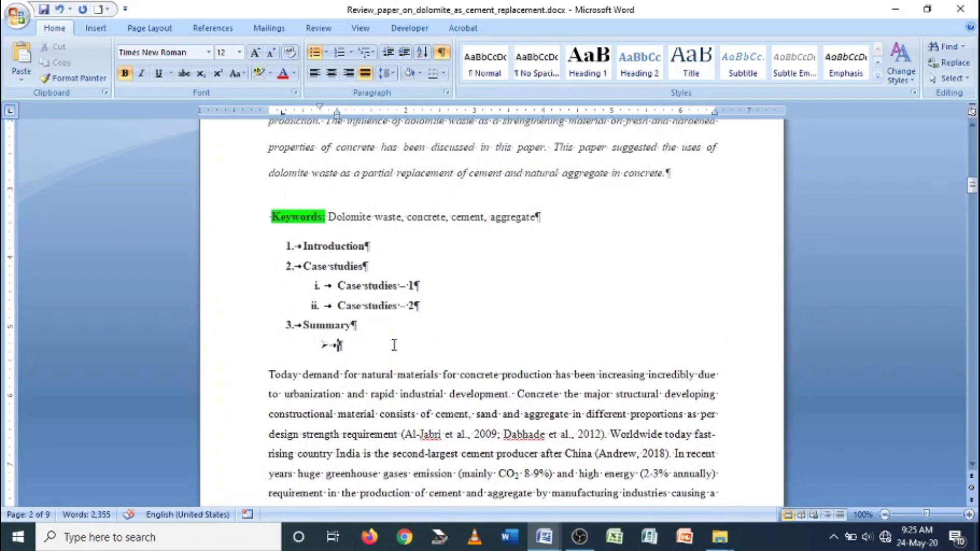
Step: Split the keywords so that "Dolomite waste,", "concrete,", "cement," and "aggregate" each stand in their own paragraph below the Keywords label
{"action": "left_click", "coordinate": [329, 218]}
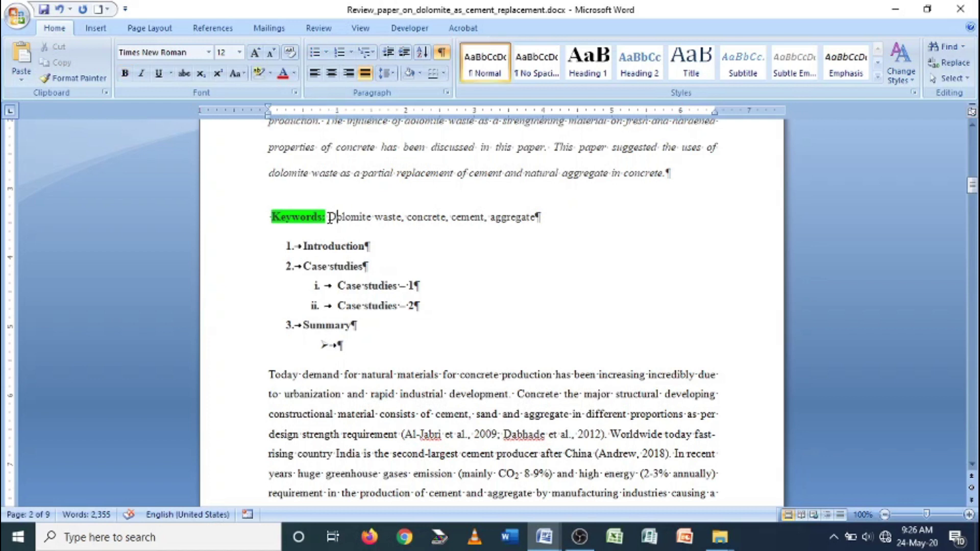
{"action": "key", "text": "Return"}
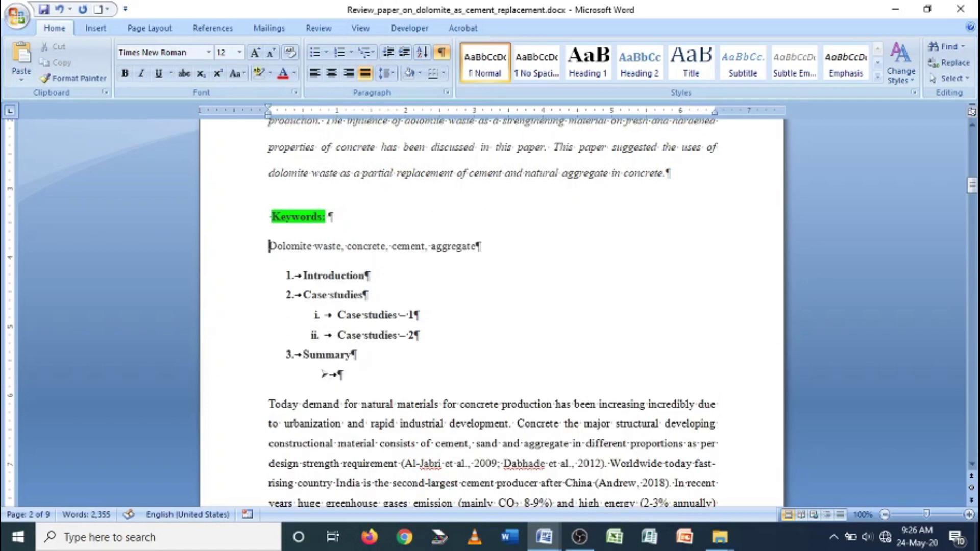
{"action": "left_click", "coordinate": [347, 247]}
{"action": "key", "text": "Return"}
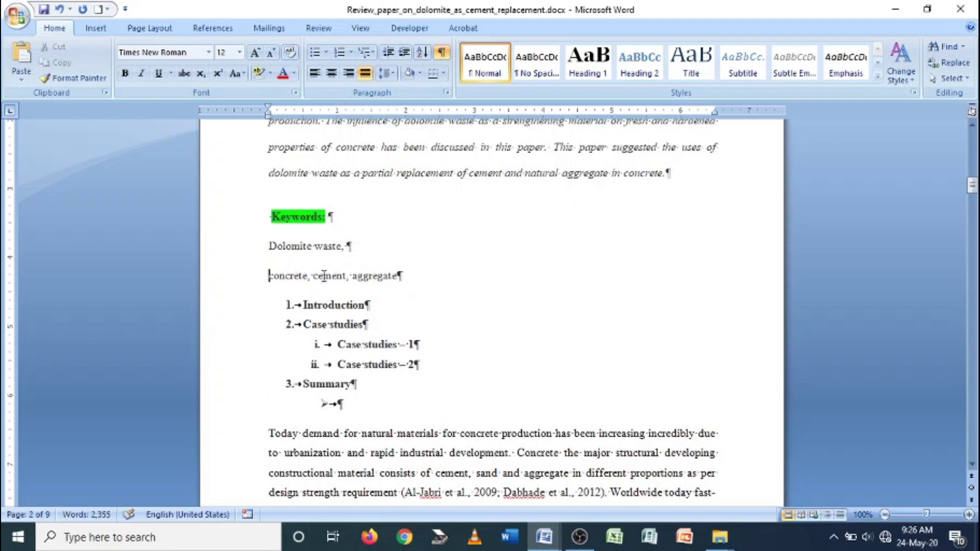
{"action": "left_click", "coordinate": [313, 276]}
{"action": "key", "text": "Return"}
{"action": "left_click", "coordinate": [307, 305]}
{"action": "key", "text": "Return"}
Step: Sort the Keywords label and the four keyword paragraphs as text in ascending order
{"action": "left_click_drag", "start_coordinate": [268, 216], "coordinate": [341, 332]}
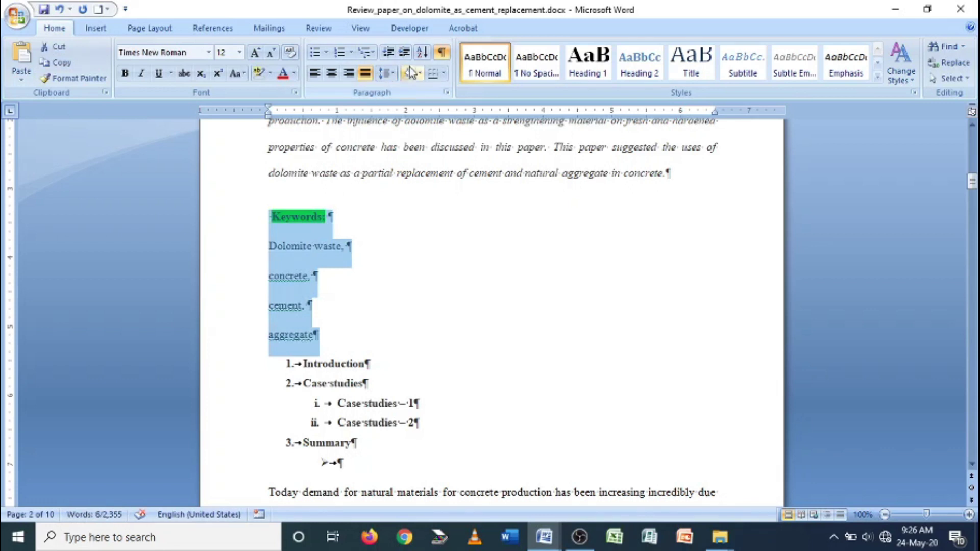
{"action": "left_click", "coordinate": [422, 52]}
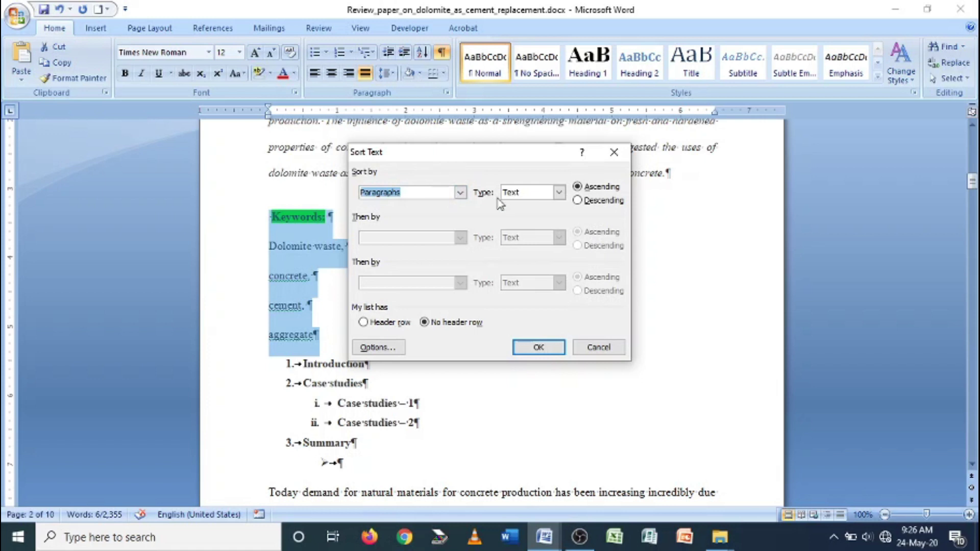
{"action": "left_click", "coordinate": [551, 348]}
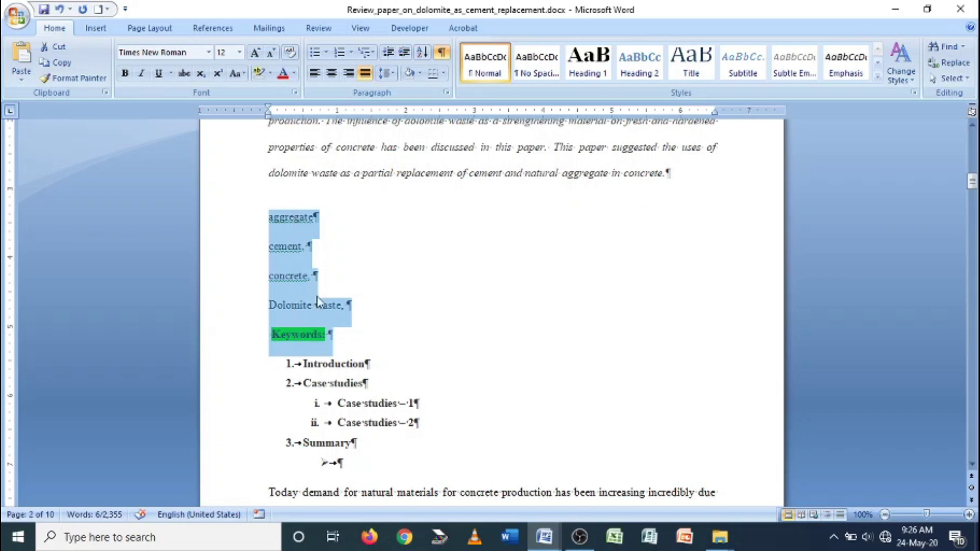
Step: Sort the Keywords label and keyword paragraphs as text in descending order
{"action": "left_click", "coordinate": [426, 56]}
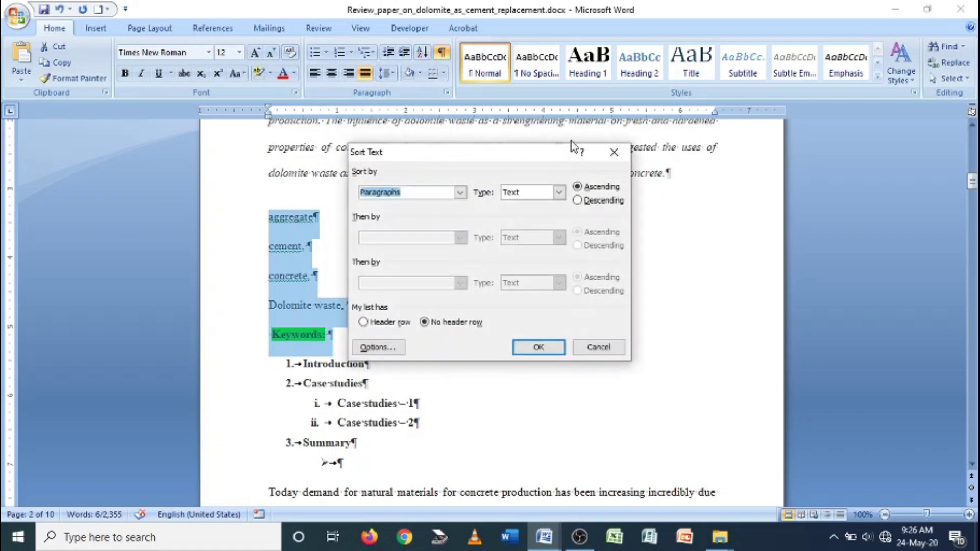
{"action": "left_click", "coordinate": [578, 200]}
{"action": "left_click", "coordinate": [563, 347]}
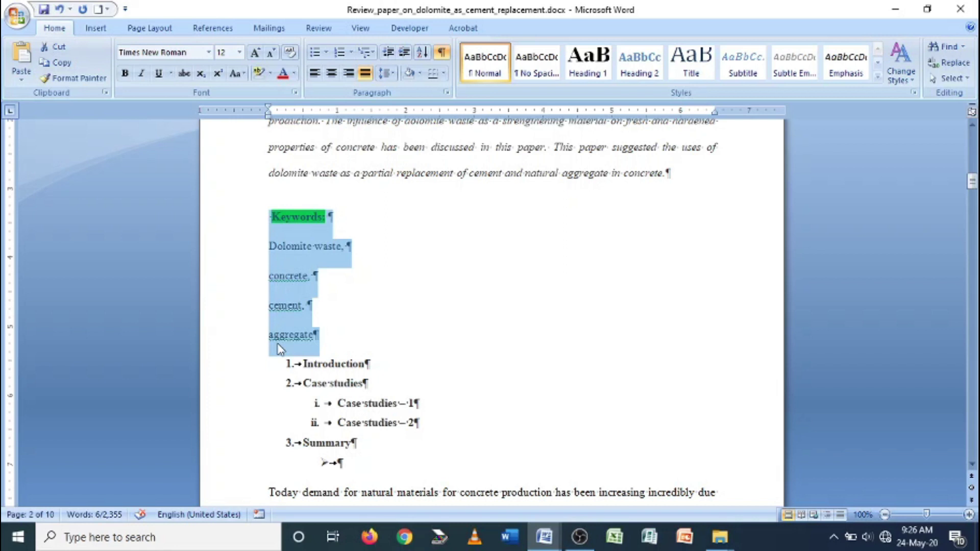
Step: Hide the paragraph marks and other formatting symbols throughout the document
{"action": "left_click", "coordinate": [439, 59]}
{"action": "left_click", "coordinate": [414, 306]}
{"action": "scroll", "coordinate": [415, 306], "scroll_direction": "up", "scroll_amount": 2}
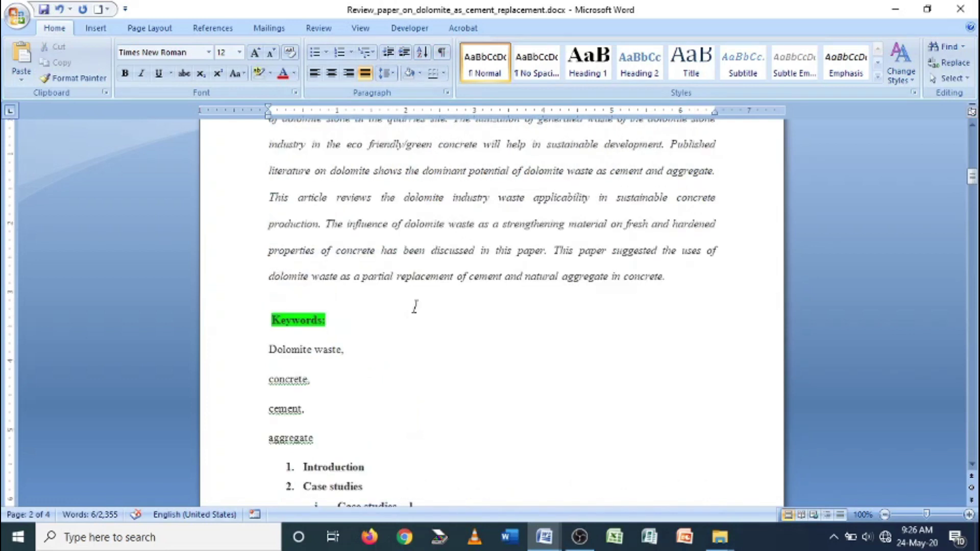
{"action": "scroll", "coordinate": [415, 306], "scroll_direction": "up", "scroll_amount": 3}
Step: Show the formatting symbols again to examine them in the abstract, keywords and numbered list, and hide them again
{"action": "left_click", "coordinate": [442, 57]}
{"action": "scroll", "coordinate": [389, 181], "scroll_direction": "down", "scroll_amount": 2}
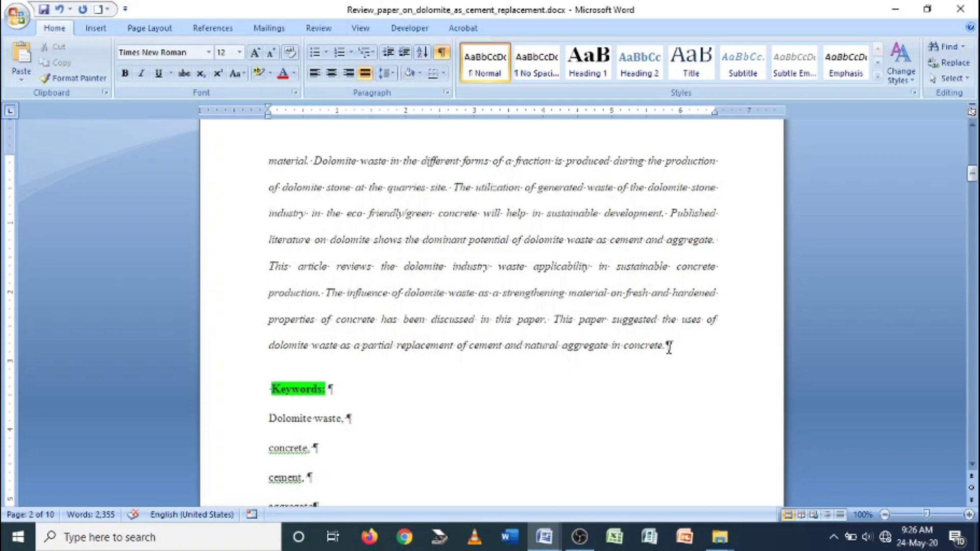
{"action": "scroll", "coordinate": [669, 347], "scroll_direction": "down", "scroll_amount": 3}
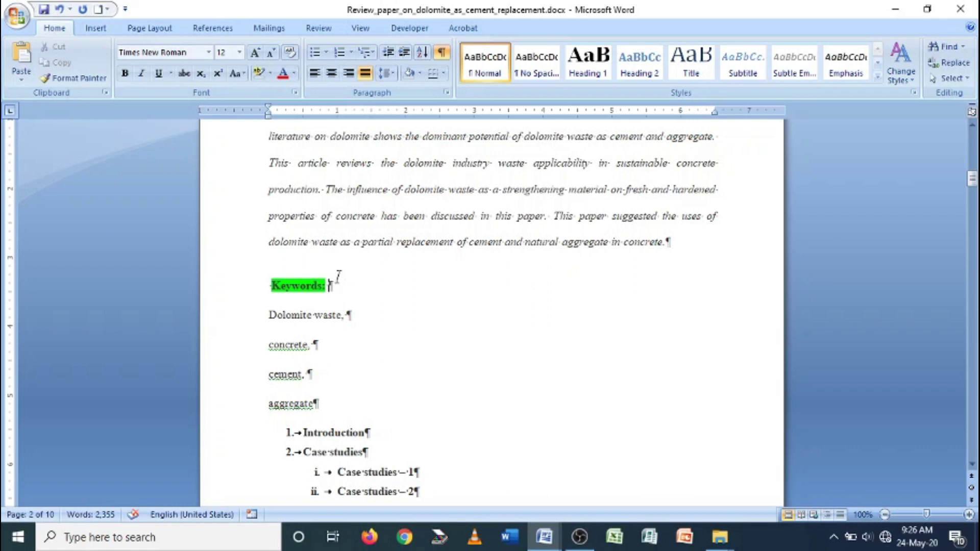
{"action": "scroll", "coordinate": [365, 204], "scroll_direction": "up", "scroll_amount": 2, "text": "ctrl"}
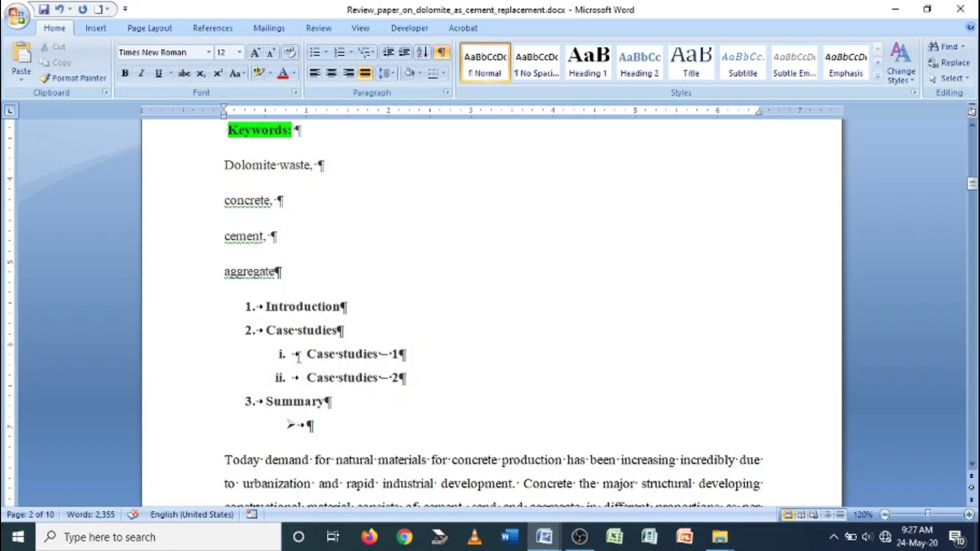
{"action": "left_click", "coordinate": [441, 52]}
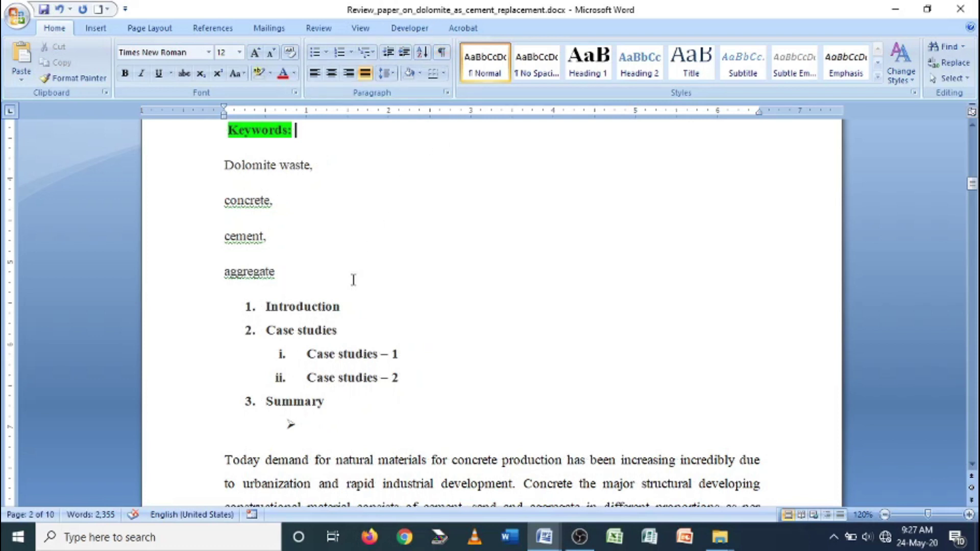
Step: Add a bottom border below the paragraph that ends just before heading 1.1, Significance of Dolomite Waste (DW)
{"action": "scroll", "coordinate": [279, 250], "scroll_direction": "down", "scroll_amount": 2}
{"action": "scroll", "coordinate": [279, 251], "scroll_direction": "up", "scroll_amount": 1}
{"action": "scroll", "coordinate": [241, 223], "scroll_direction": "down", "scroll_amount": 6}
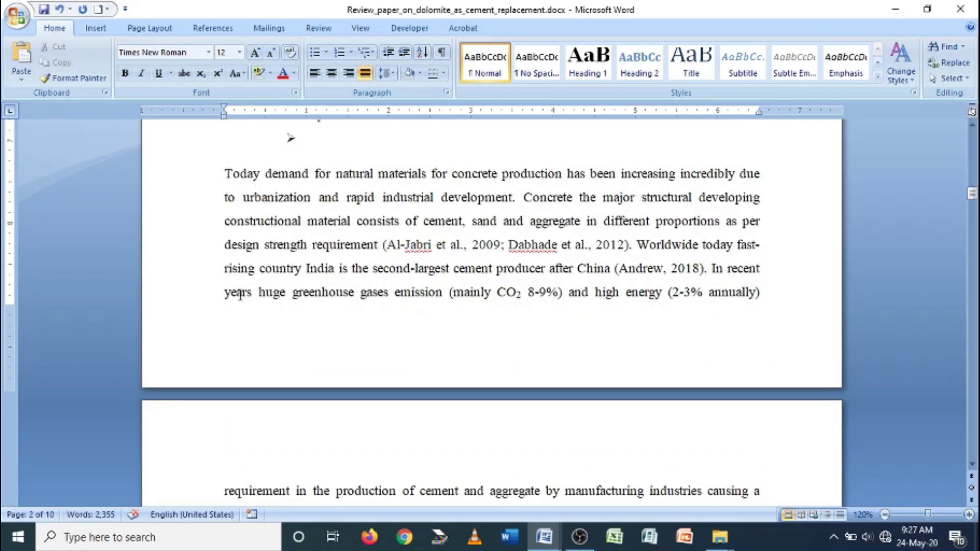
{"action": "scroll", "coordinate": [239, 295], "scroll_direction": "down", "scroll_amount": 9}
{"action": "left_click_drag", "start_coordinate": [219, 361], "coordinate": [737, 358]}
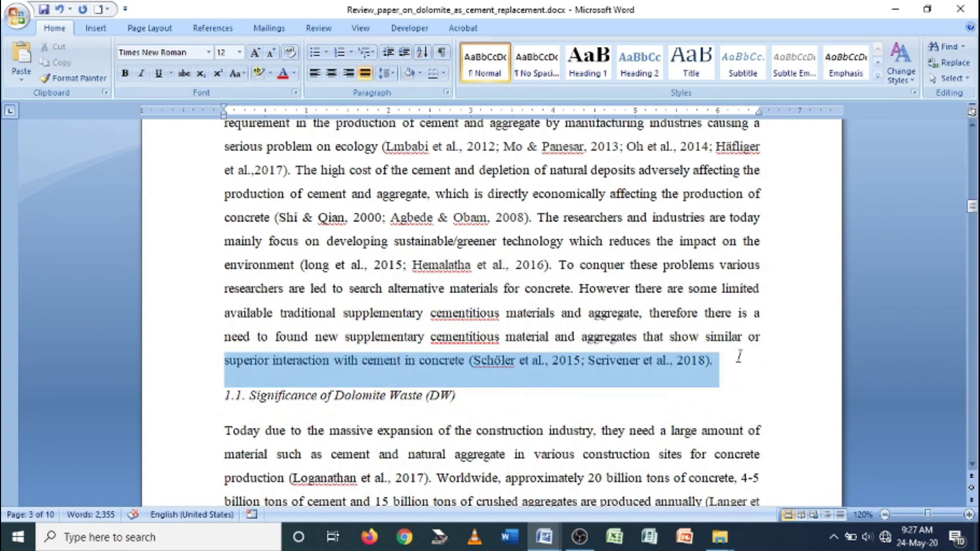
{"action": "left_click", "coordinate": [445, 76]}
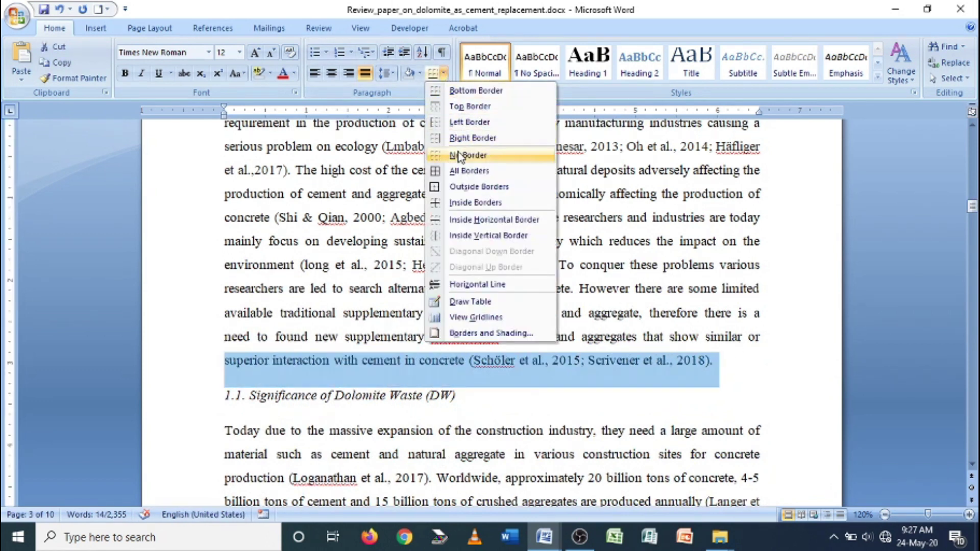
{"action": "left_click", "coordinate": [483, 95]}
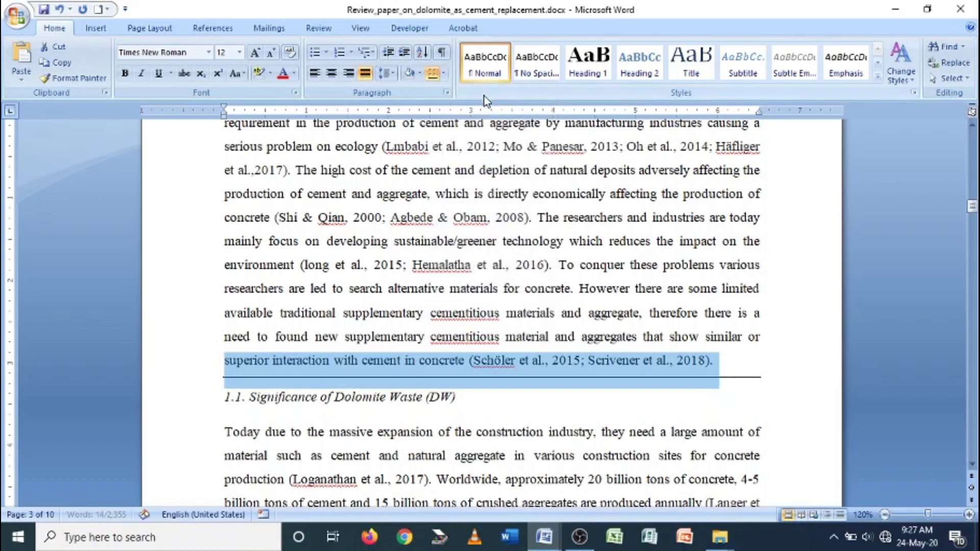
{"action": "left_click", "coordinate": [445, 360]}
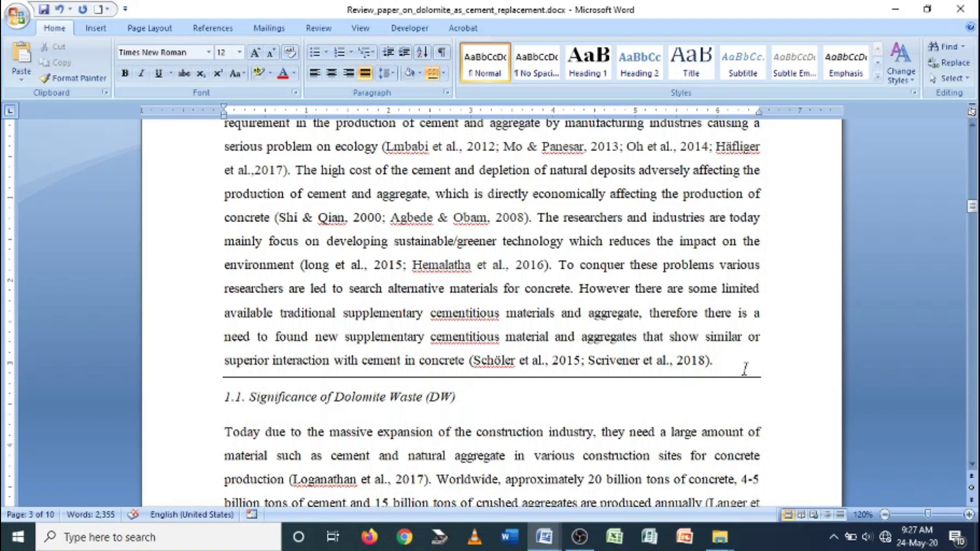
Step: Try to apply a top border to only the first line of the paragraph under heading 1.1
{"action": "scroll", "coordinate": [744, 369], "scroll_direction": "down", "scroll_amount": 1}
{"action": "left_click_drag", "start_coordinate": [224, 391], "coordinate": [763, 391]}
{"action": "left_click", "coordinate": [443, 73]}
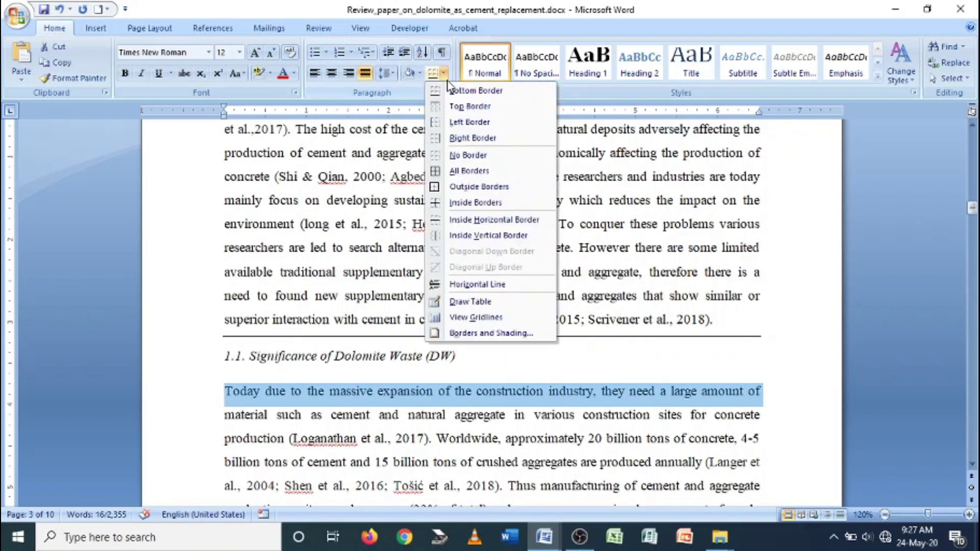
{"action": "left_click", "coordinate": [462, 106]}
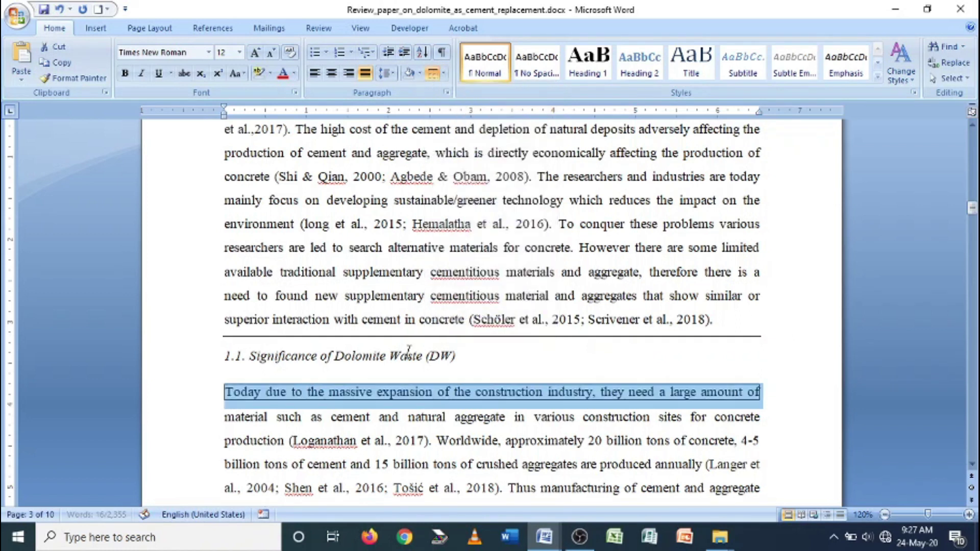
{"action": "left_click", "coordinate": [442, 73]}
{"action": "left_click", "coordinate": [193, 400]}
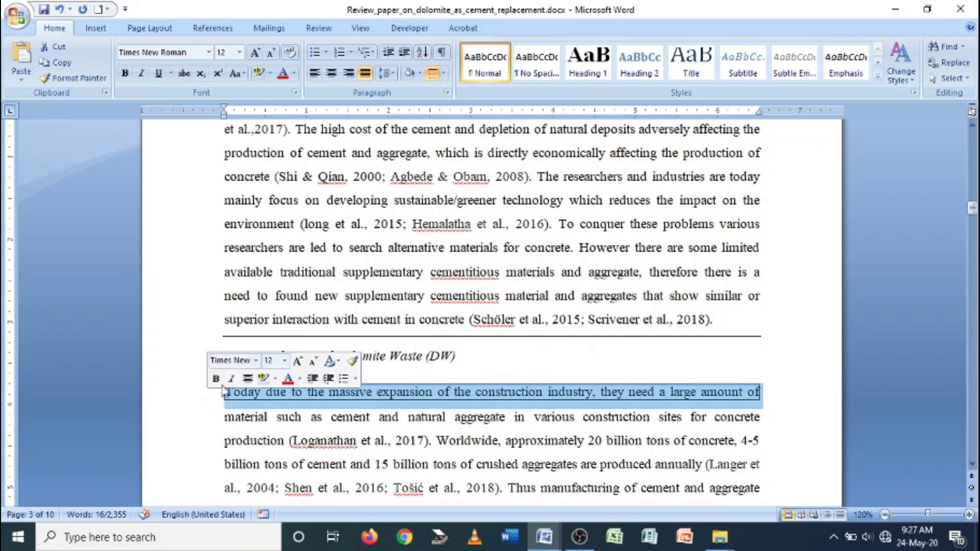
Step: Select the whole first paragraph under heading 1.1 and apply a top border to it
{"action": "left_click", "coordinate": [221, 392]}
{"action": "left_click_drag", "start_coordinate": [221, 392], "coordinate": [729, 297]}
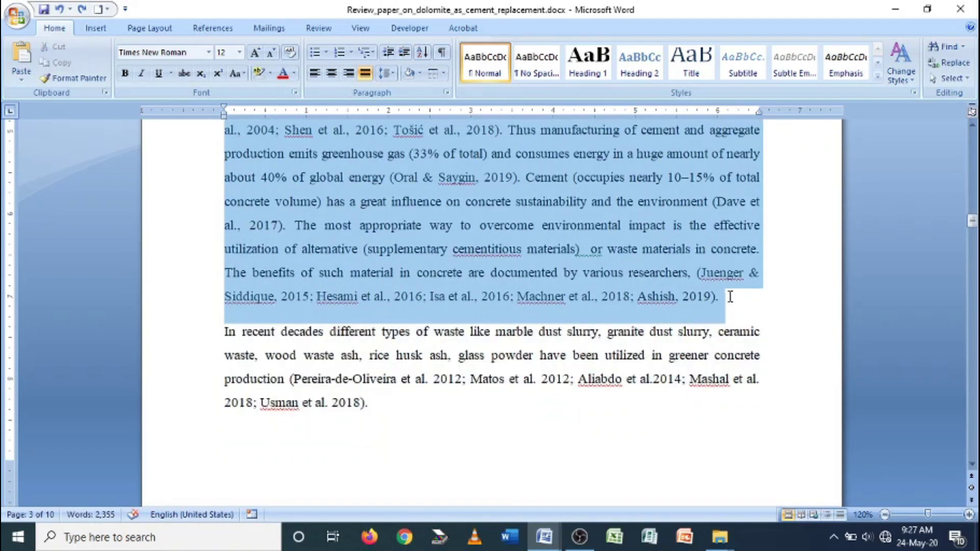
{"action": "left_click", "coordinate": [437, 77]}
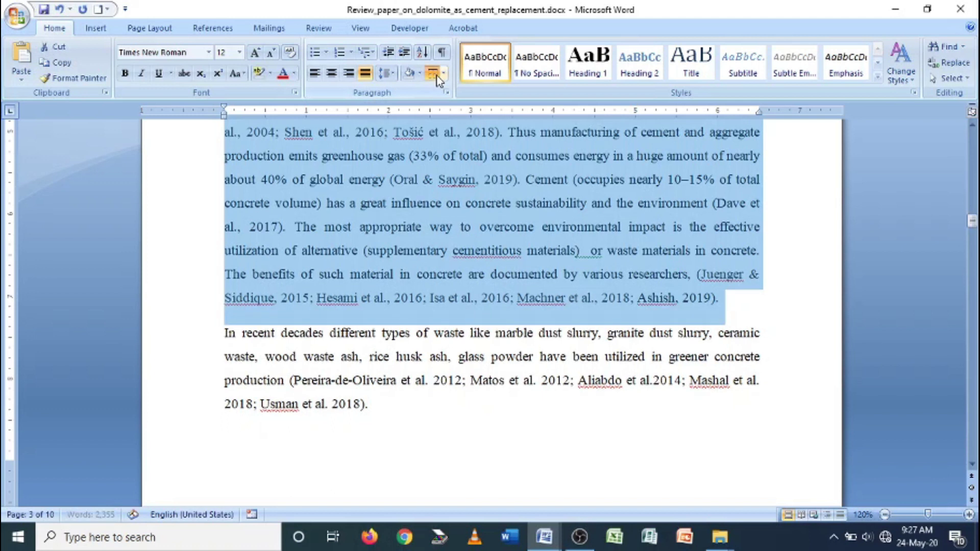
{"action": "scroll", "coordinate": [389, 323], "scroll_direction": "up", "scroll_amount": 2}
{"action": "left_click", "coordinate": [289, 185]}
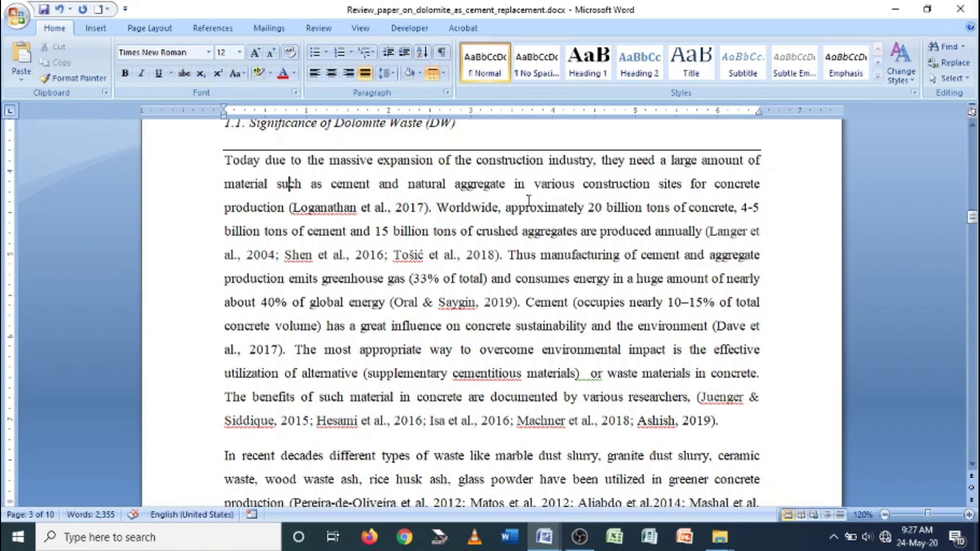
Step: Preview the available quick styles, such as Heading 1, on the first paragraph of section 1.1 and on its heading
{"action": "scroll", "coordinate": [322, 317], "scroll_direction": "up", "scroll_amount": 3}
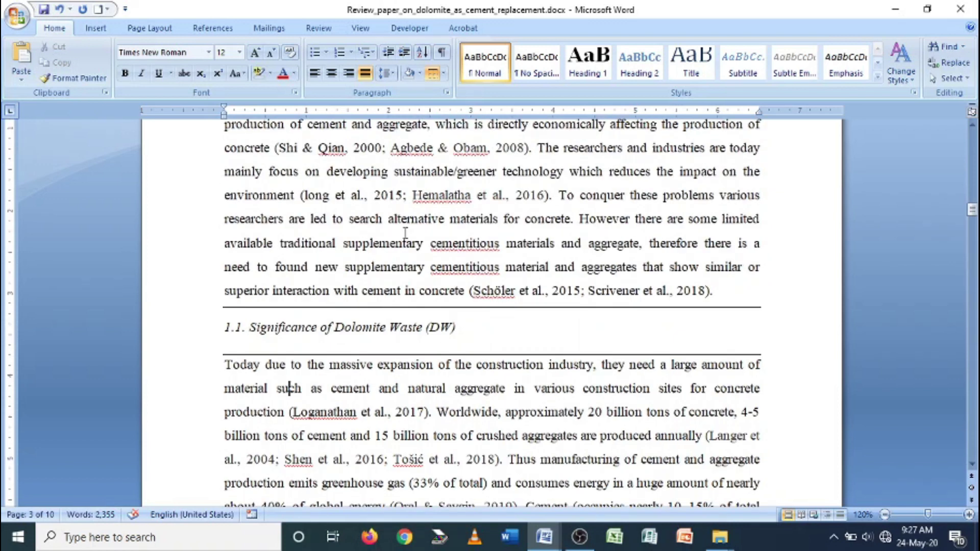
{"action": "scroll", "coordinate": [404, 232], "scroll_direction": "up", "scroll_amount": 3}
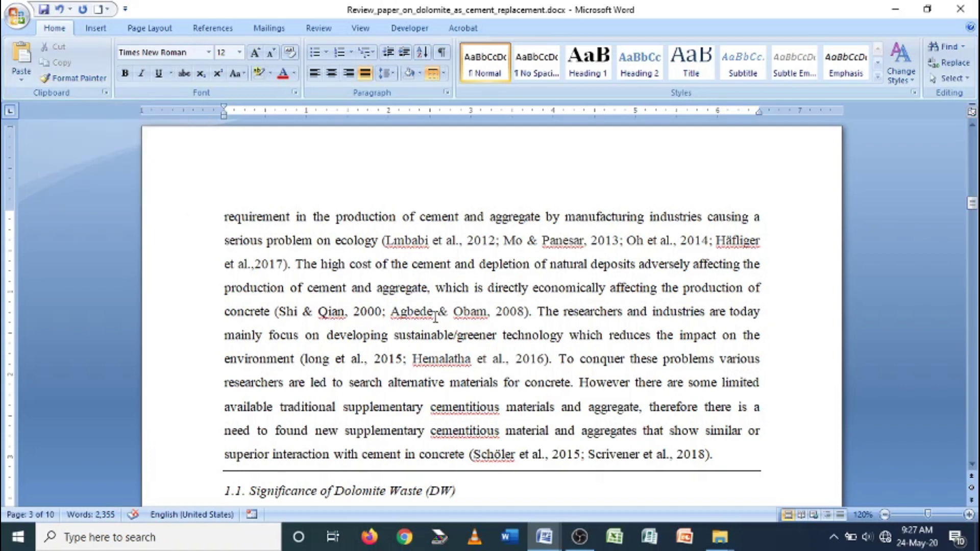
{"action": "scroll", "coordinate": [435, 317], "scroll_direction": "down", "scroll_amount": 2}
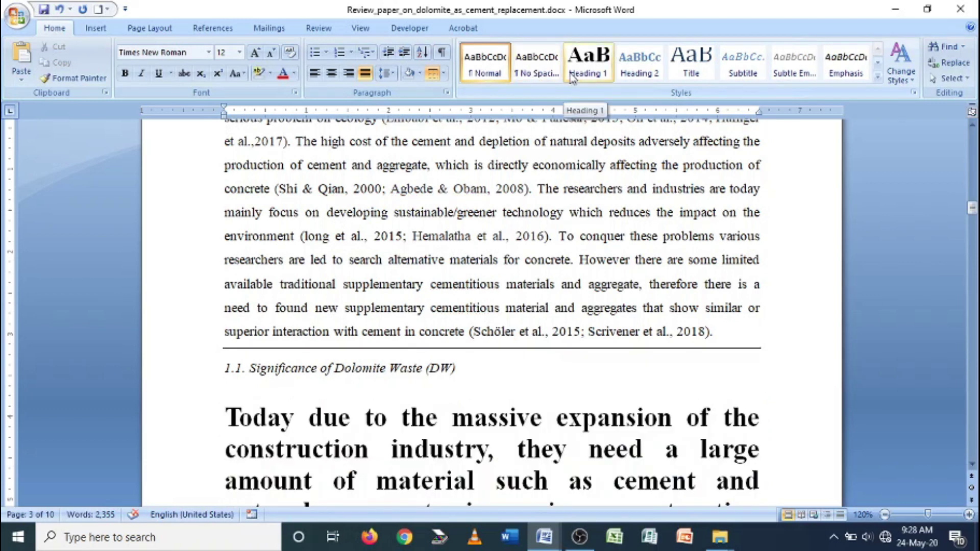
{"action": "left_click", "coordinate": [307, 368]}
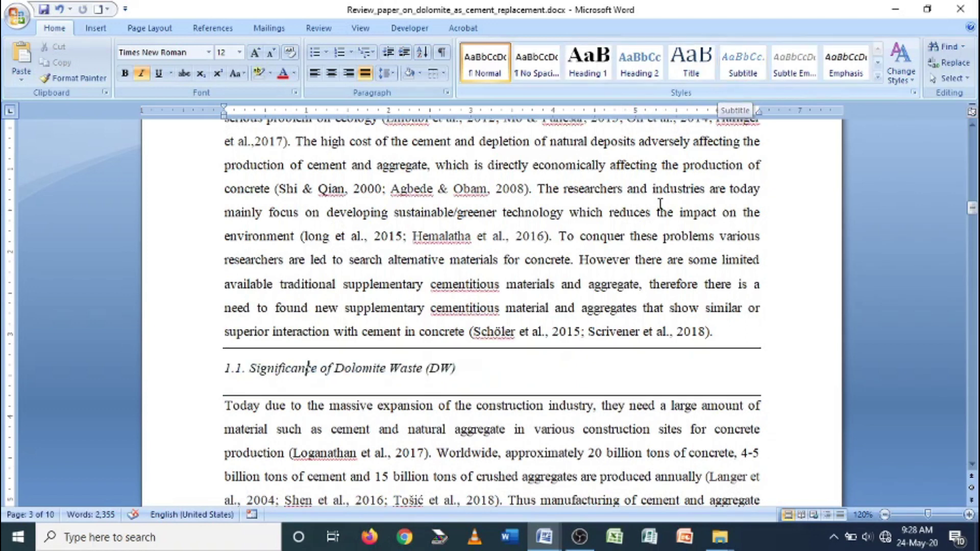
{"action": "left_click", "coordinate": [414, 429]}
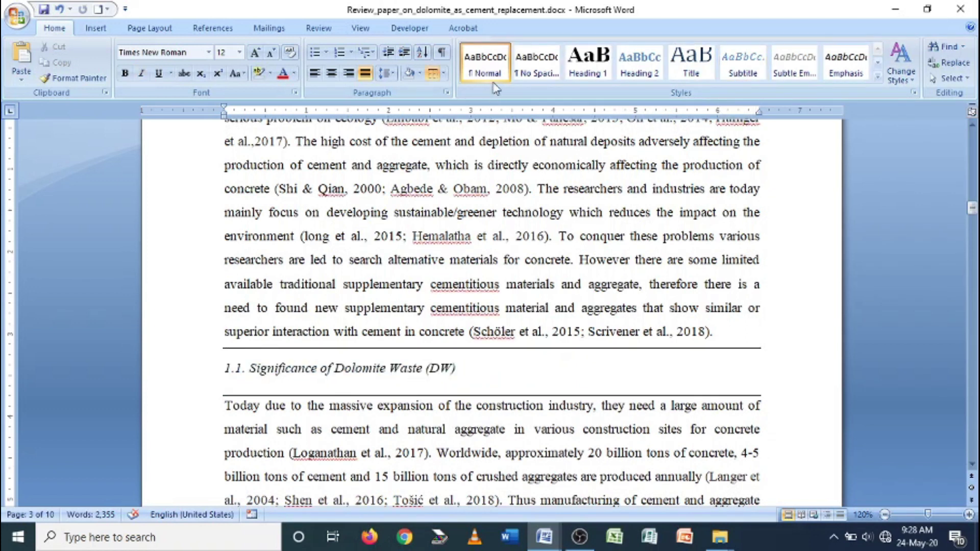
Step: Create a new style named Special-1 from the formatting of the ABSTRACT heading
{"action": "scroll", "coordinate": [431, 374], "scroll_direction": "down", "scroll_amount": 3}
{"action": "scroll", "coordinate": [431, 373], "scroll_direction": "up", "scroll_amount": 15}
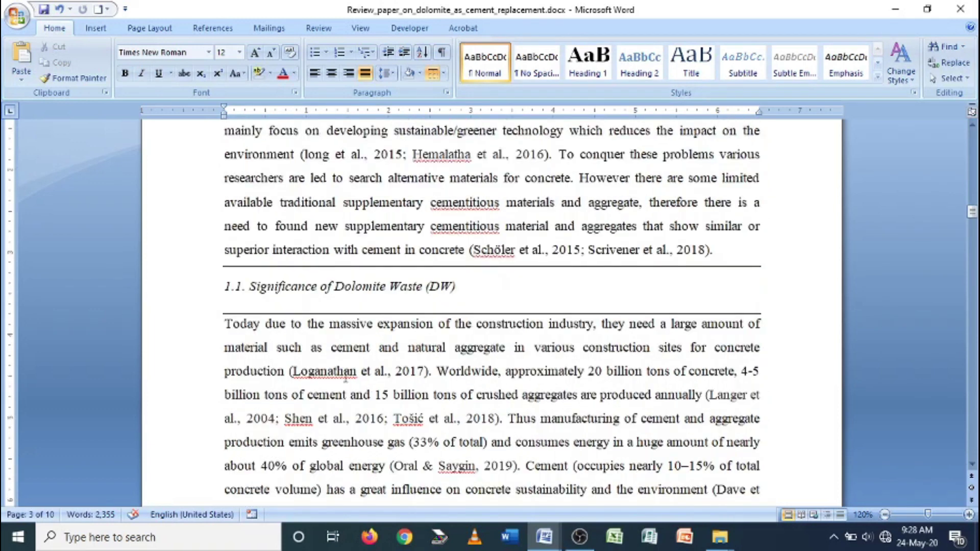
{"action": "scroll", "coordinate": [247, 267], "scroll_direction": "up", "scroll_amount": 20}
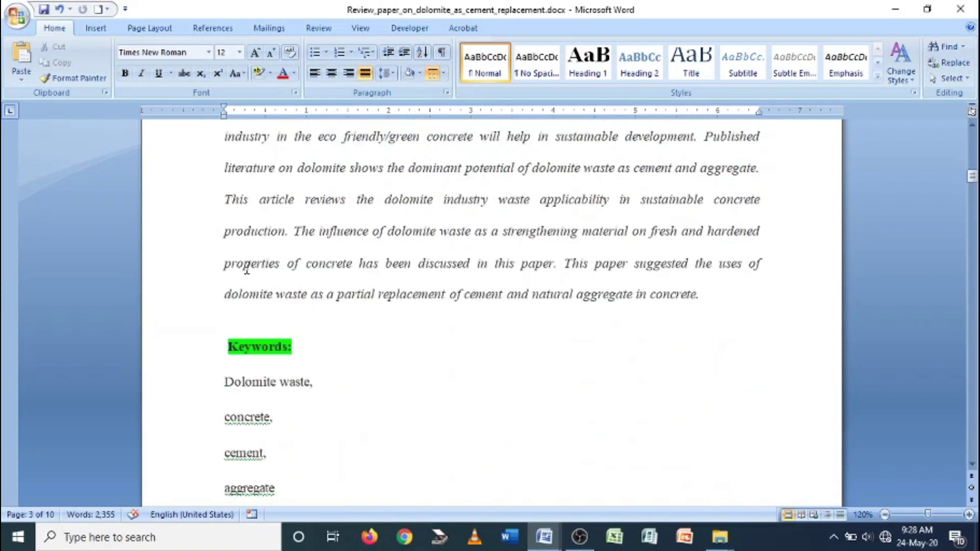
{"action": "scroll", "coordinate": [246, 266], "scroll_direction": "up", "scroll_amount": 3}
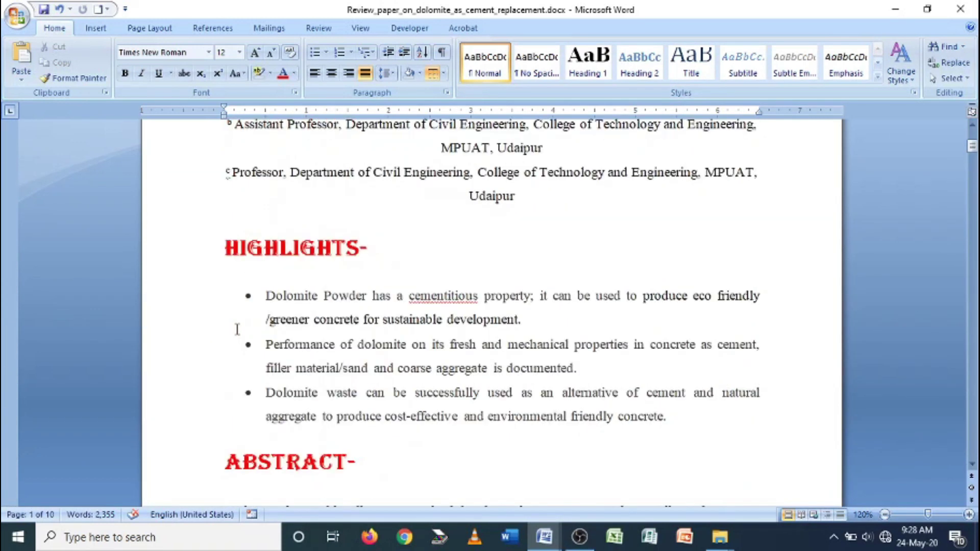
{"action": "scroll", "coordinate": [247, 291], "scroll_direction": "down", "scroll_amount": 3}
{"action": "left_click_drag", "start_coordinate": [220, 337], "coordinate": [357, 340]}
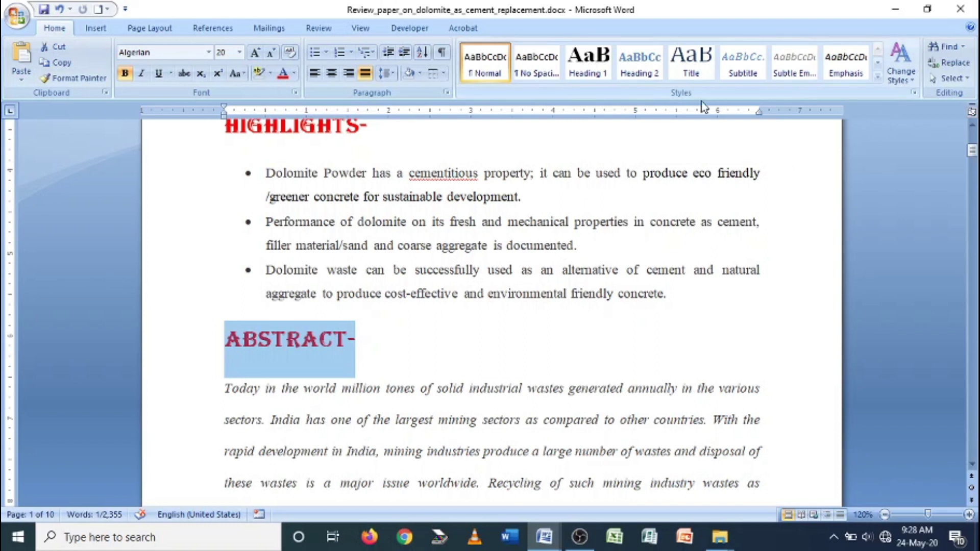
{"action": "left_click", "coordinate": [878, 79]}
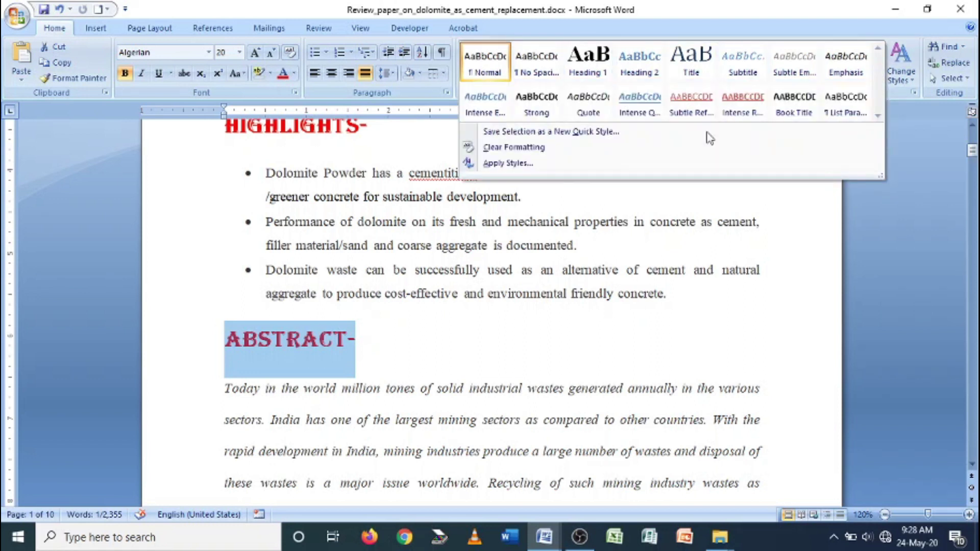
{"action": "left_click", "coordinate": [531, 164]}
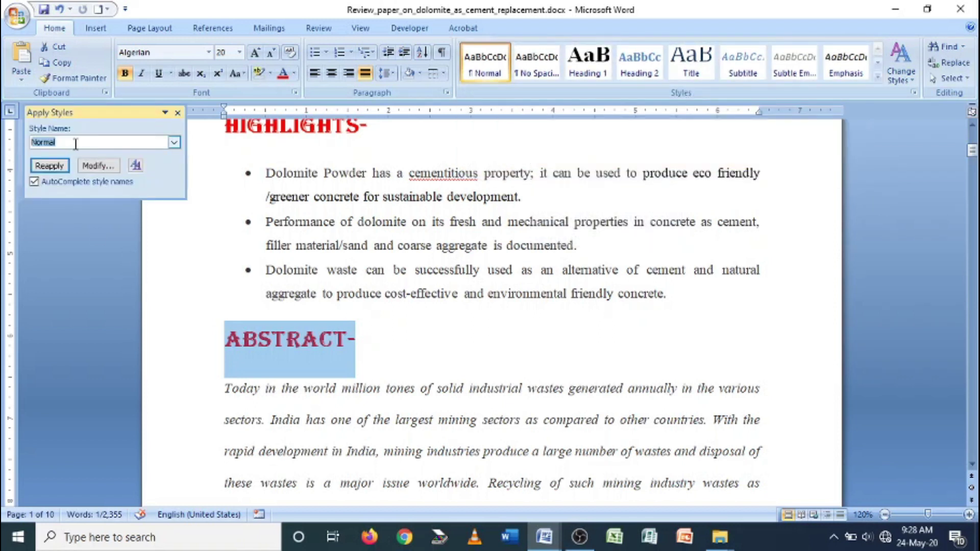
{"action": "type", "text": "Special-1"}
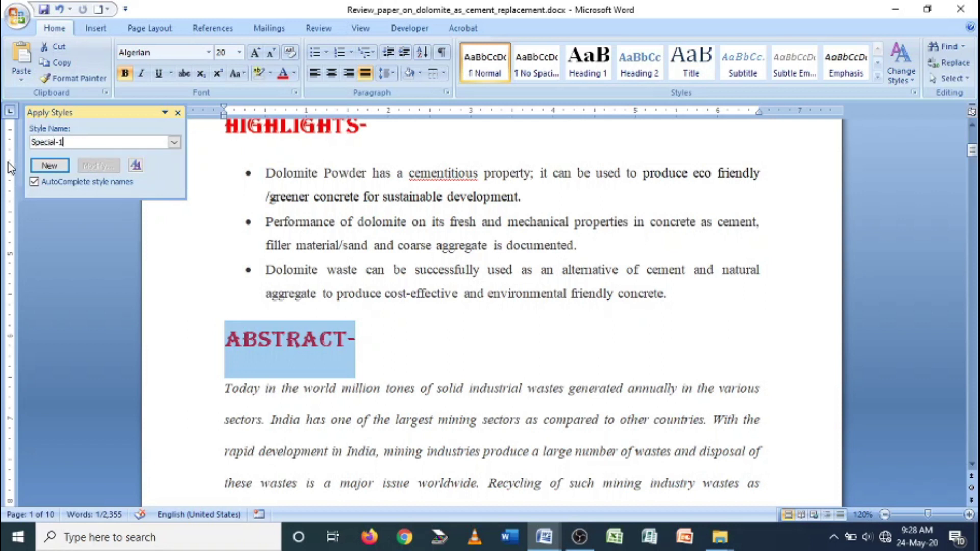
{"action": "left_click", "coordinate": [60, 173]}
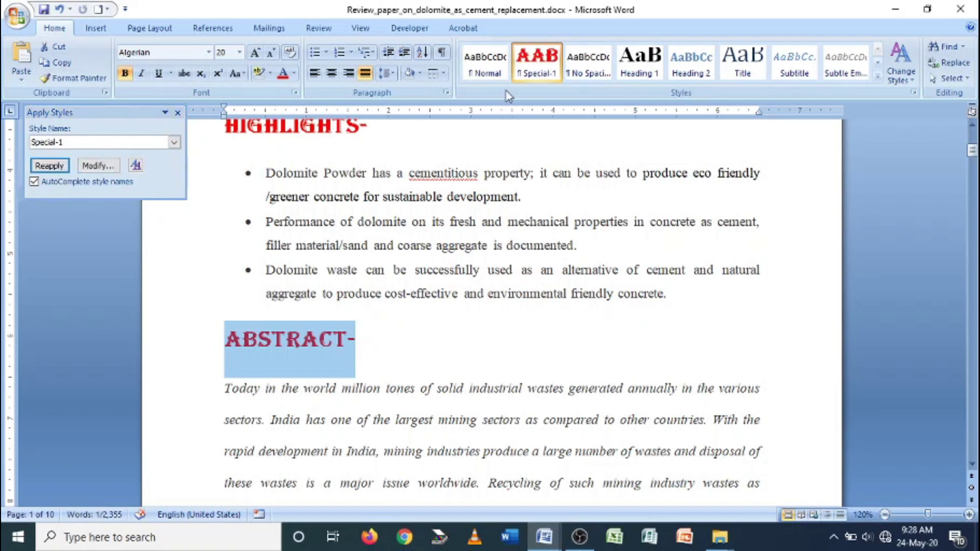
{"action": "left_click", "coordinate": [178, 113]}
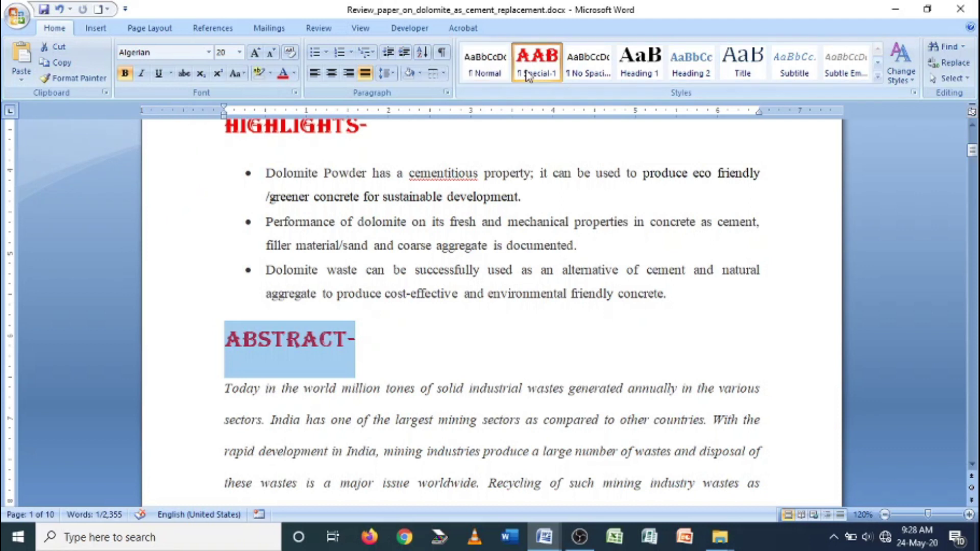
Step: Apply the Special-1 style to the Keywords heading and remove its green highlight
{"action": "scroll", "coordinate": [388, 321], "scroll_direction": "down", "scroll_amount": 15}
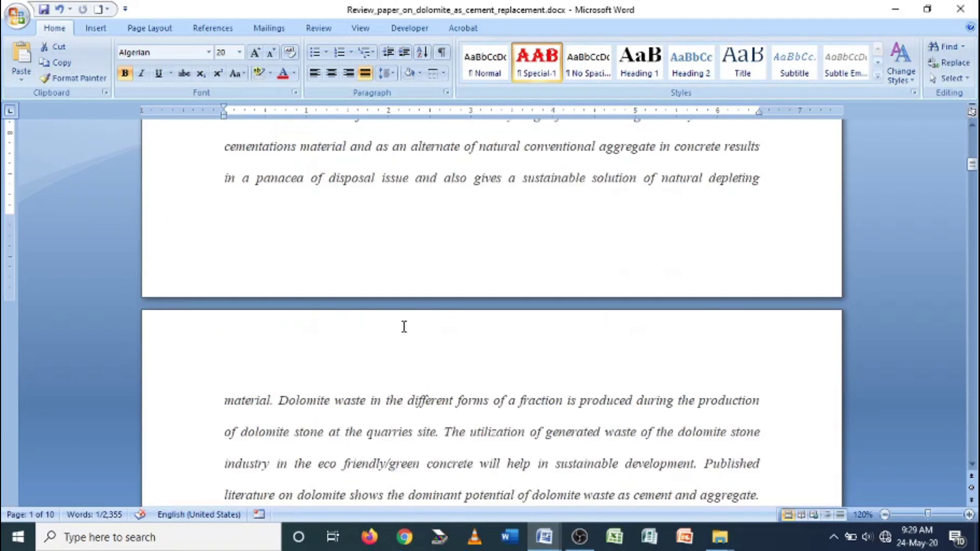
{"action": "scroll", "coordinate": [393, 326], "scroll_direction": "down", "scroll_amount": 5}
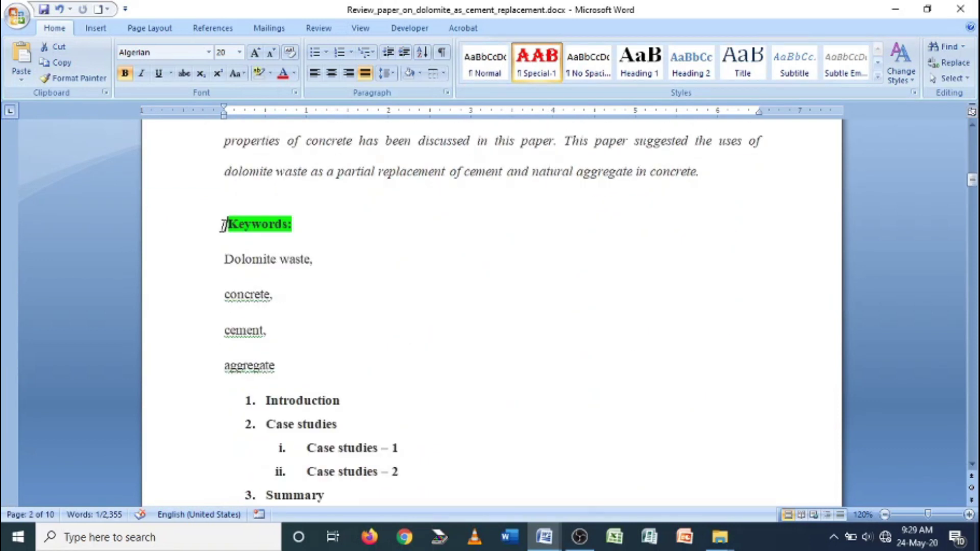
{"action": "left_click_drag", "start_coordinate": [223, 225], "coordinate": [350, 231]}
{"action": "left_click", "coordinate": [549, 75]}
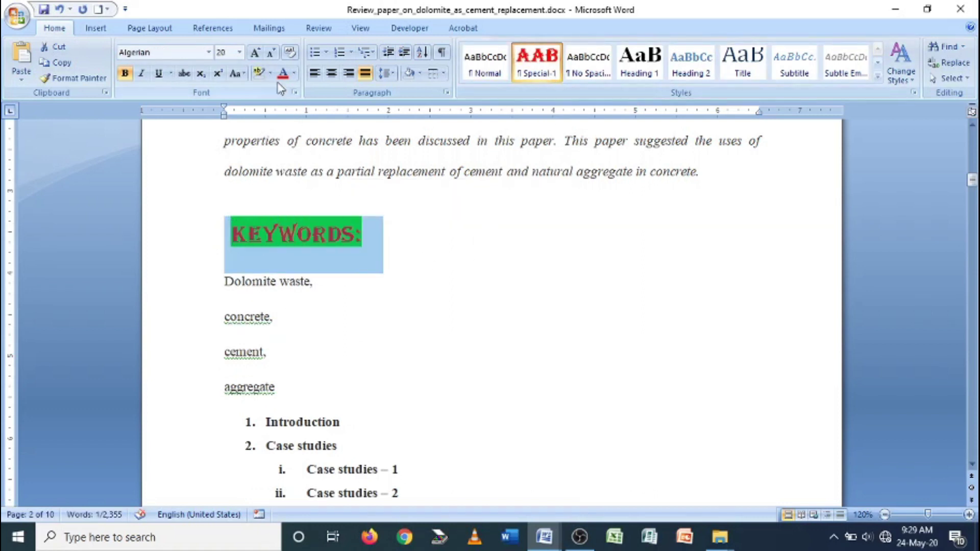
{"action": "left_click", "coordinate": [257, 75]}
{"action": "left_click", "coordinate": [326, 260]}
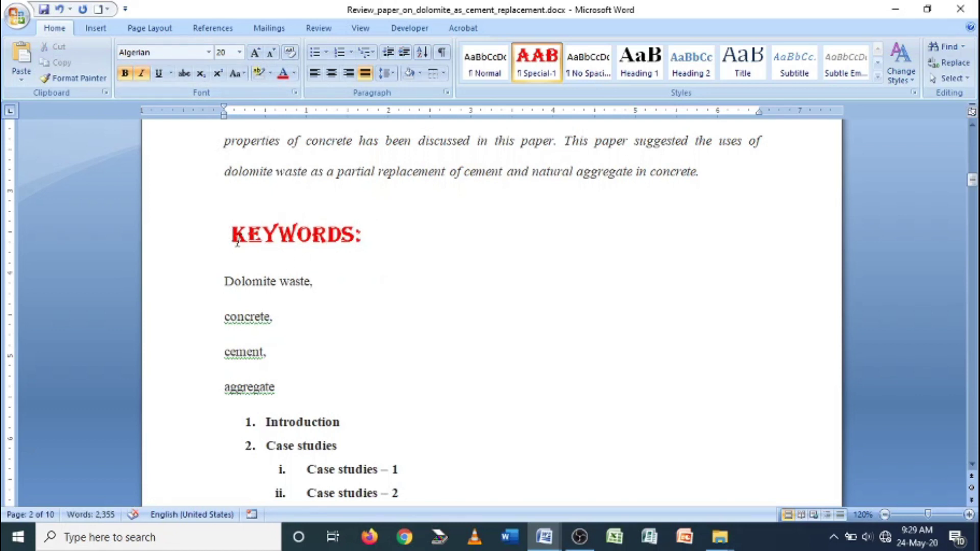
Step: Apply the Special-1 style to the "Dolomite waste," keyword line
{"action": "scroll", "coordinate": [339, 385], "scroll_direction": "down", "scroll_amount": 5}
{"action": "scroll", "coordinate": [287, 340], "scroll_direction": "up", "scroll_amount": 3}
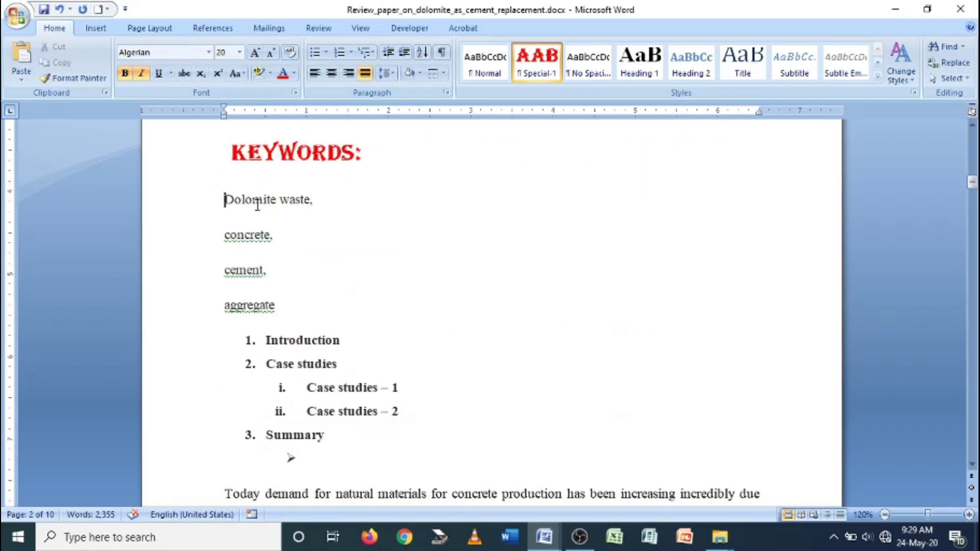
{"action": "left_click_drag", "start_coordinate": [225, 200], "coordinate": [352, 211]}
{"action": "left_click", "coordinate": [527, 71]}
{"action": "left_click", "coordinate": [425, 271]}
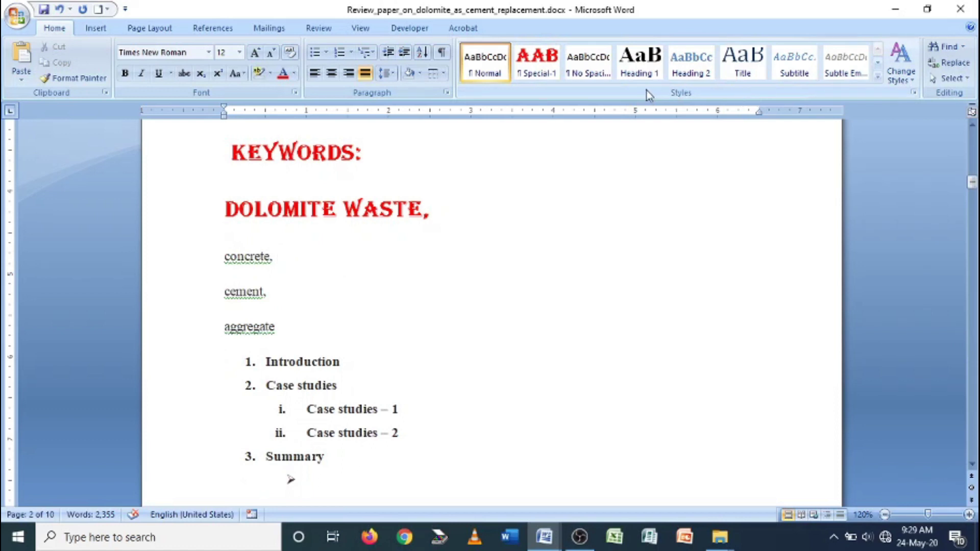
{"action": "left_click", "coordinate": [225, 256]}
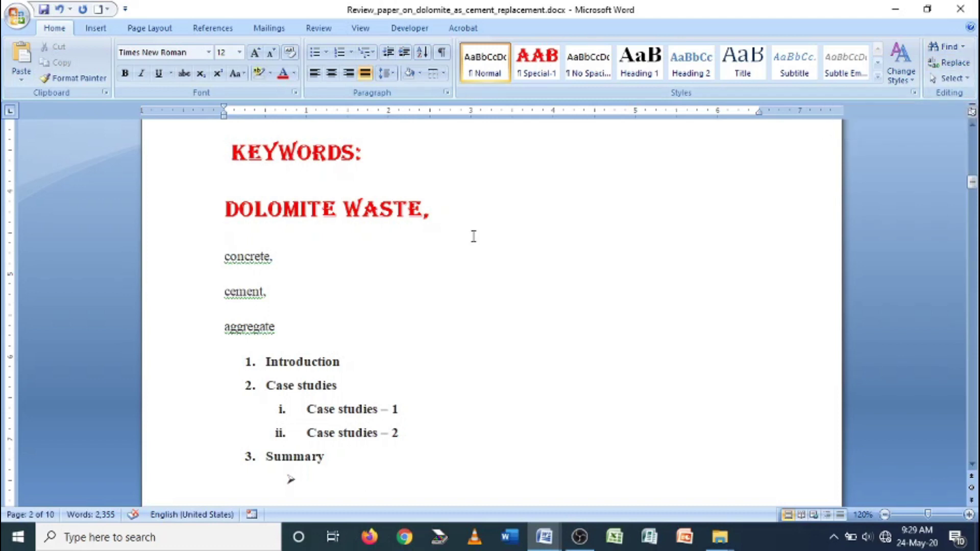
Step: Try to select only the journal-name column in the numbered reference list at the end of the document
{"action": "scroll", "coordinate": [317, 345], "scroll_direction": "down", "scroll_amount": 4}
{"action": "scroll", "coordinate": [316, 344], "scroll_direction": "down", "scroll_amount": 9}
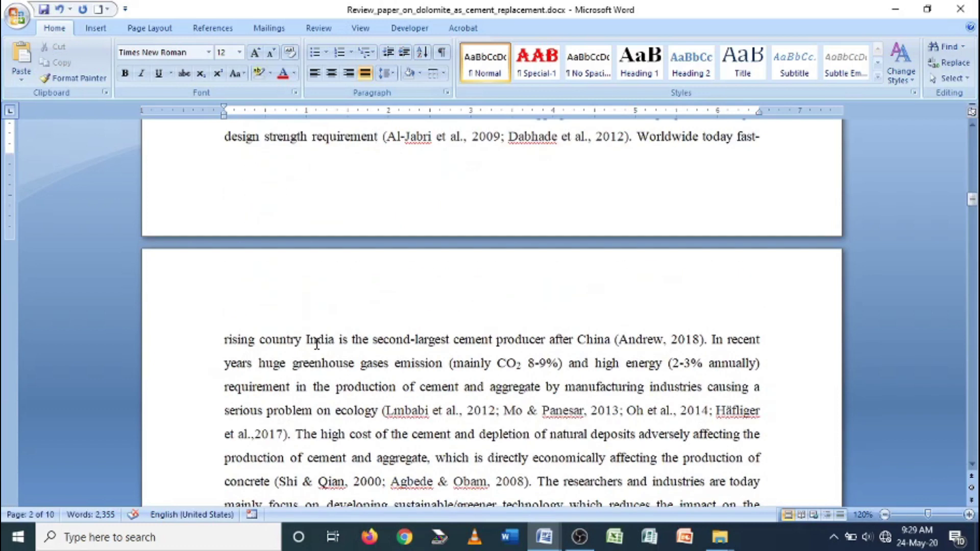
{"action": "scroll", "coordinate": [316, 344], "scroll_direction": "down", "scroll_amount": 4}
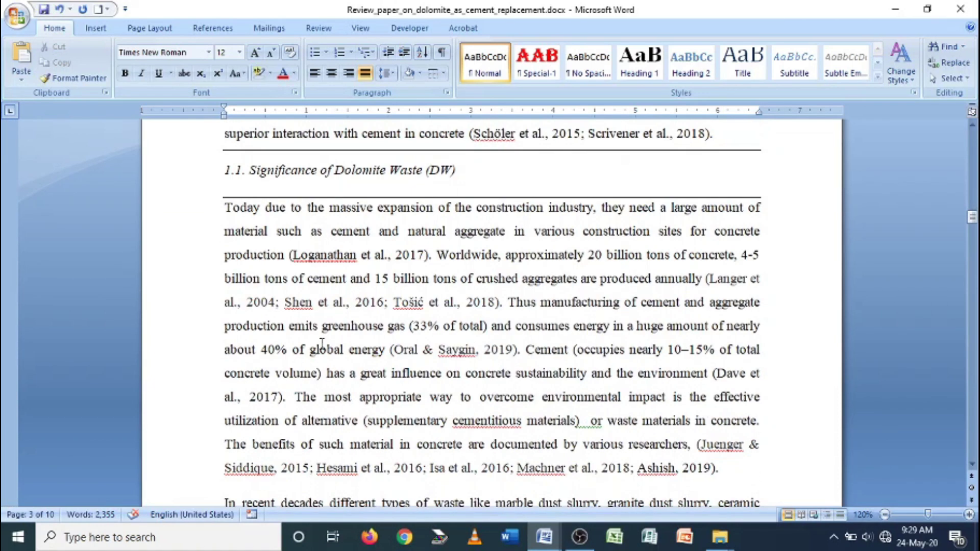
{"action": "scroll", "coordinate": [372, 231], "scroll_direction": "down", "scroll_amount": 1}
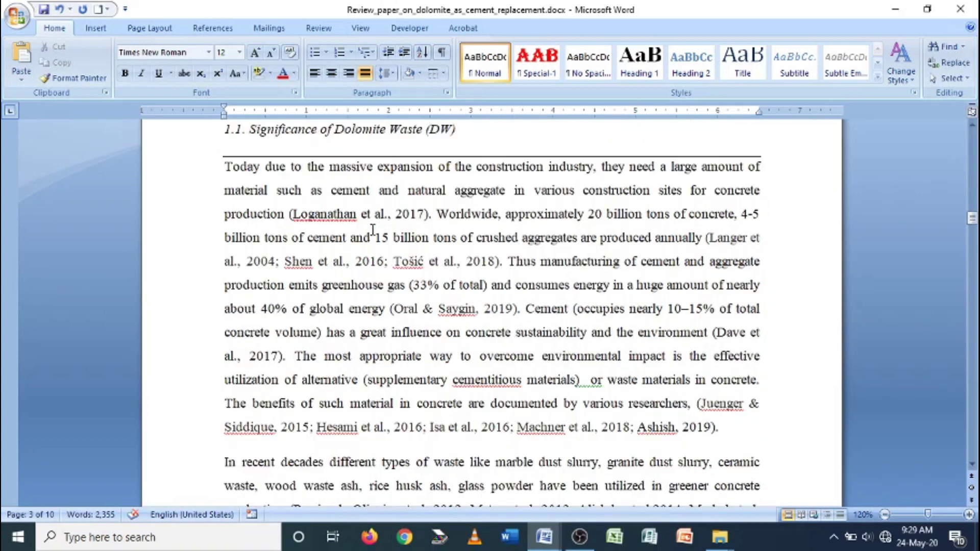
{"action": "left_click_drag", "start_coordinate": [972, 218], "coordinate": [974, 451]}
{"action": "scroll", "coordinate": [452, 288], "scroll_direction": "up", "scroll_amount": 6}
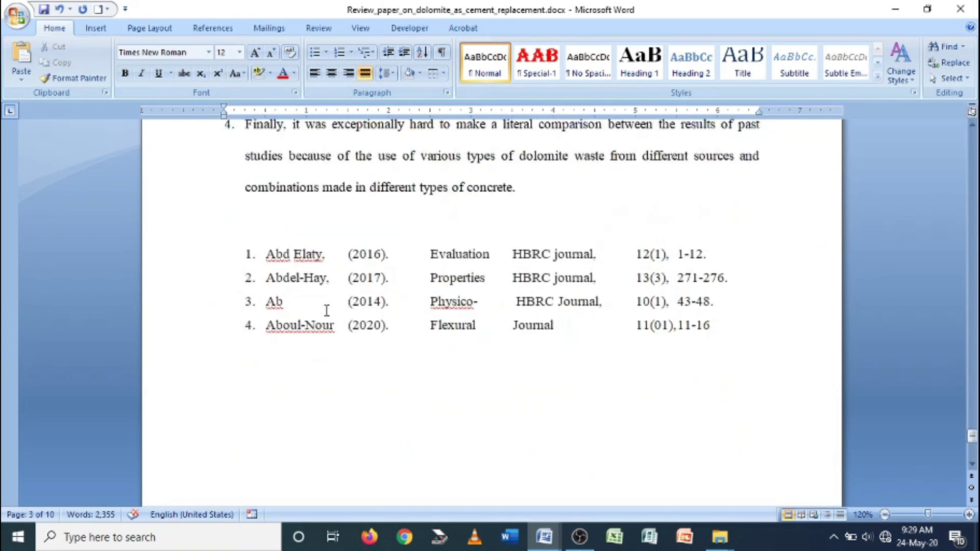
{"action": "scroll", "coordinate": [321, 291], "scroll_direction": "down", "scroll_amount": 1}
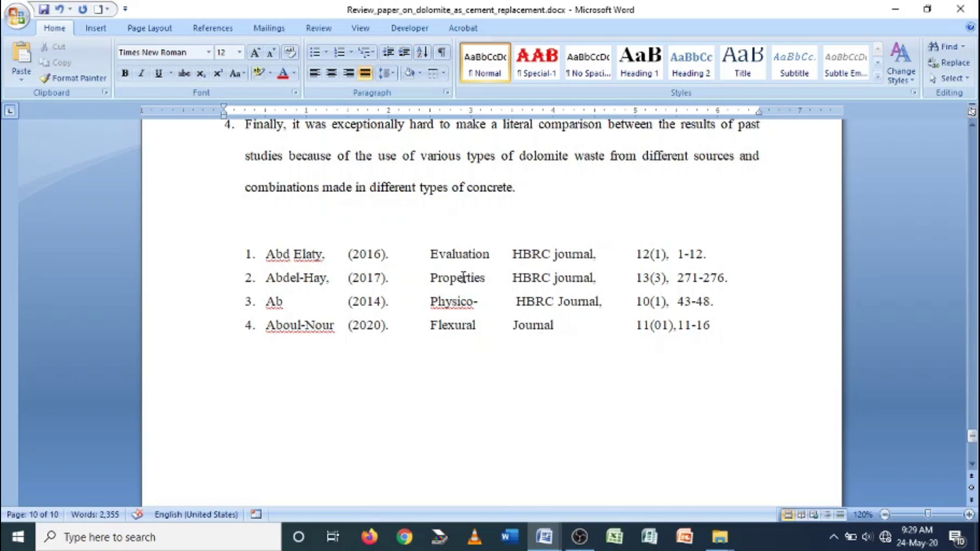
{"action": "left_click_drag", "start_coordinate": [513, 255], "coordinate": [553, 287]}
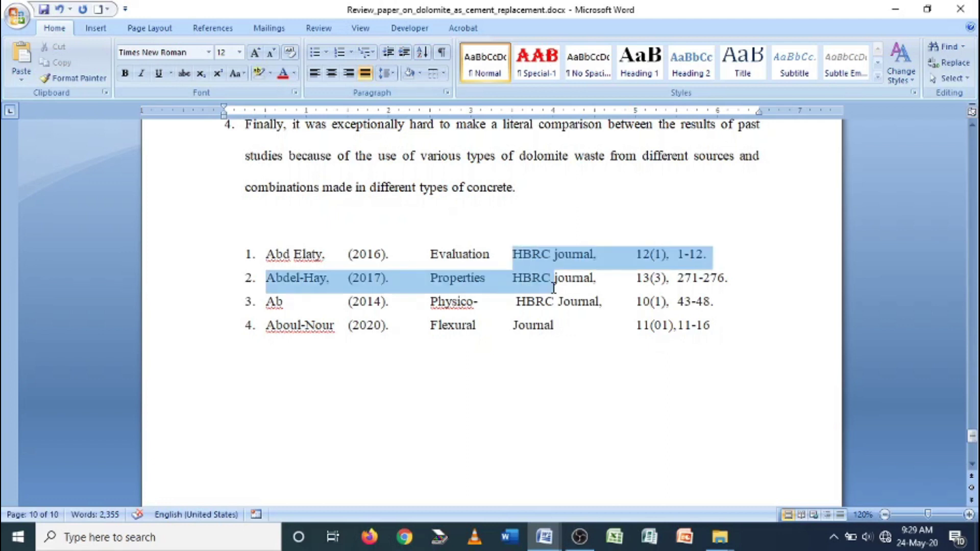
{"action": "left_click_drag", "start_coordinate": [512, 254], "coordinate": [599, 332]}
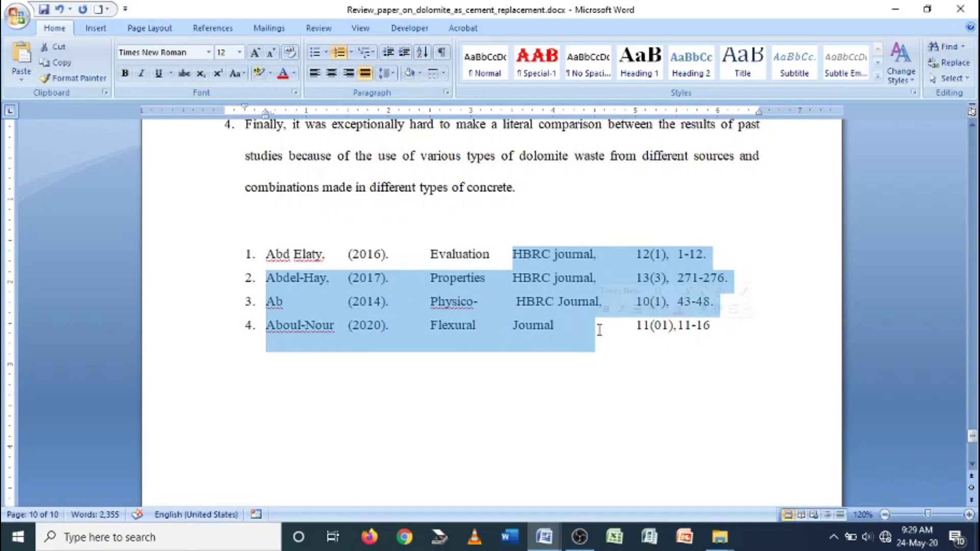
{"action": "left_click", "coordinate": [529, 391]}
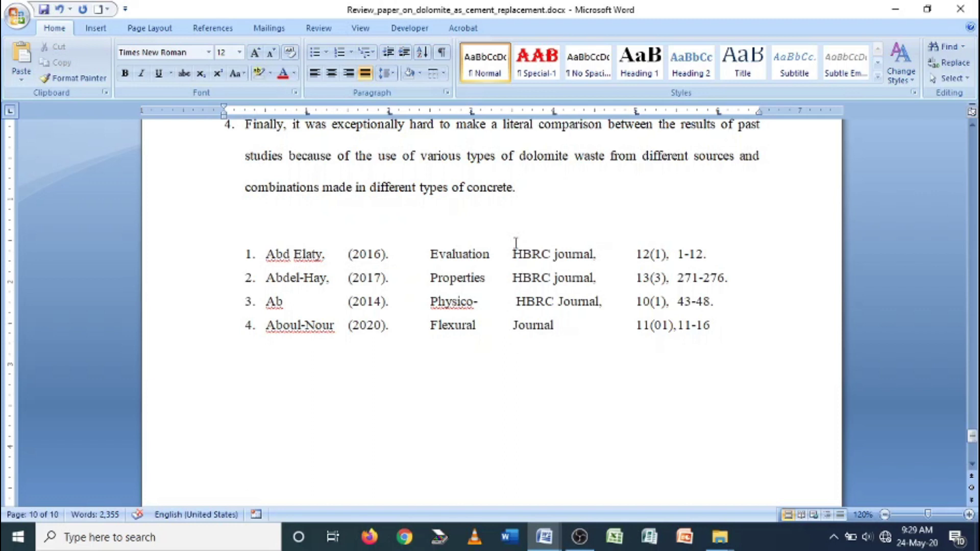
{"action": "left_click_drag", "start_coordinate": [514, 241], "coordinate": [607, 333]}
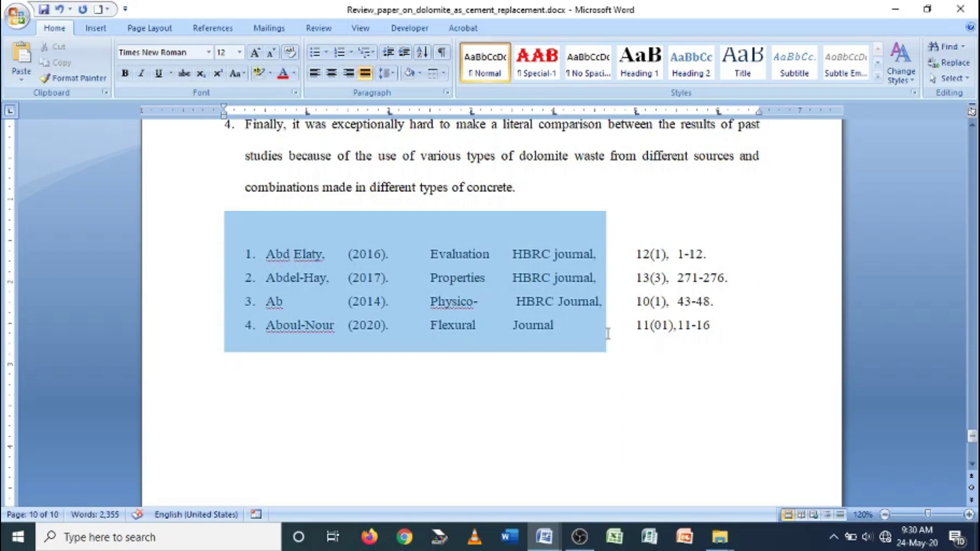
{"action": "left_click", "coordinate": [571, 389]}
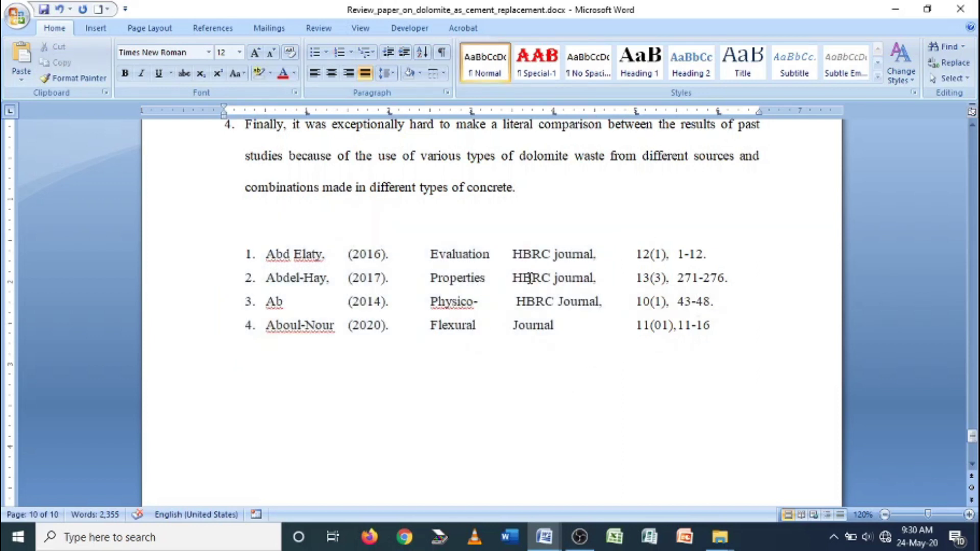
Step: Select the journal names of the four references as a vertical block and copy them
{"action": "left_click", "coordinate": [512, 254]}
{"action": "left_click_drag", "start_coordinate": [513, 254], "coordinate": [606, 335]}
{"action": "right_click", "coordinate": [561, 294]}
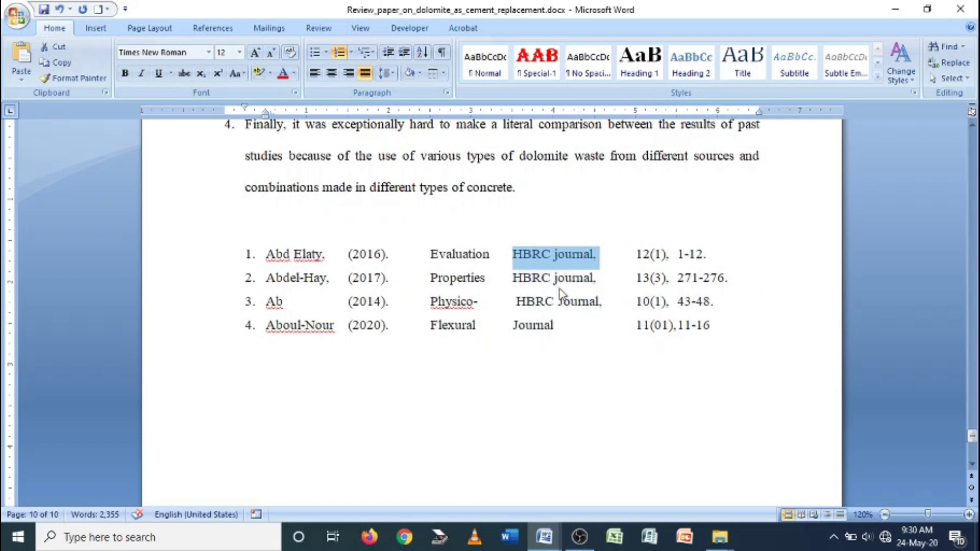
{"action": "left_click", "coordinate": [514, 268]}
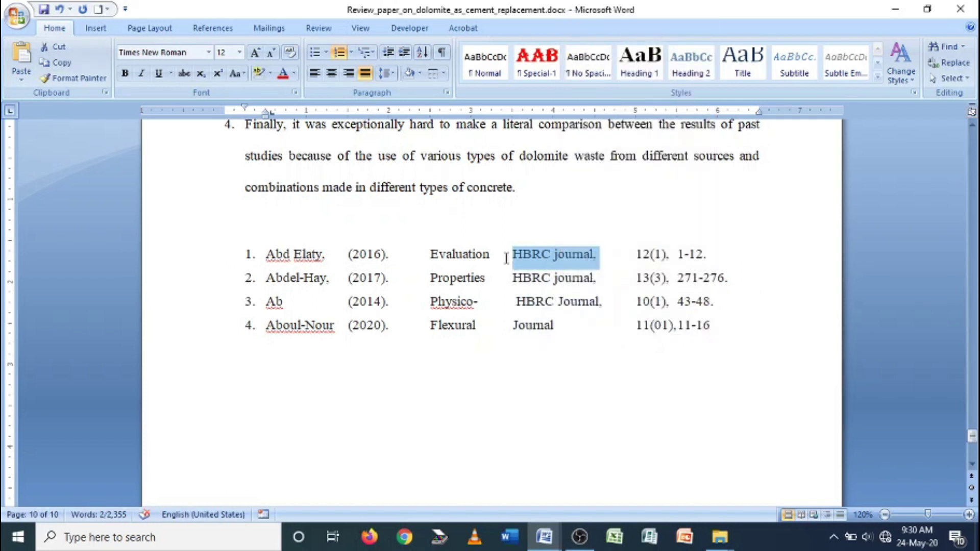
{"action": "left_click", "coordinate": [507, 256]}
{"action": "left_click_drag", "start_coordinate": [508, 255], "coordinate": [605, 331]}
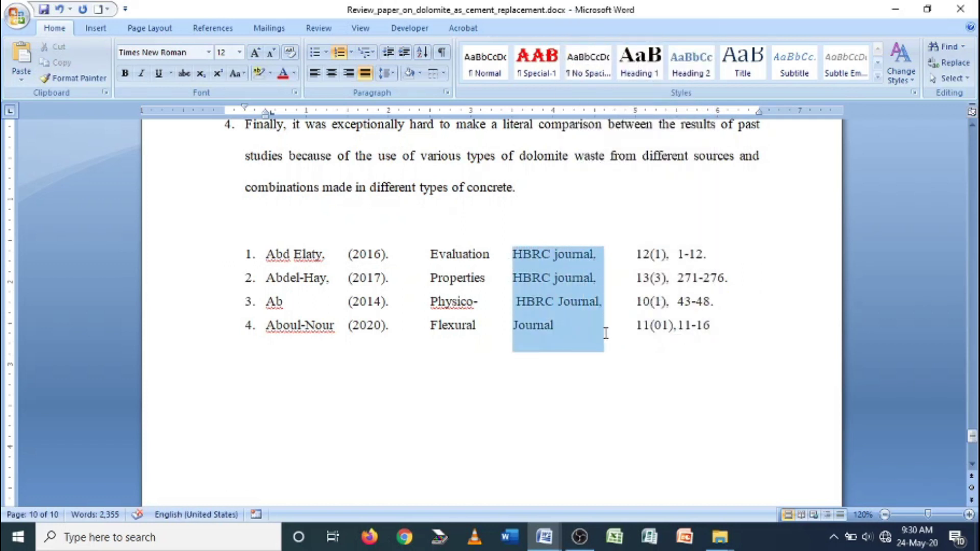
{"action": "left_click", "coordinate": [745, 348]}
Step: Start a new line directly after the Conclusions heading
{"action": "scroll", "coordinate": [474, 332], "scroll_direction": "up", "scroll_amount": 10}
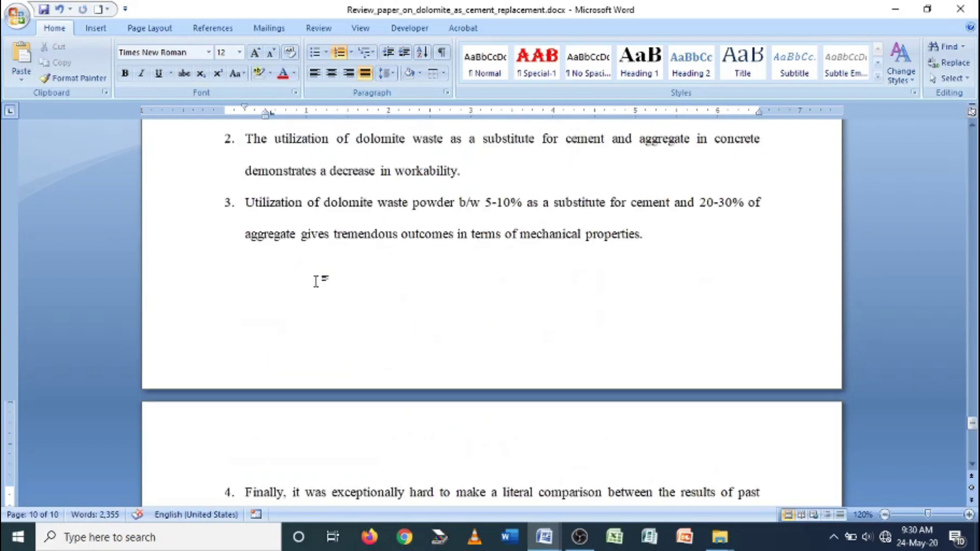
{"action": "scroll", "coordinate": [316, 281], "scroll_direction": "up", "scroll_amount": 10}
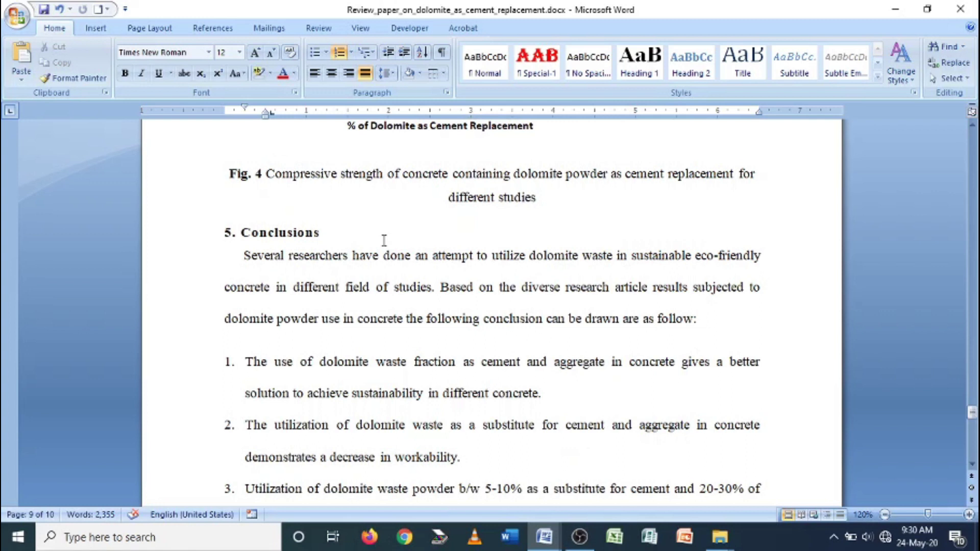
{"action": "left_click", "coordinate": [383, 240]}
{"action": "key", "text": "Return"}
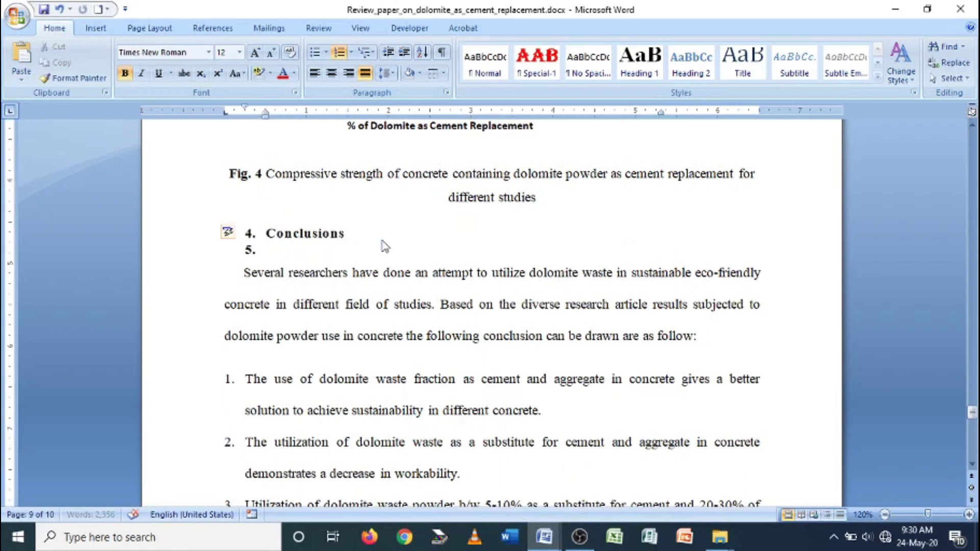
Step: Try to paste the copied journal names onto the numbered line below Conclusions and remove that line's number
{"action": "key", "text": "ctrl+v"}
{"action": "key", "text": "Home"}
{"action": "key", "text": "BackSpace"}
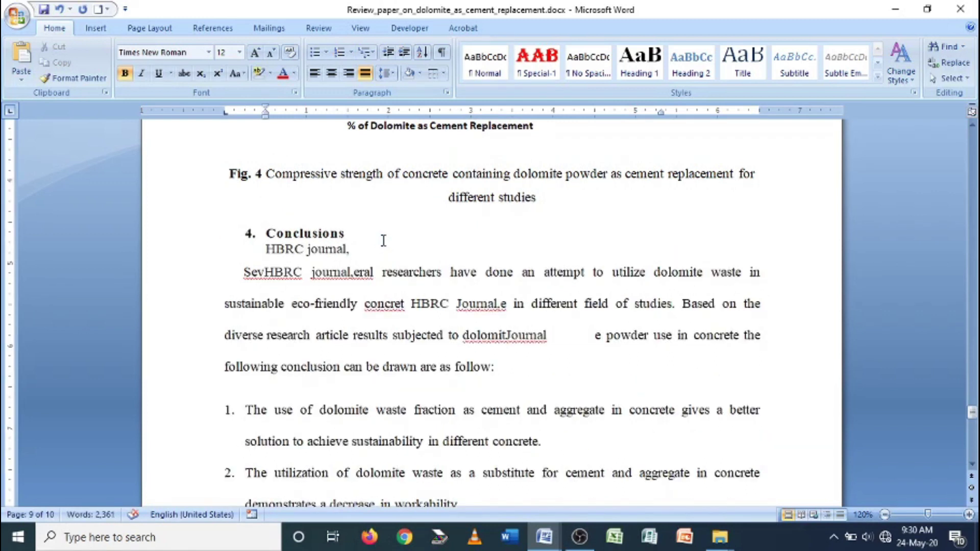
{"action": "key", "text": "ctrl+z"}
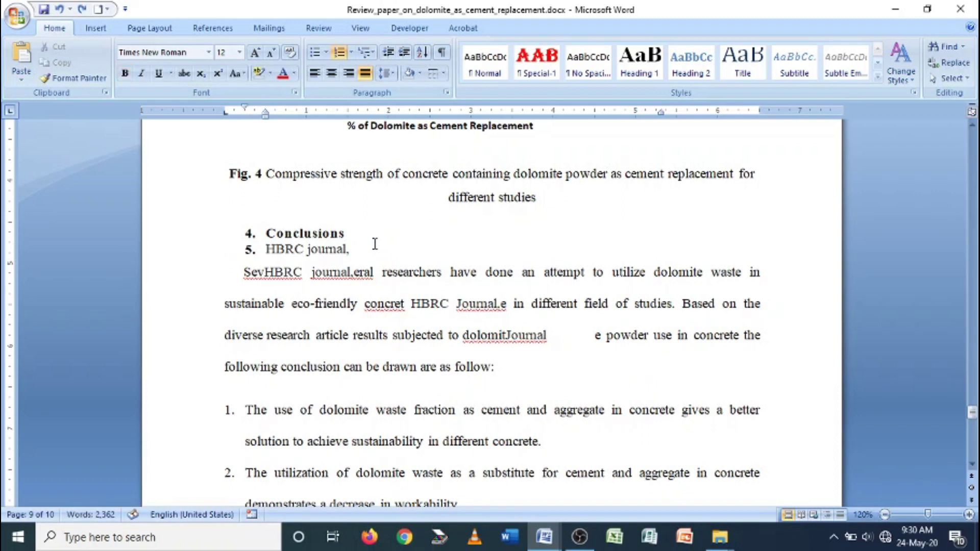
{"action": "key", "text": "ctrl+z"}
Step: Clear the numbering from the line below Conclusions, add another line and paste the copied journal names there
{"action": "key", "text": "BackSpace"}
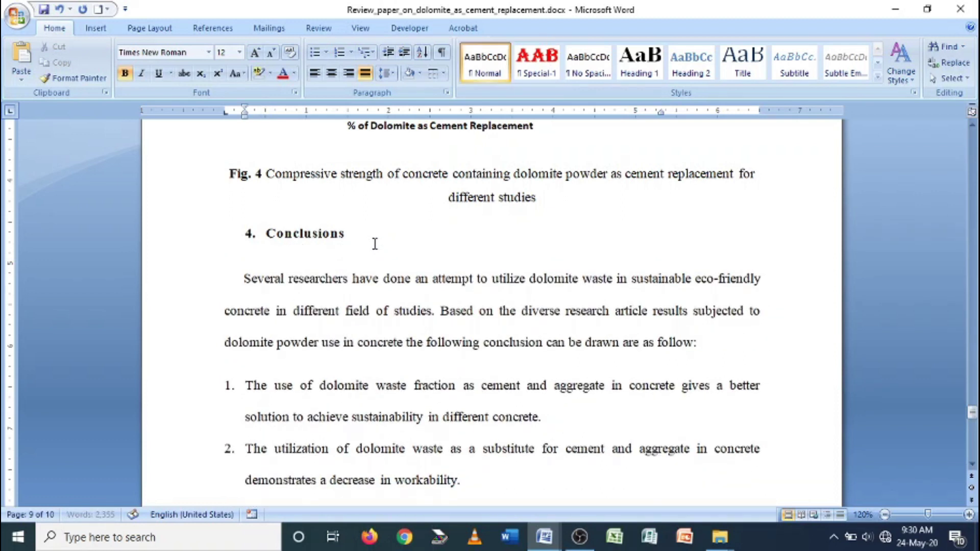
{"action": "key", "text": "Return"}
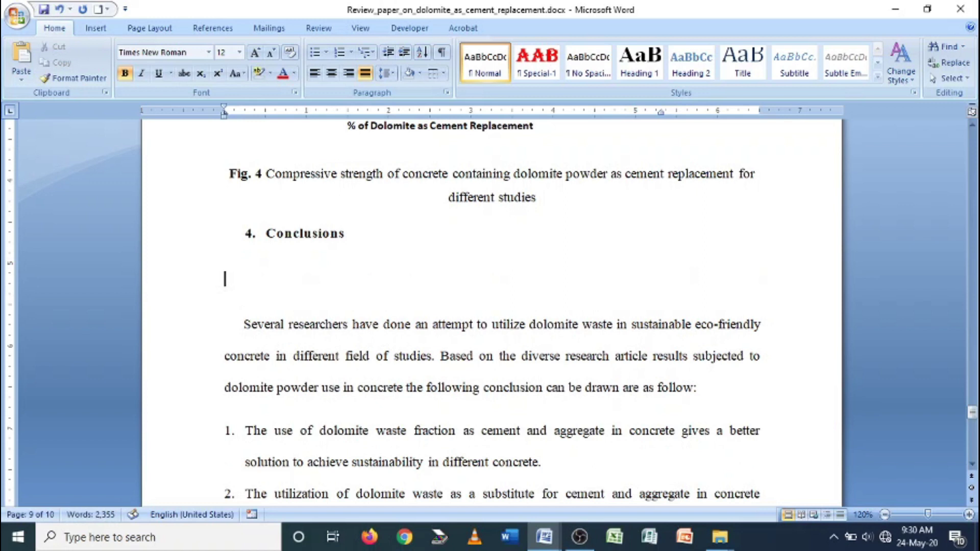
{"action": "type", "text": "HBRC journal, HBRC journal, HBRC Journal."}
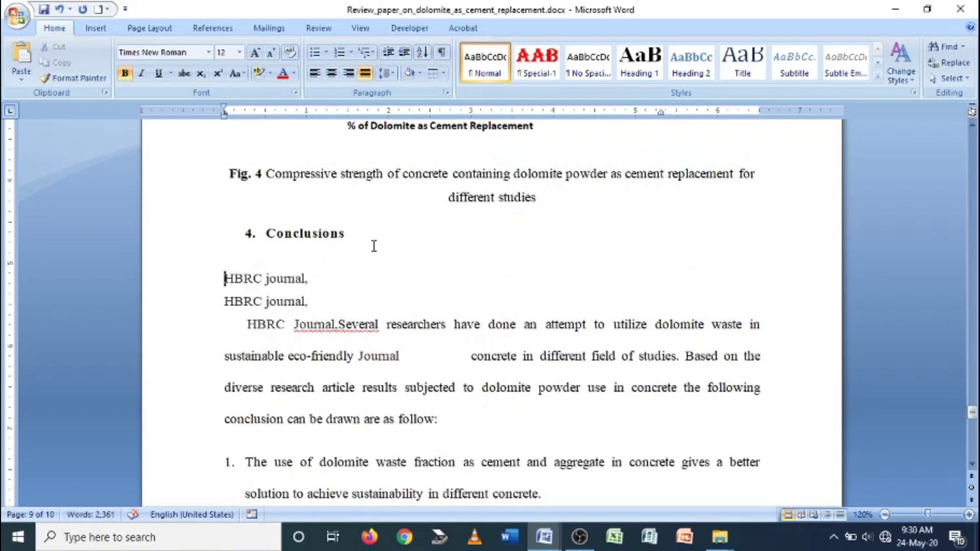
Step: Separate the paragraph starting with "Several researchers" from the pasted "HBRC Journal," with two paragraph breaks
{"action": "left_click", "coordinate": [339, 326]}
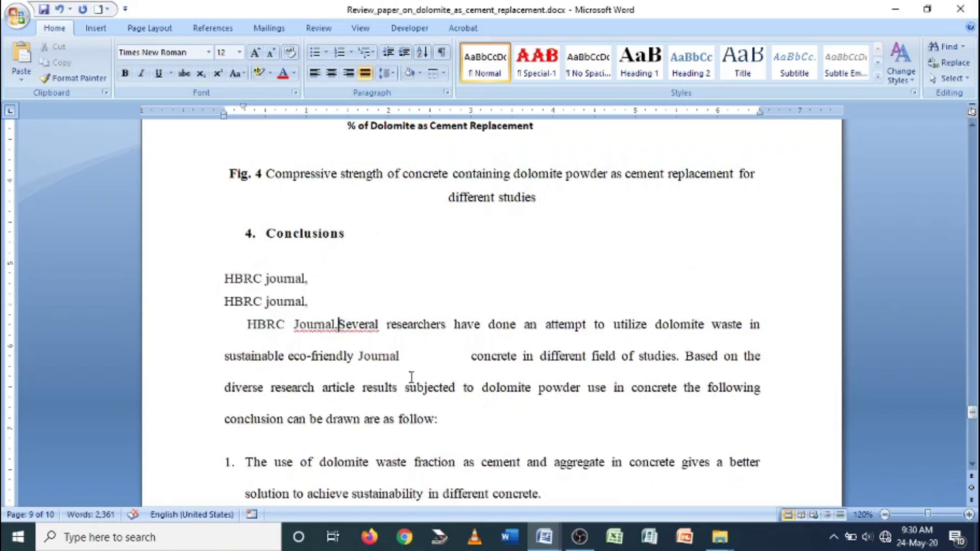
{"action": "key", "text": "Return"}
{"action": "key", "text": "Return"}
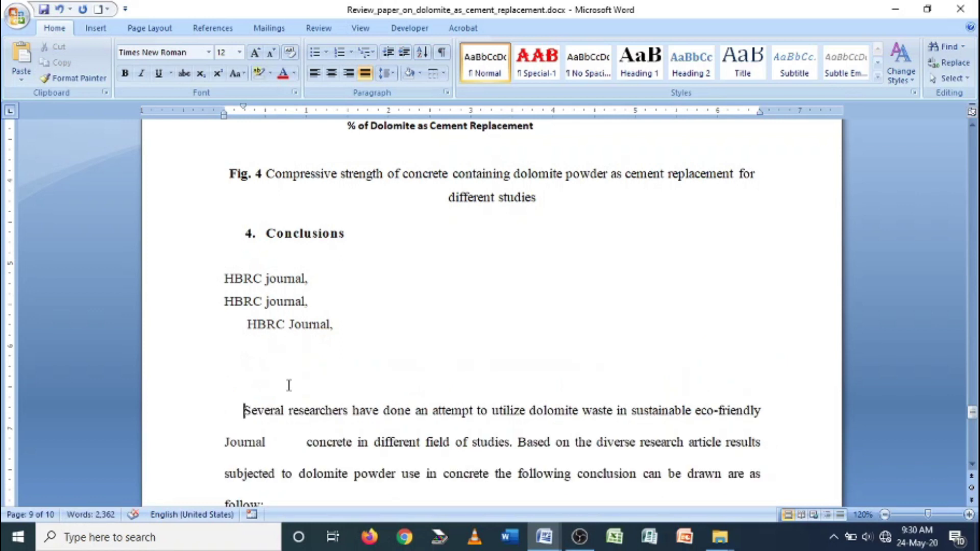
{"action": "scroll", "coordinate": [294, 333], "scroll_direction": "down", "scroll_amount": 12}
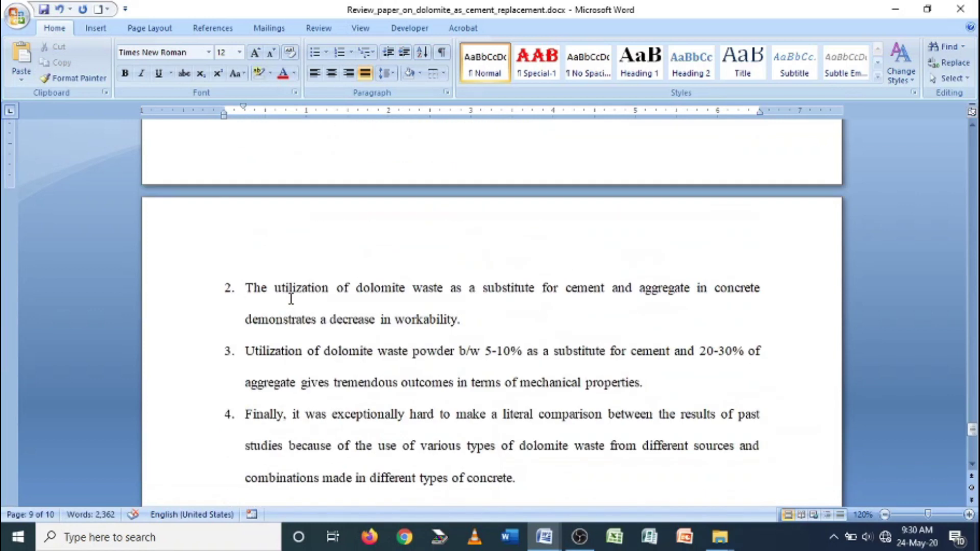